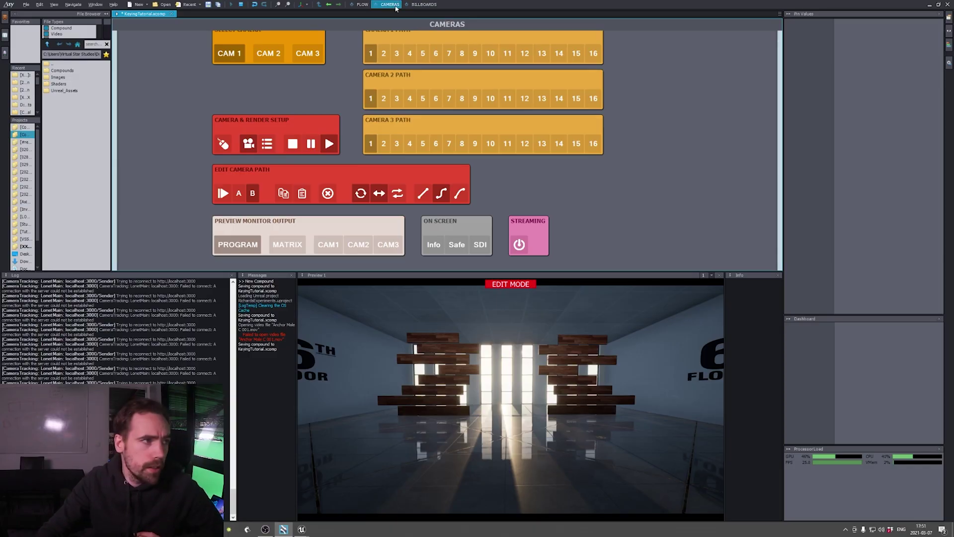
Step: Connect the output of the Anchor Male C 001_1 video player to Test Input 1 of the virtual camera node
click(360, 4)
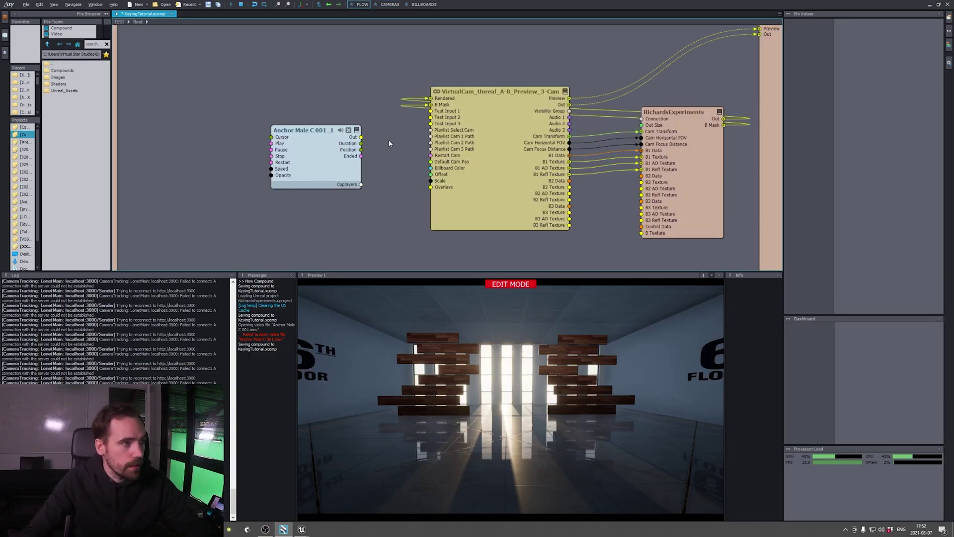
mouse_move(358, 138)
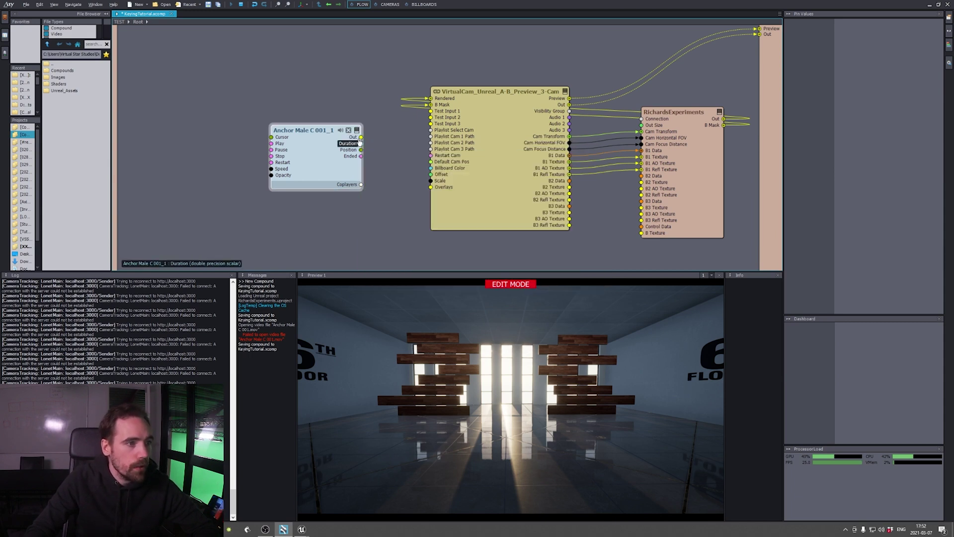
drag(330, 136, 436, 115)
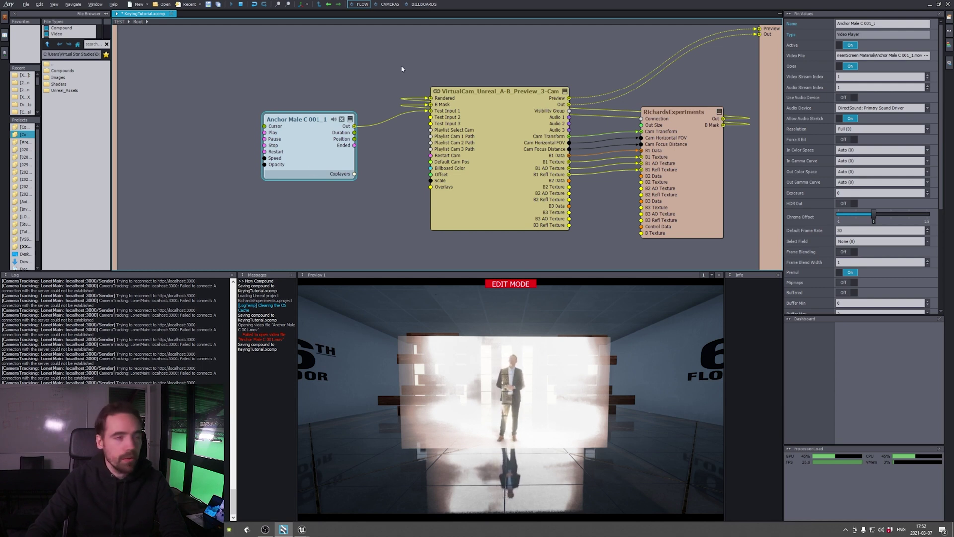
Step: Switch billboard Input 1 to its test source and set Monitor 1 to show the raw input
click(416, 5)
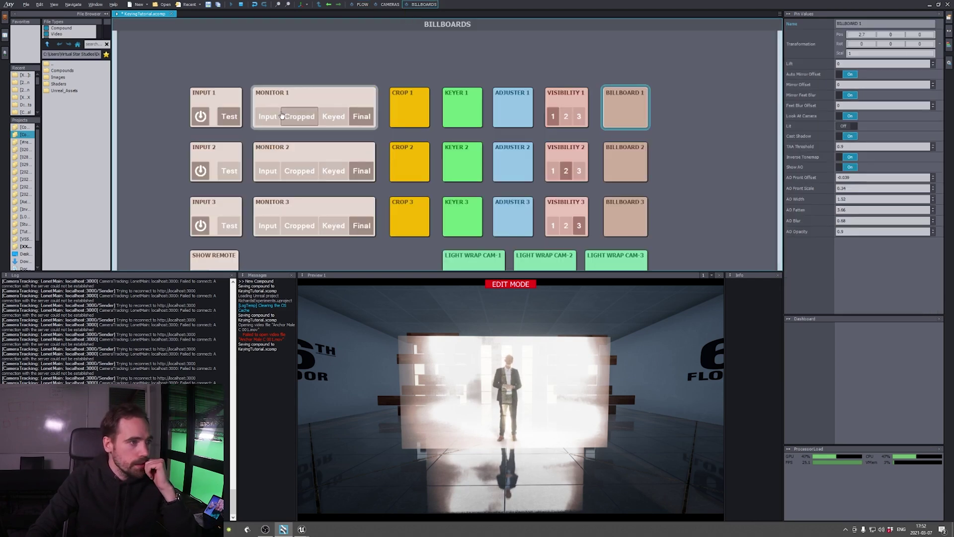
click(218, 97)
click(229, 119)
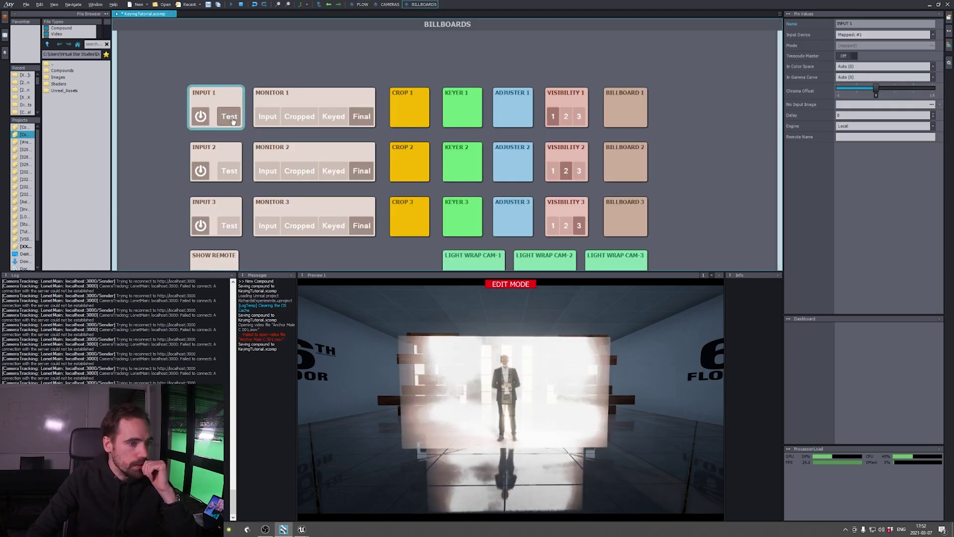
click(268, 118)
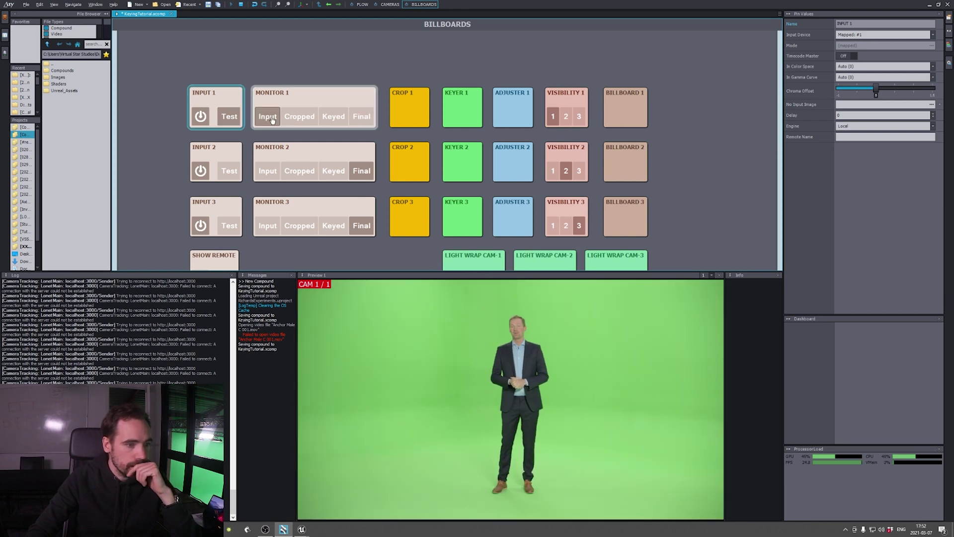
click(312, 122)
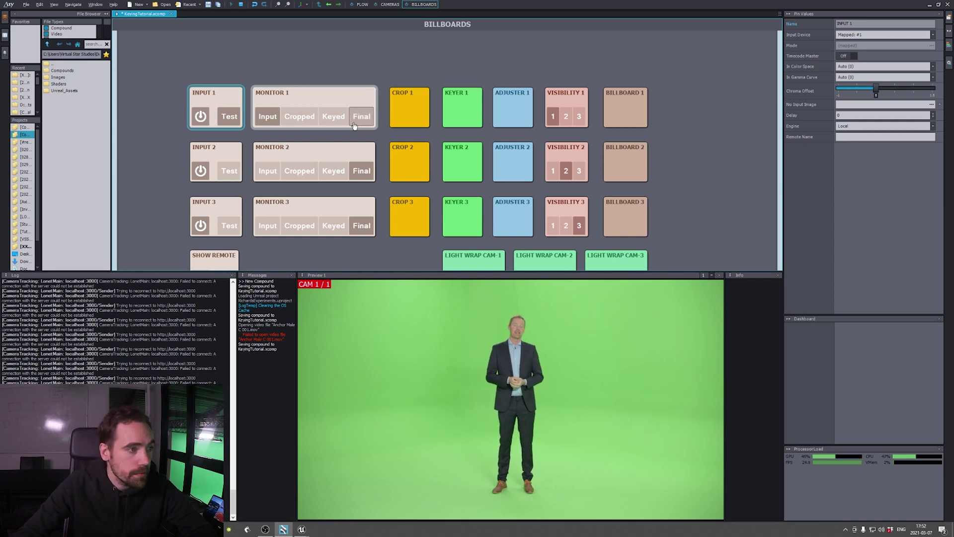
Step: Monitor the cropped picture and set Crop 1 to about 0.39 left, 0.38 right, 0.12 top and 0.05 bottom
click(298, 117)
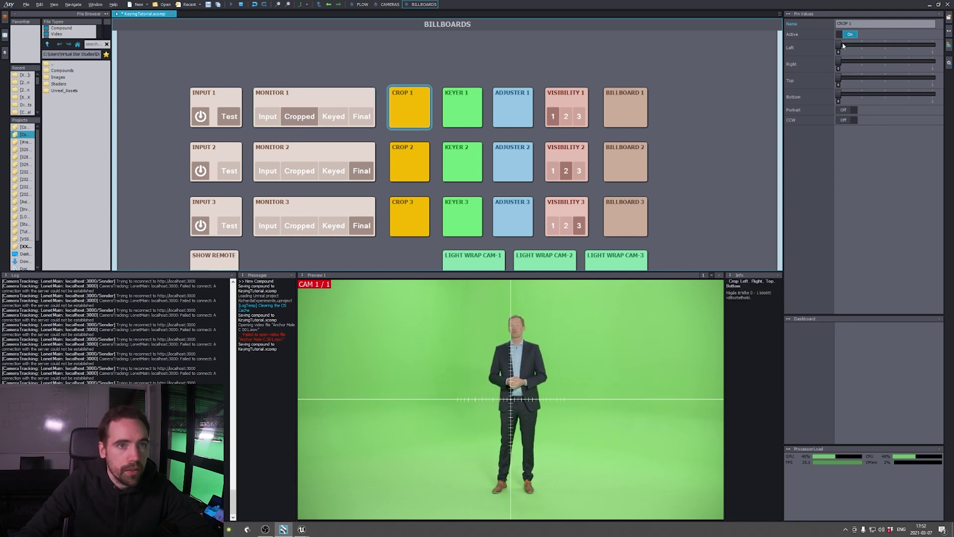
drag(839, 45, 843, 101)
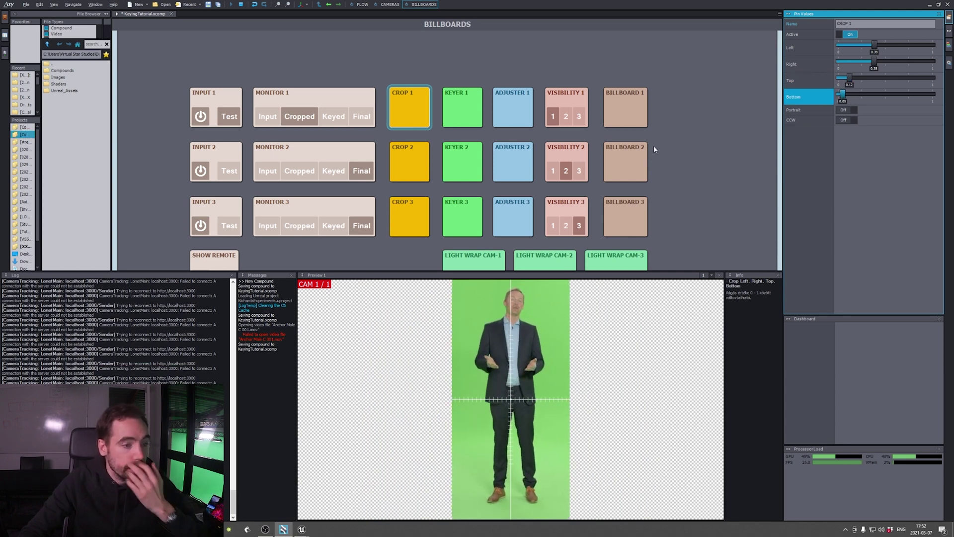
Step: Show the keyed picture on Monitor 1 and set the keyer type of Keyer 1 to CLEAN PLATE GENERATOR
click(336, 117)
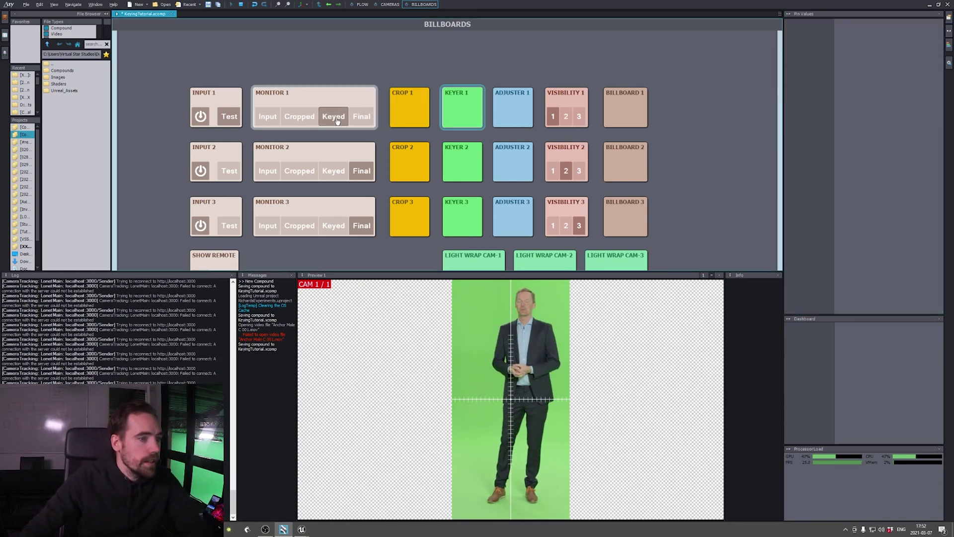
click(465, 104)
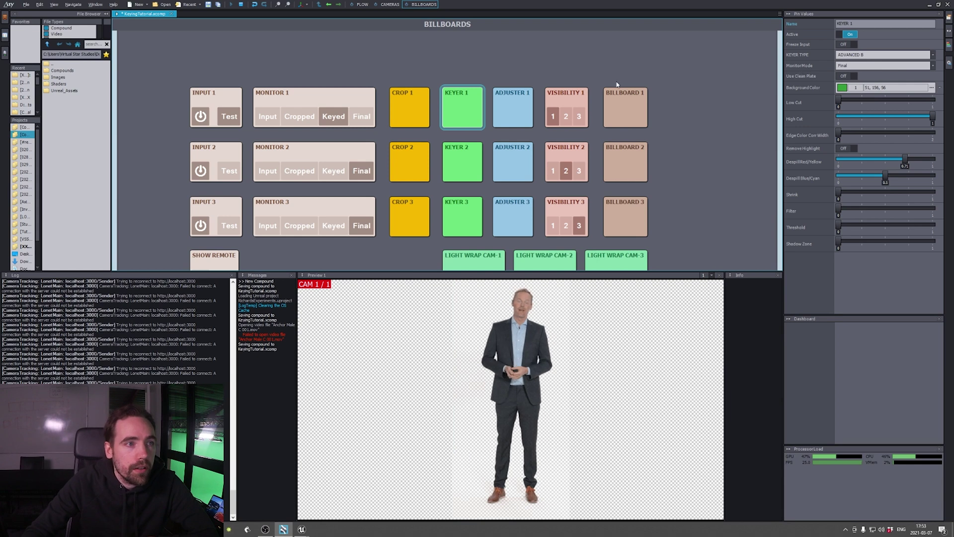
click(862, 54)
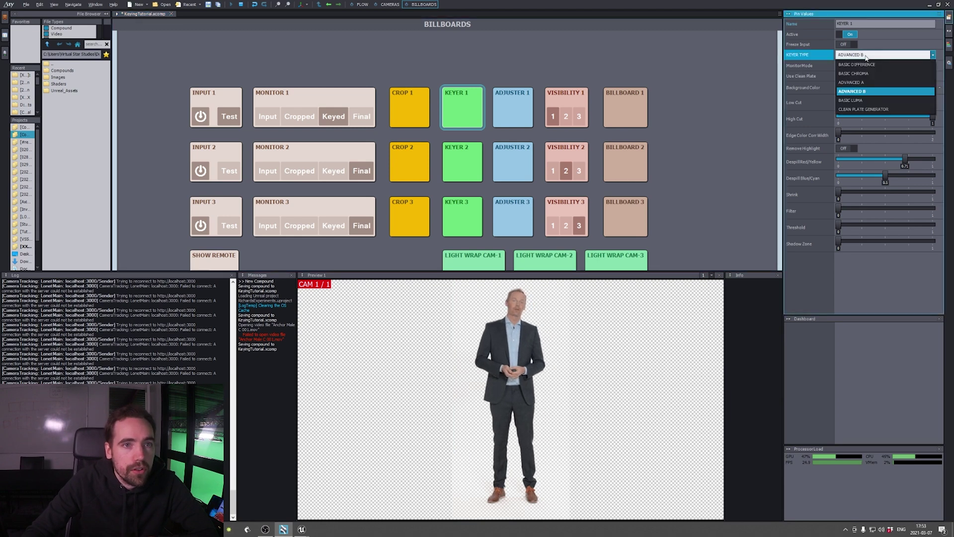
click(878, 109)
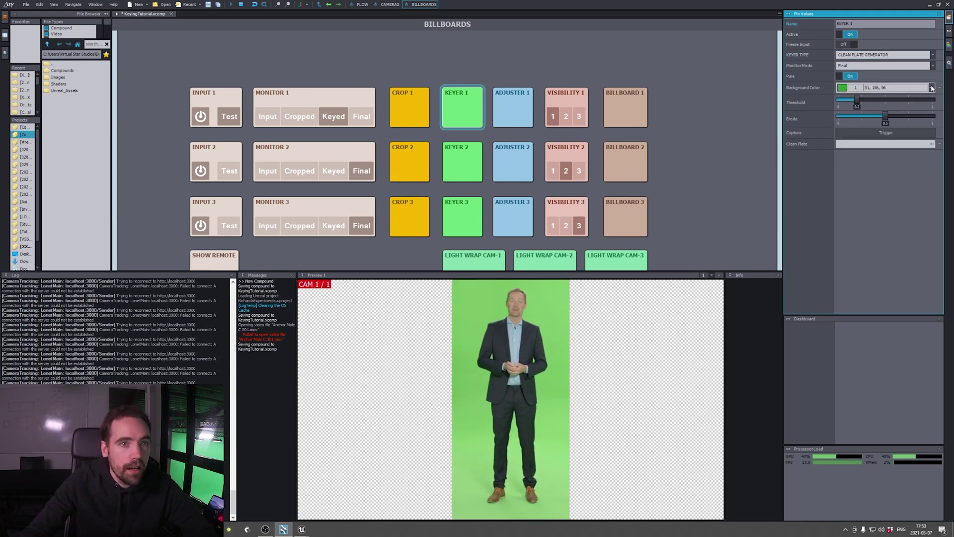
click(872, 56)
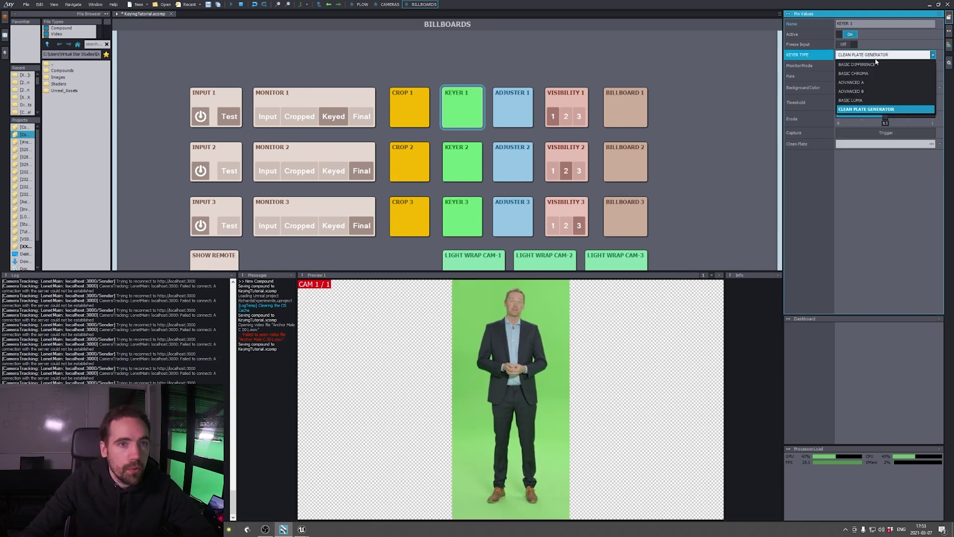
click(877, 112)
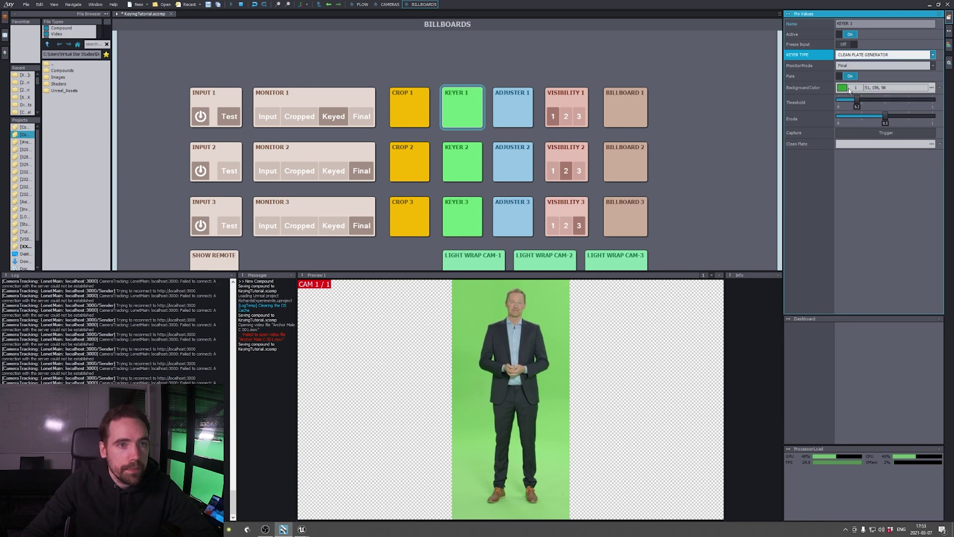
Step: Turn off Pure for the clean plate generator and set Threshold to about 0.1 and Erode to about 0.48
click(805, 78)
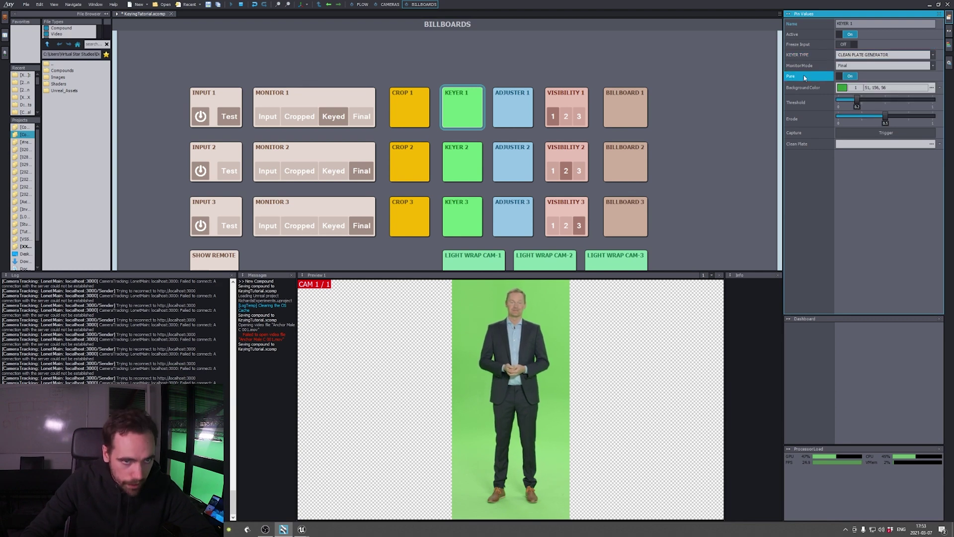
click(846, 76)
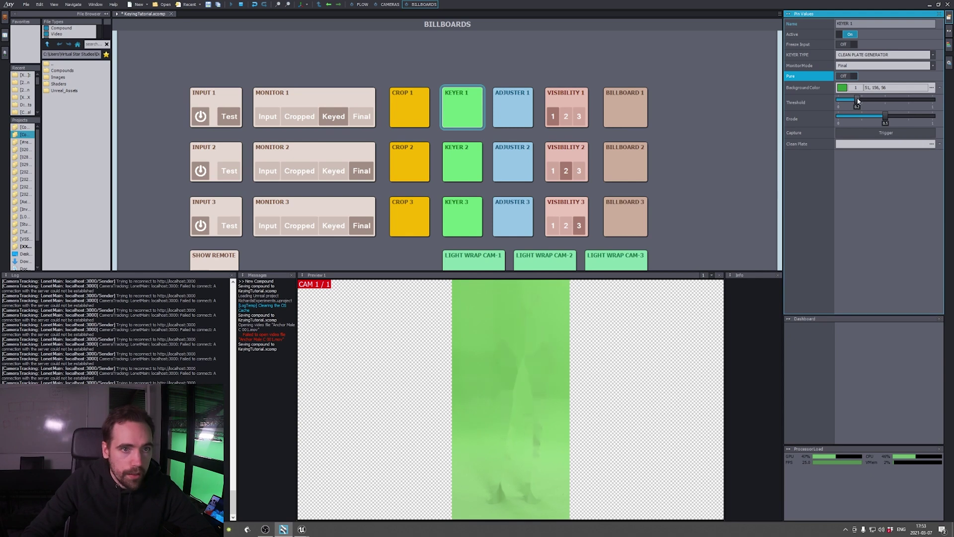
drag(858, 100, 841, 100)
mouse_move(887, 120)
mouse_down()
mouse_move(838, 100)
mouse_move(881, 116)
mouse_up()
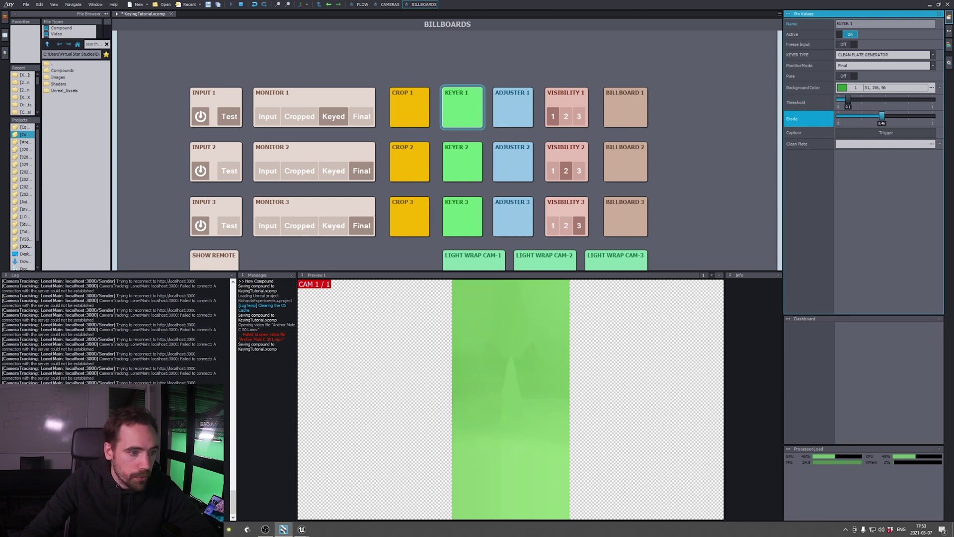
Step: Display the original image in the keyer and sample the green screen beside the presenter as background color 125, 199, 104
click(857, 67)
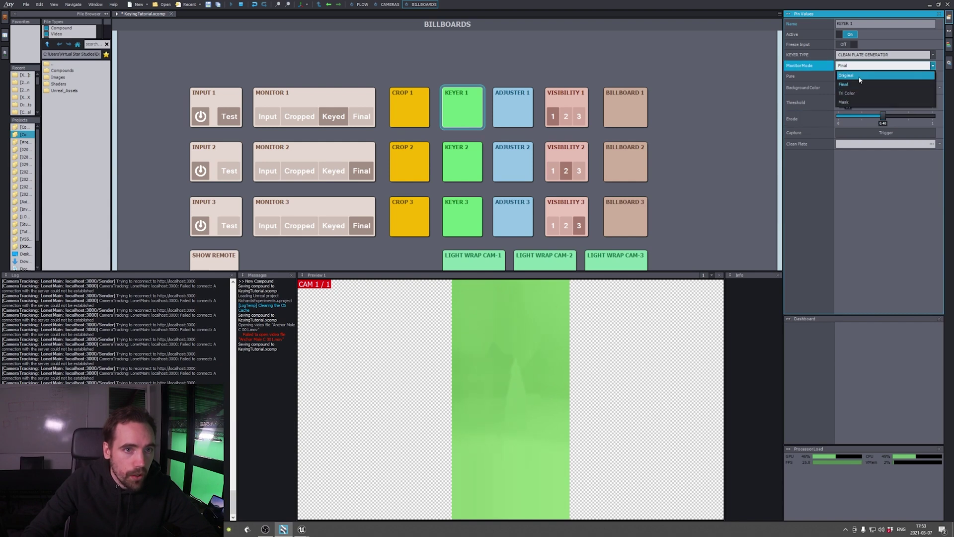
click(860, 76)
click(842, 88)
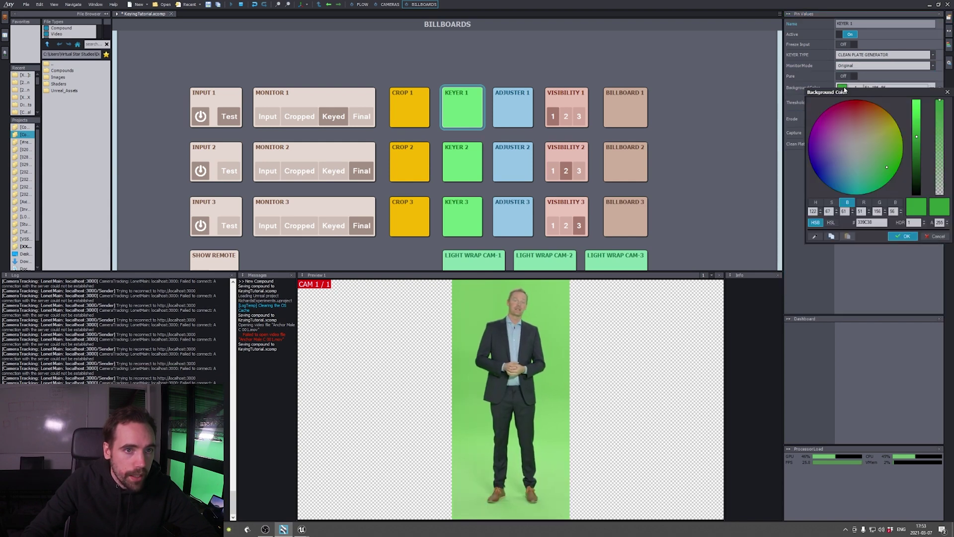
click(831, 237)
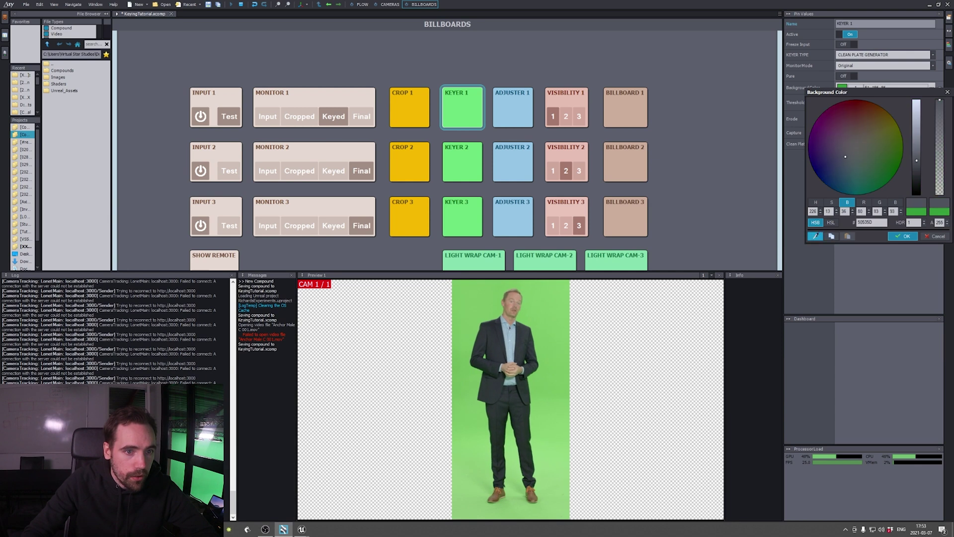
click(559, 348)
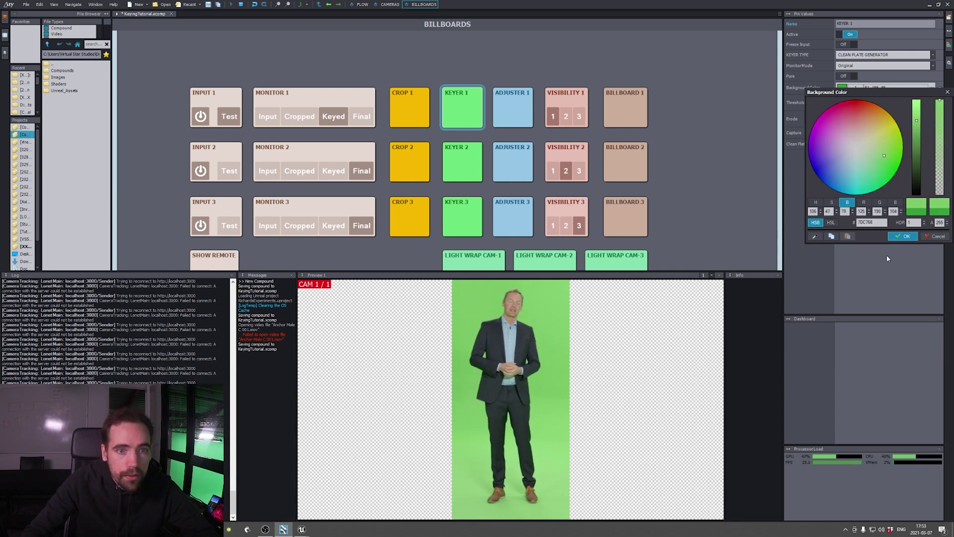
click(905, 237)
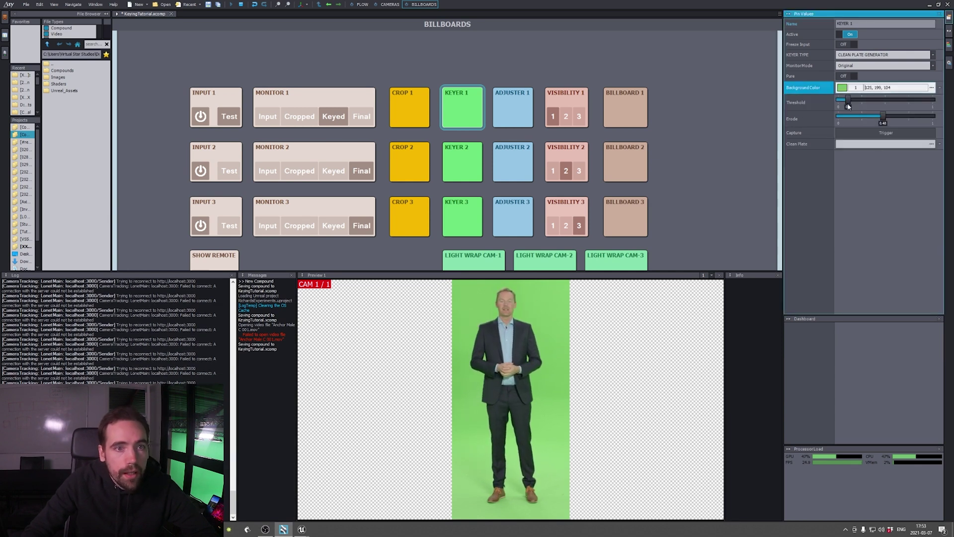
Step: Return the monitor mode to Final, set Threshold to 0.01 and Erode to 0.43, and capture the clean plate
click(866, 65)
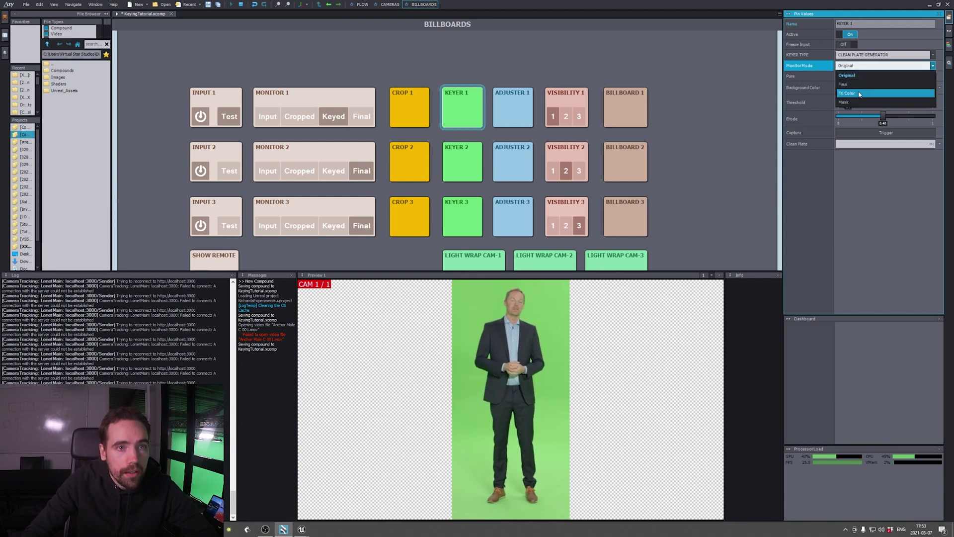
click(863, 84)
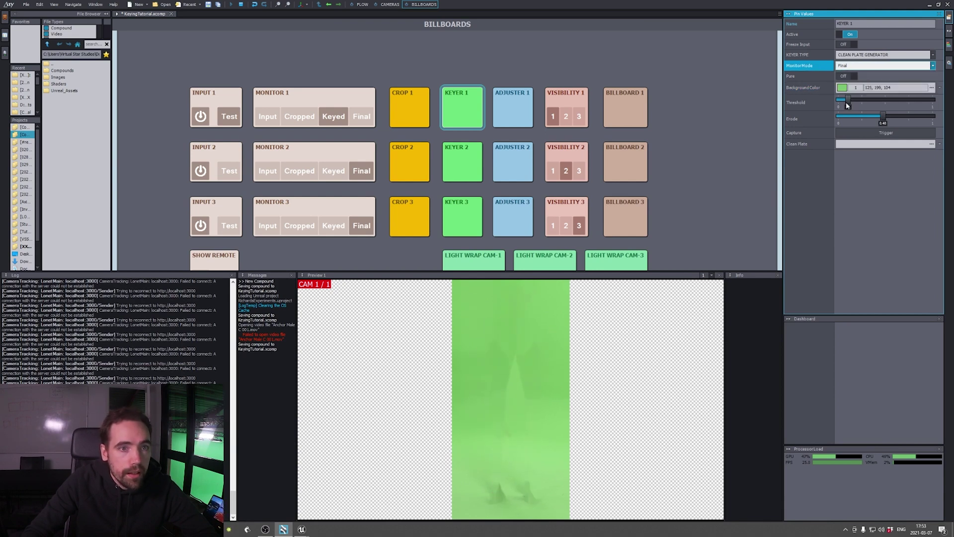
mouse_move(848, 100)
mouse_down()
mouse_move(882, 116)
mouse_move(851, 100)
mouse_up()
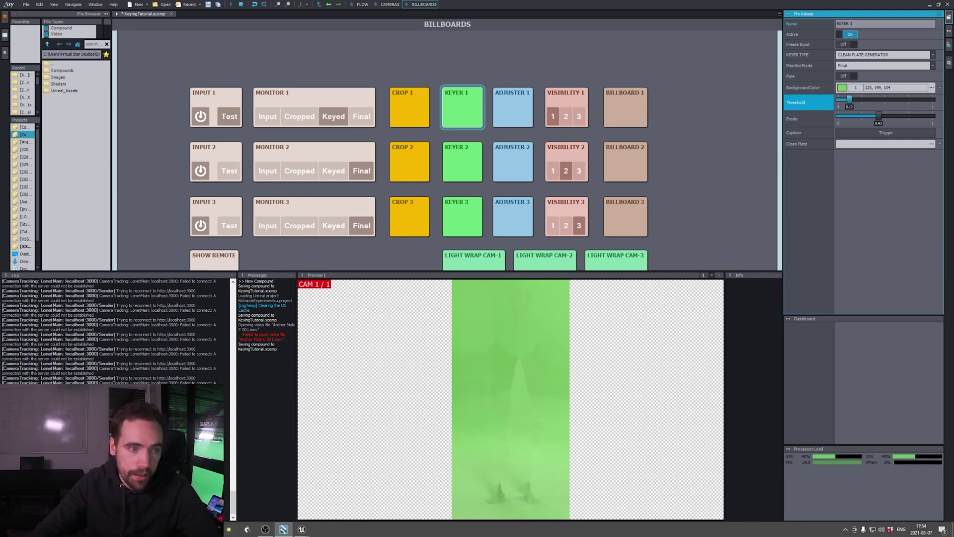
drag(849, 100, 840, 100)
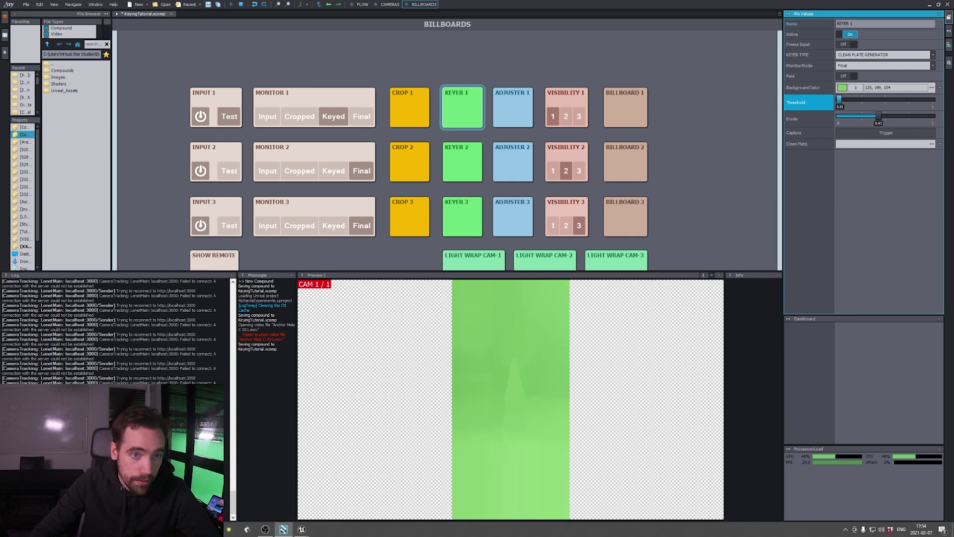
click(881, 134)
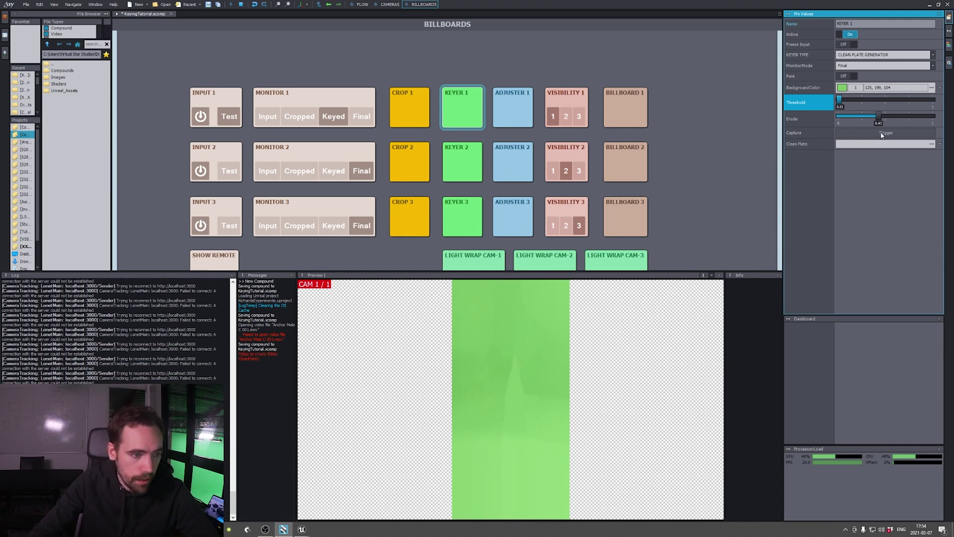
Step: Change the keyer type of Keyer 1 to ADVANCED B and turn on Use Clean Plate
click(876, 55)
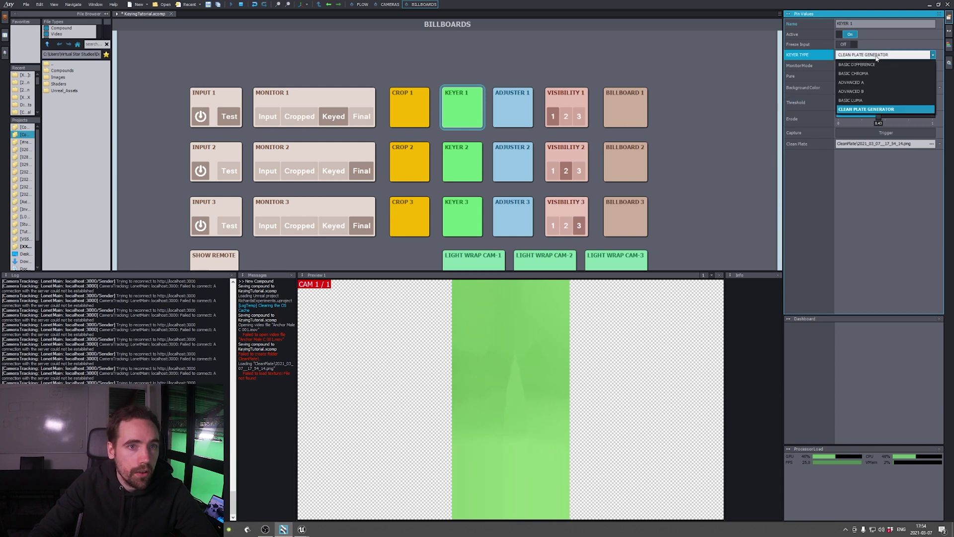
click(874, 91)
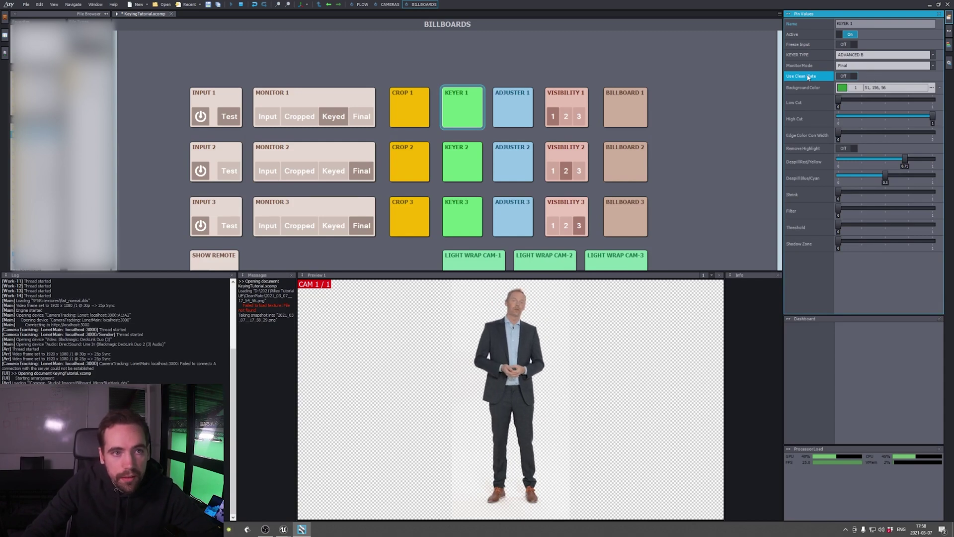
click(844, 76)
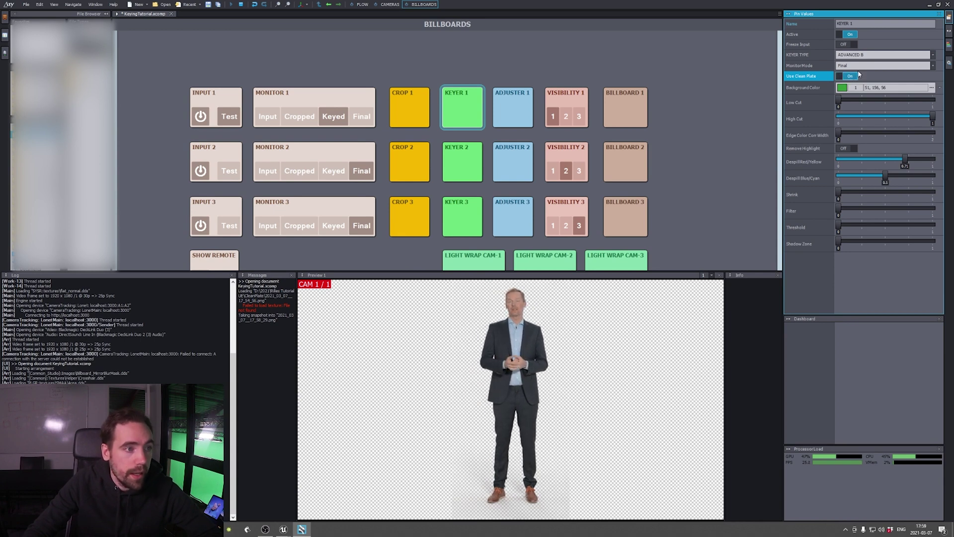
Step: Display the matte of Keyer 1, compare it without and with the clean plate, and raise Low Cut to about 0.16
click(879, 66)
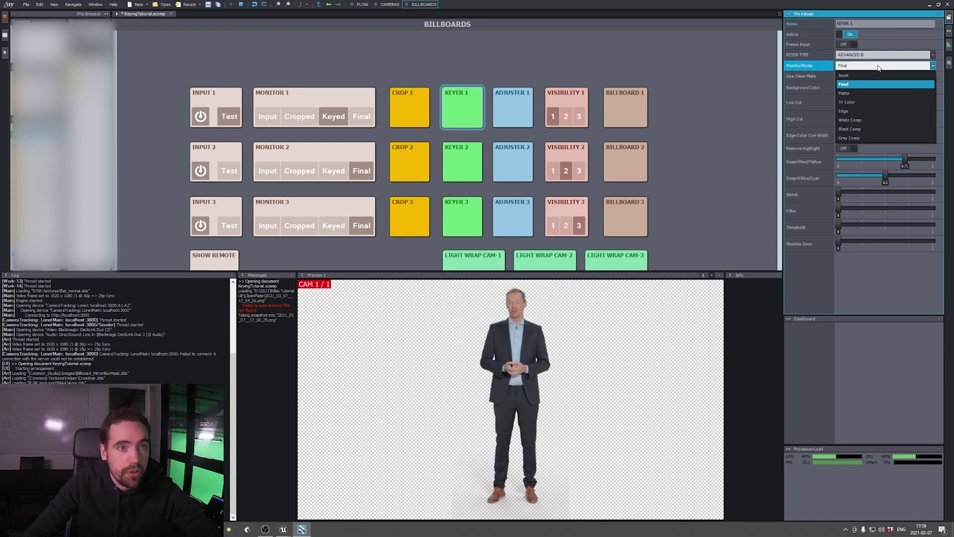
click(863, 96)
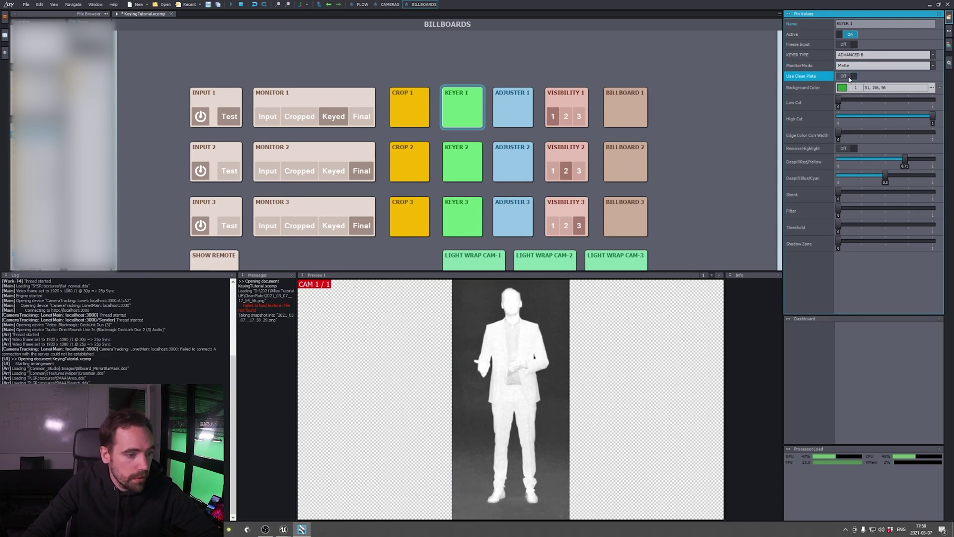
click(850, 76)
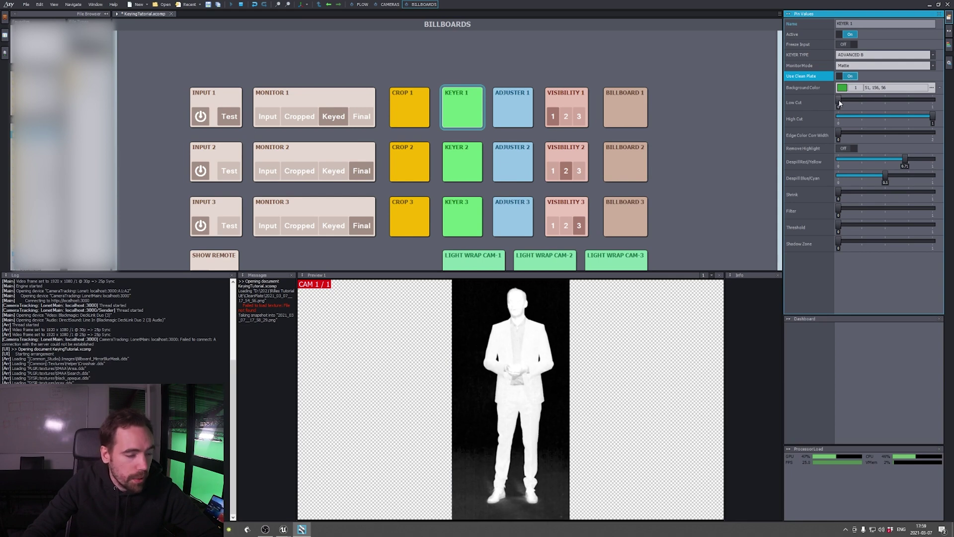
drag(838, 102, 850, 100)
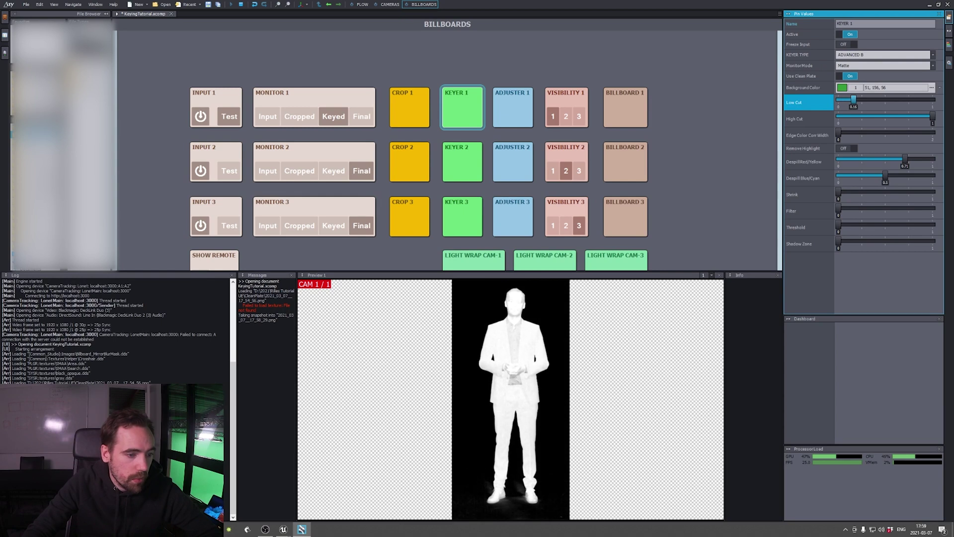
Step: Set Keyer 1's High Cut to 0.77 and Low Cut to 0.21, and return Monitor 1 to Final
drag(935, 118, 910, 117)
click(853, 106)
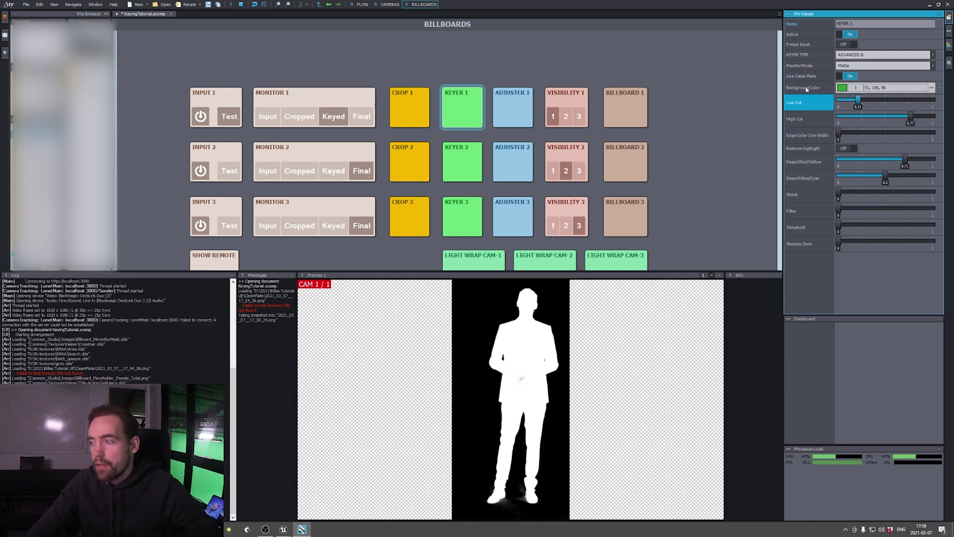
click(362, 117)
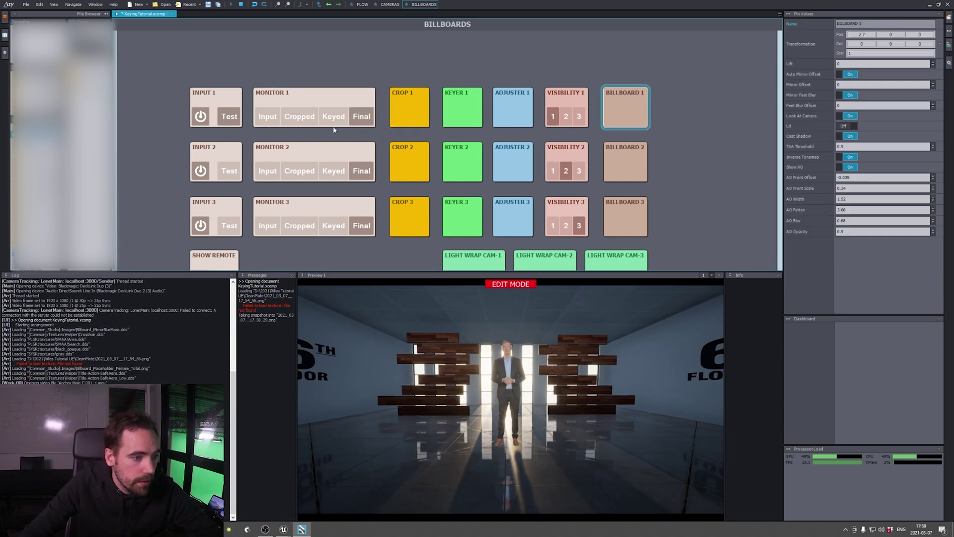
Step: Open the camera controls and reframe the Camera 1 view closer to the presenter, working on path point A
click(389, 4)
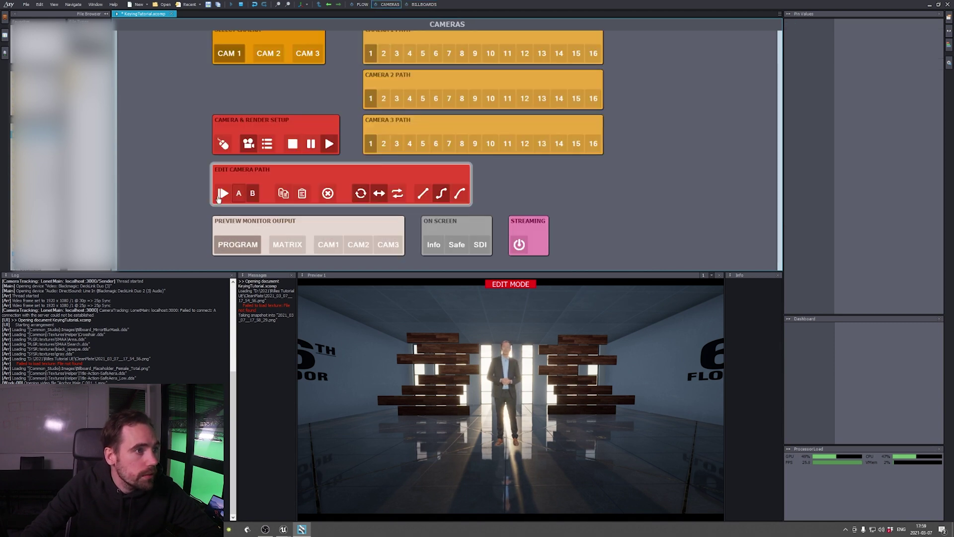
click(241, 127)
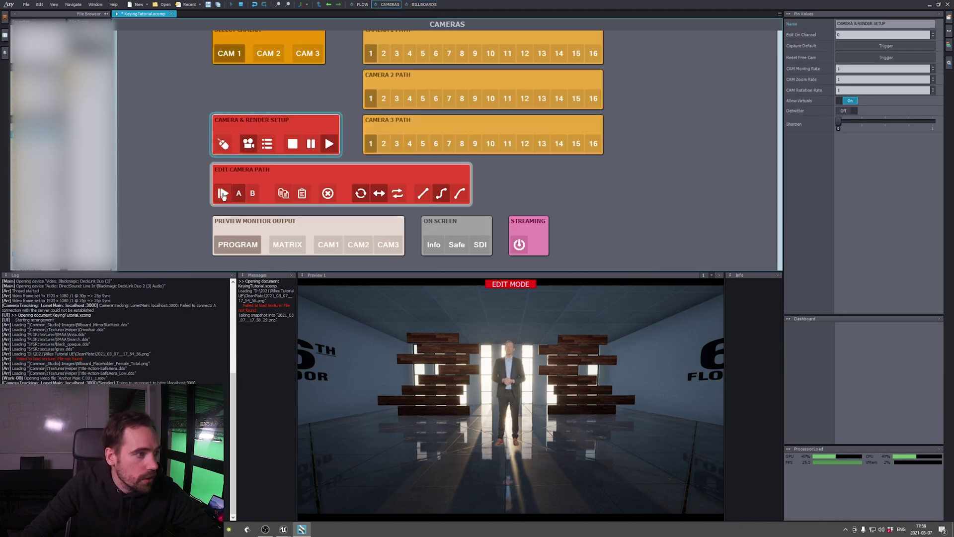
click(223, 194)
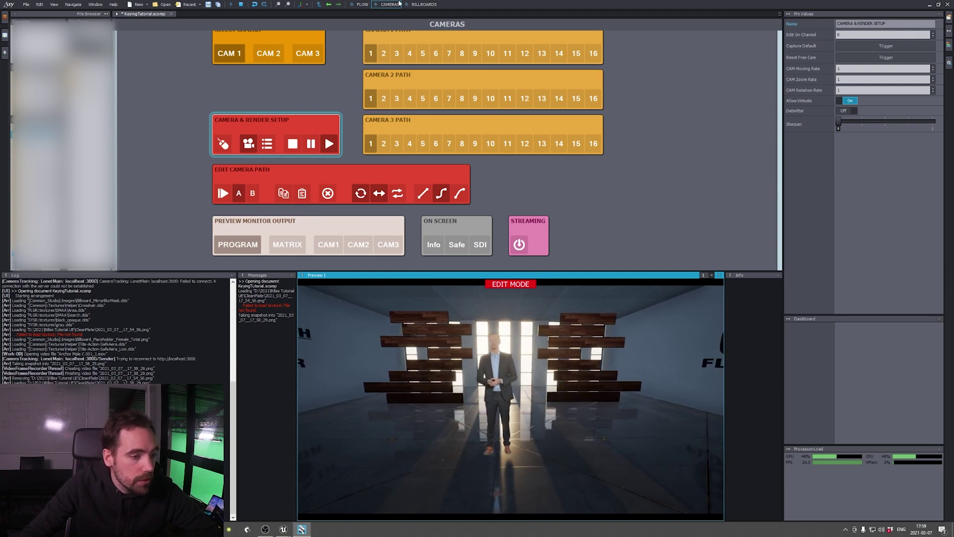
Step: Lower Billboard 1 with a Lift of about -0.19 and check the presenter with Look At Camera turned off
click(422, 4)
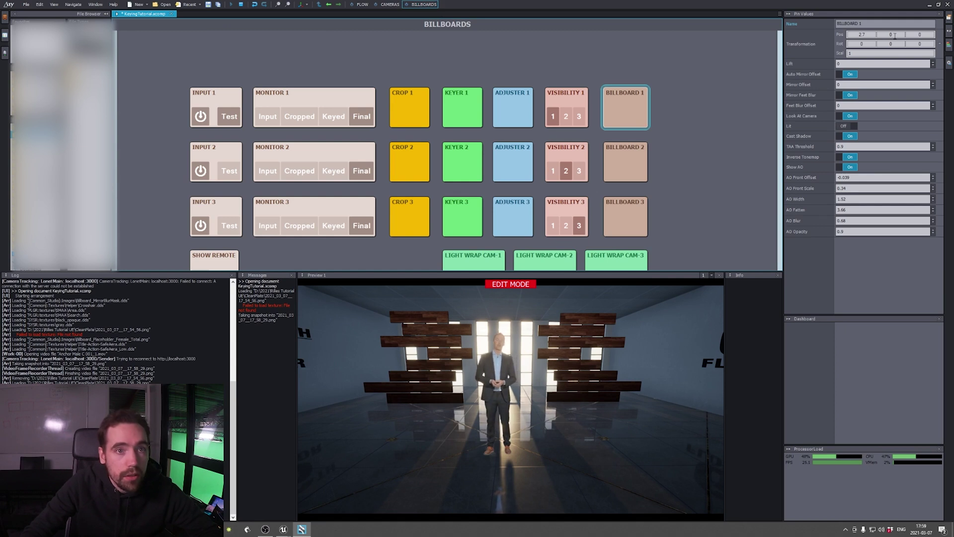
drag(894, 36, 889, 34)
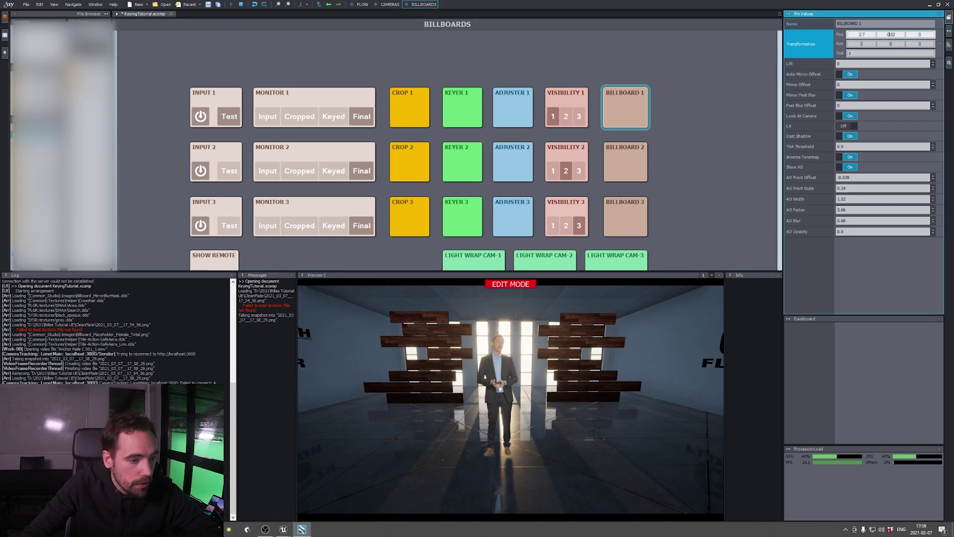
drag(844, 64, 838, 64)
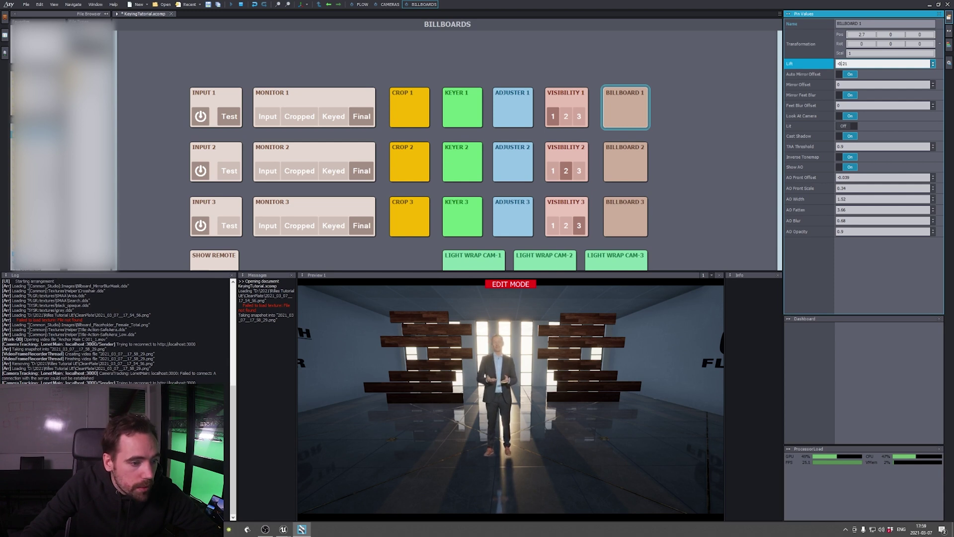
click(851, 116)
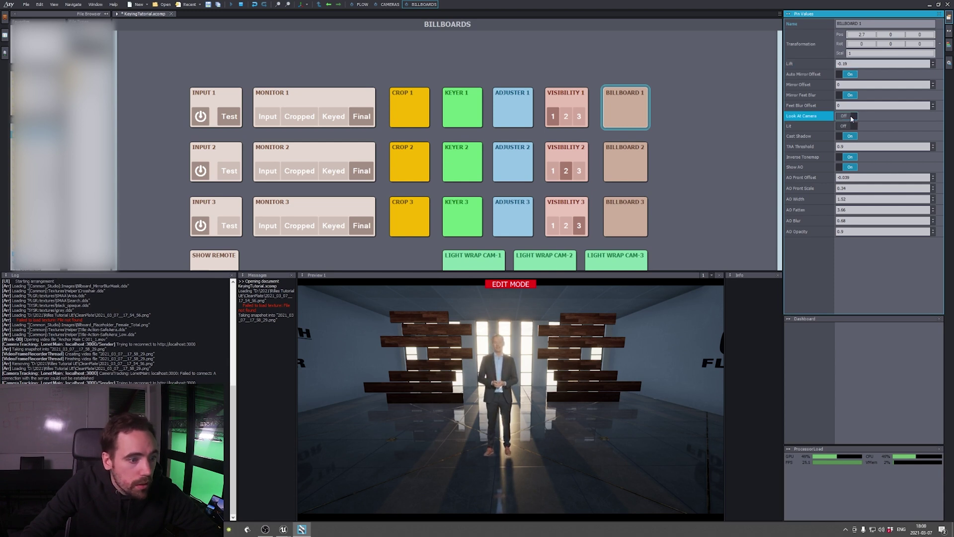
Step: Compare Billboard 1 with and without Inverse Tonemap and Lit, leaving Inverse Tonemap off and Lit on
click(849, 158)
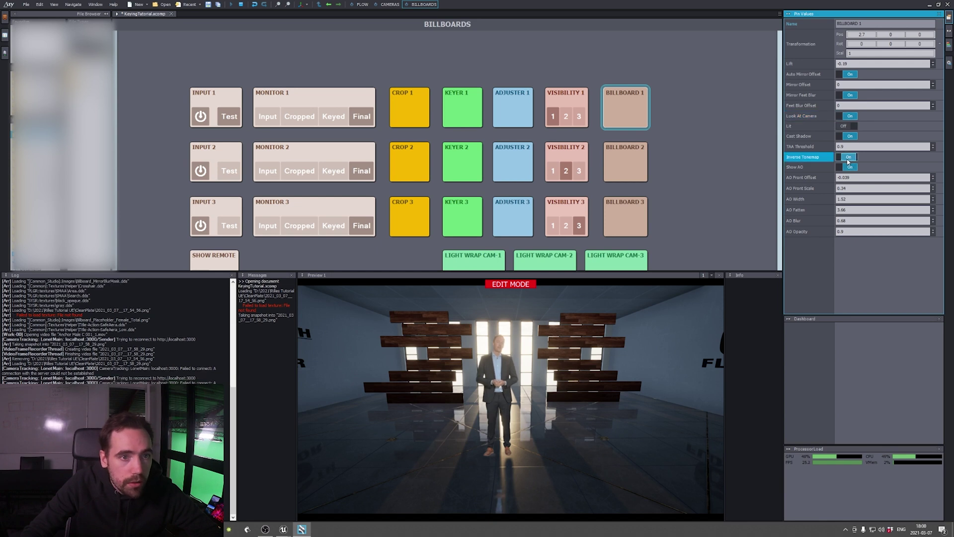
click(848, 158)
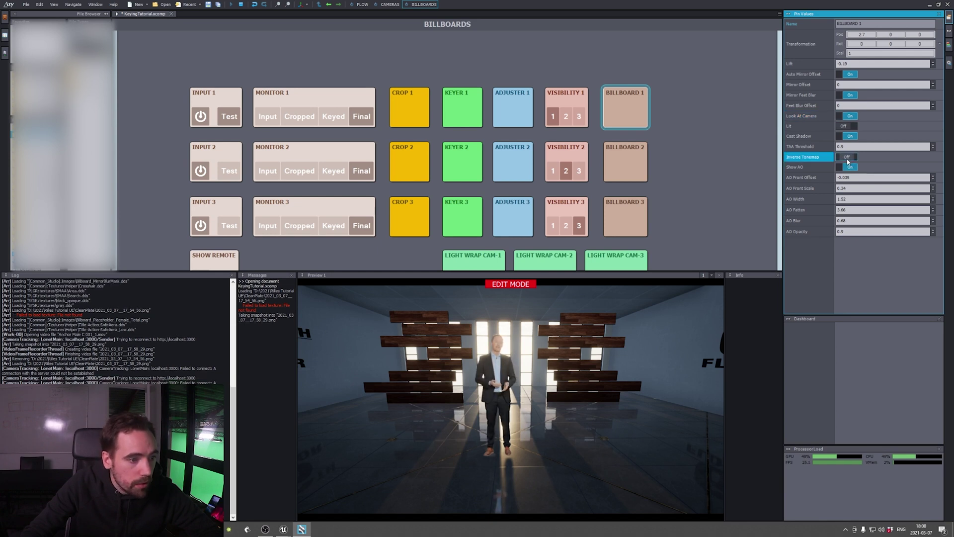
click(848, 130)
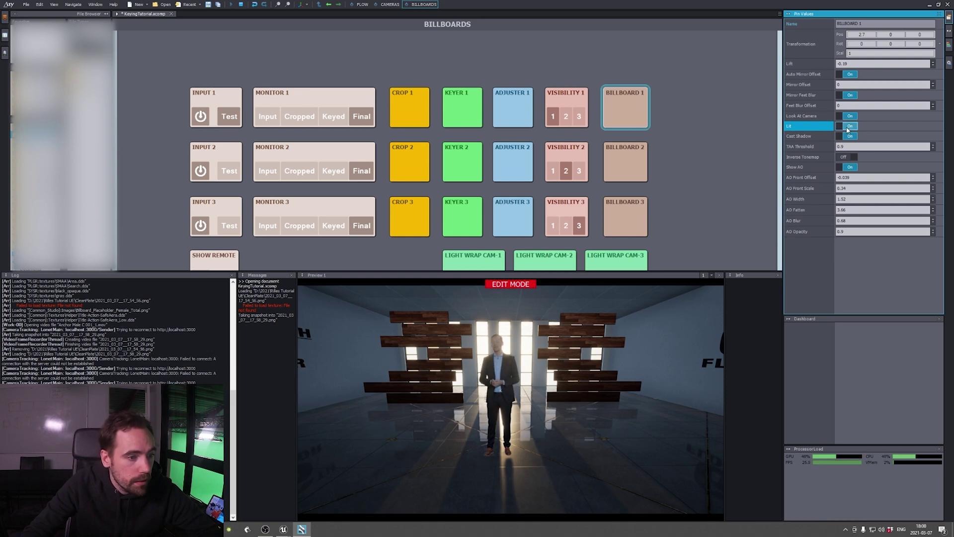
click(848, 127)
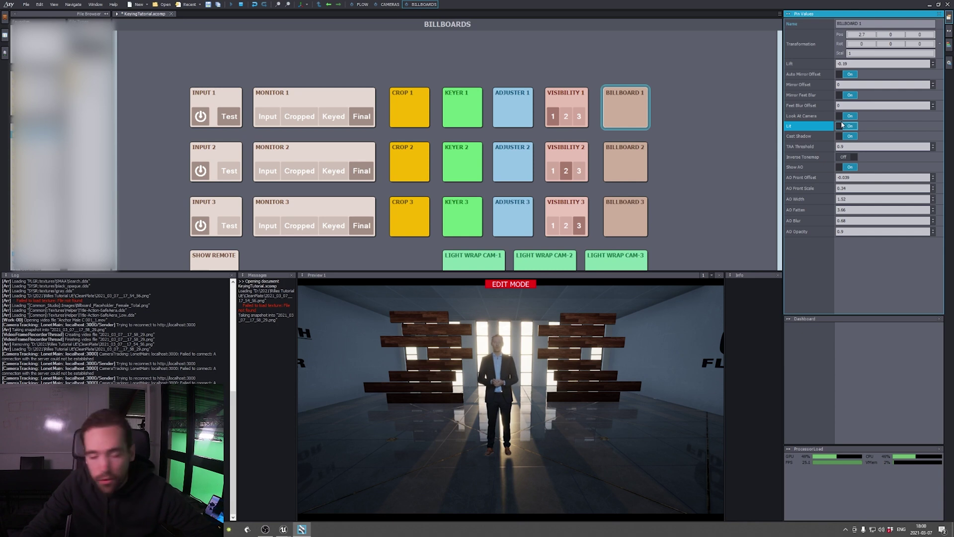
Step: Return to the keyed view of Input 1 and change Keyer 1's type to CLEAN PLATE GENERATOR
click(387, 4)
click(423, 4)
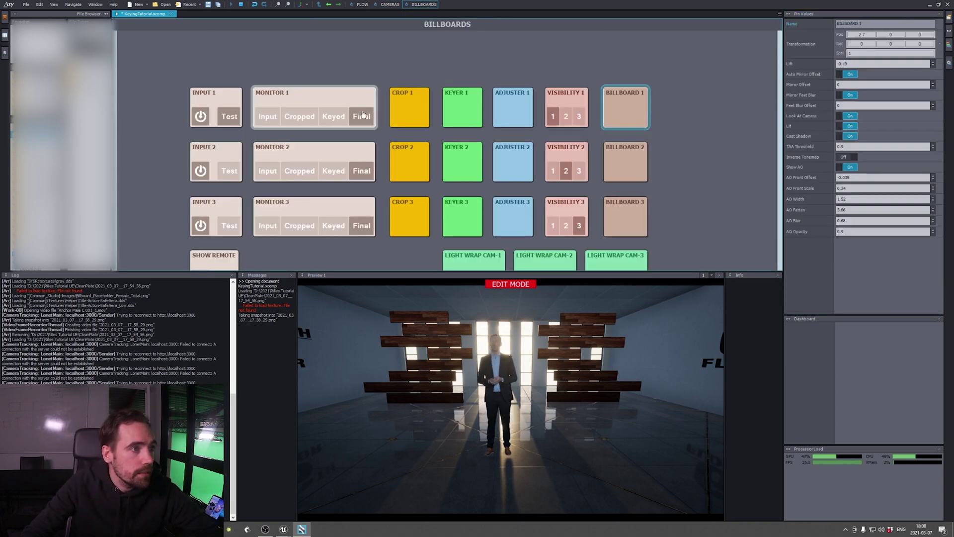
click(475, 113)
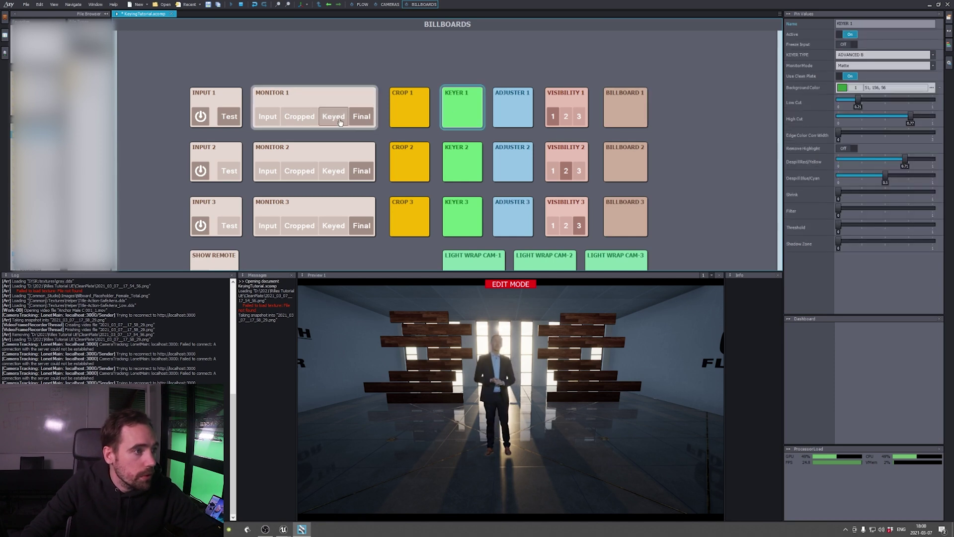
click(334, 116)
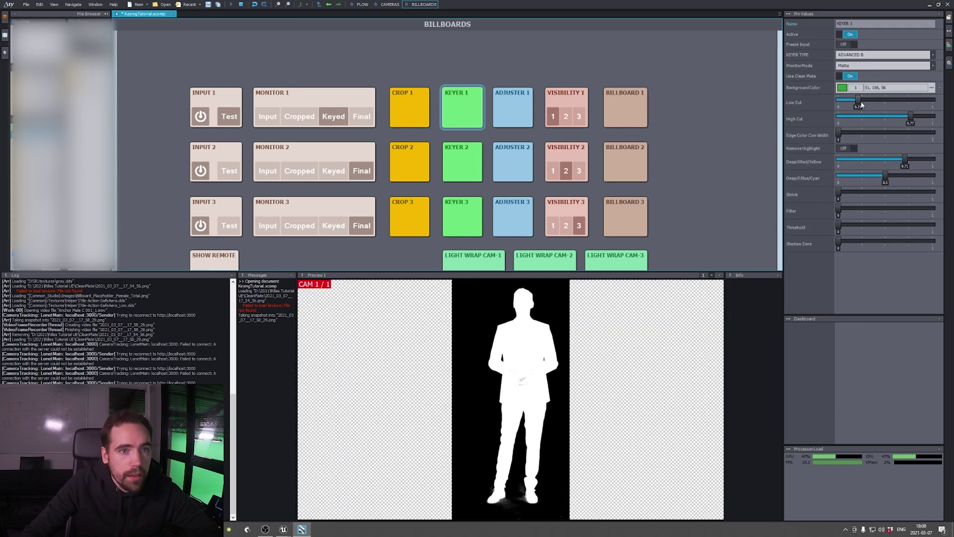
click(867, 56)
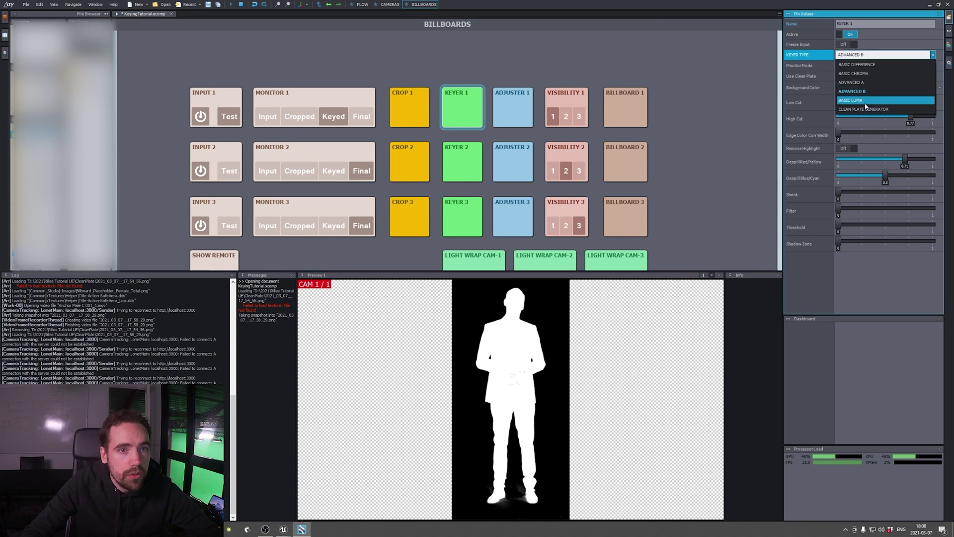
click(864, 102)
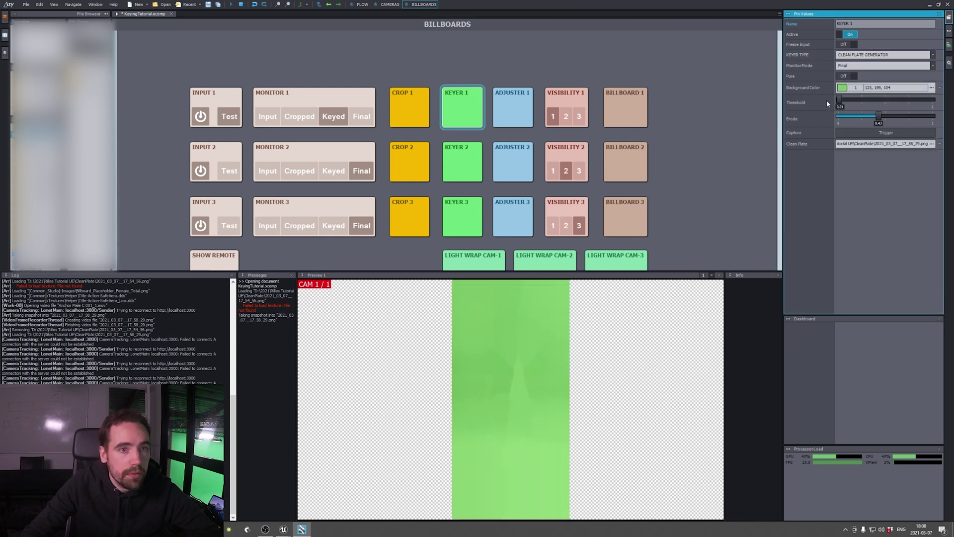
Step: Adjust the clean plate to Threshold 0.04 and Erode 0.67, check it with Pure toggled, and capture a new plate
drag(839, 100, 901, 116)
click(850, 76)
click(847, 76)
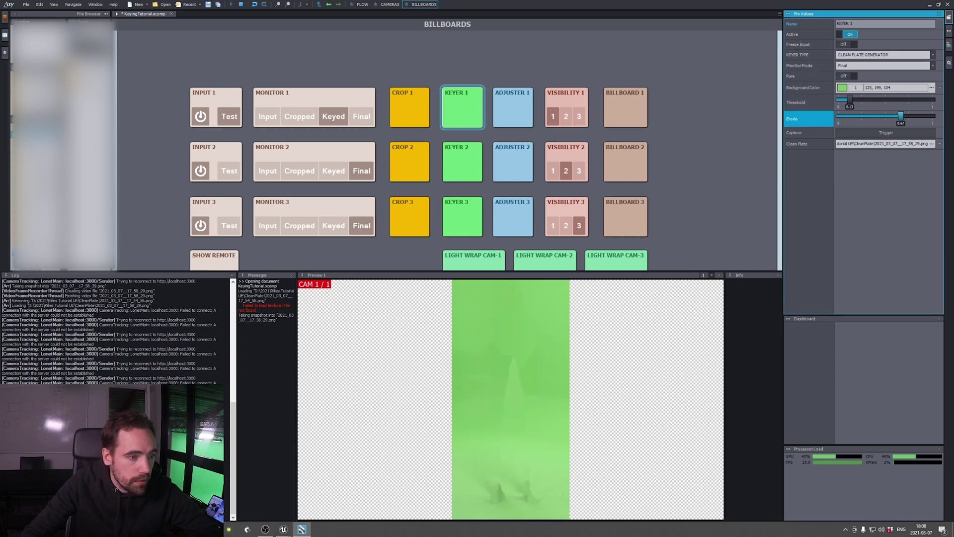
drag(849, 99, 842, 99)
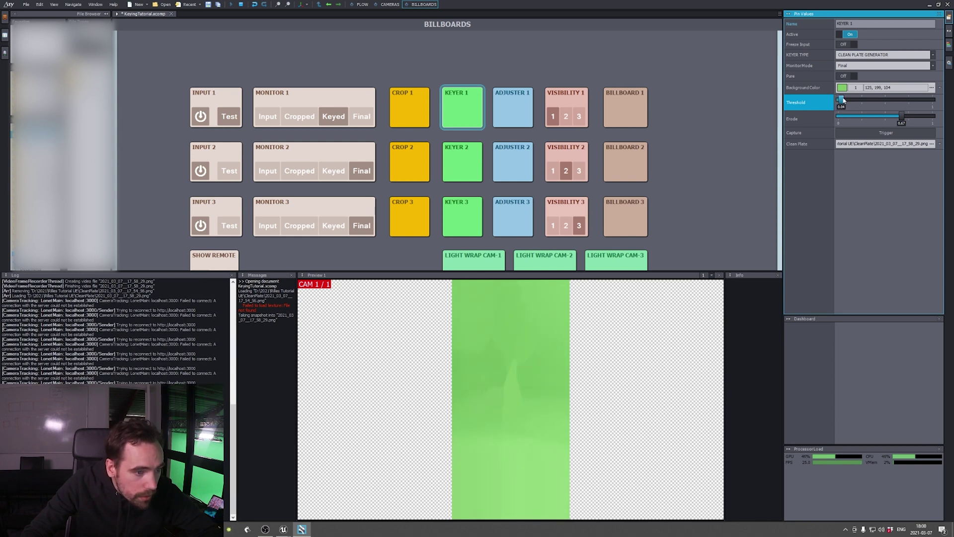
click(882, 137)
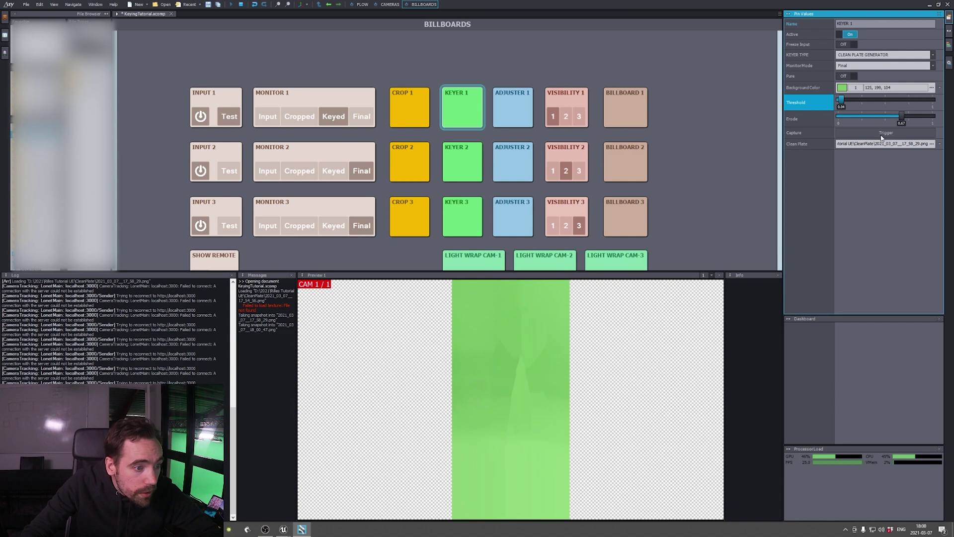
Step: Switch Keyer 1 back to ADVANCED B and set Low Cut to 0.17
click(860, 64)
click(871, 92)
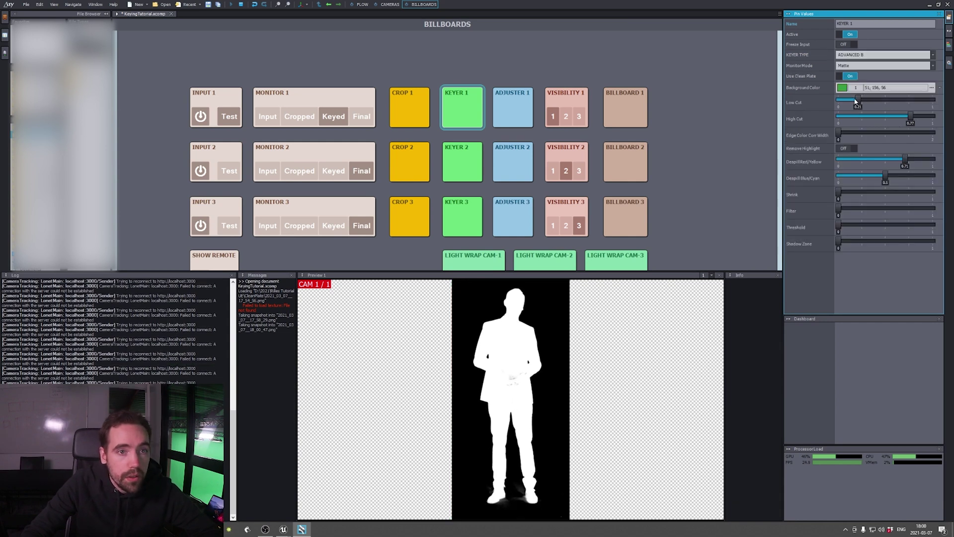
drag(857, 103, 854, 102)
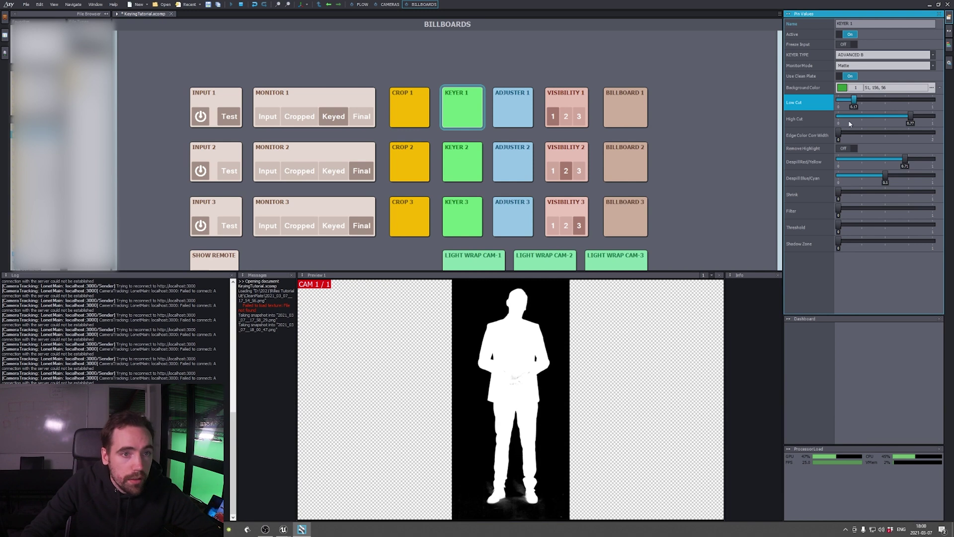
Step: Refine Keyer 1's matte with a slight Shrink of about 0.05, Shadow Zone 0.23 and Threshold 0.07
click(839, 195)
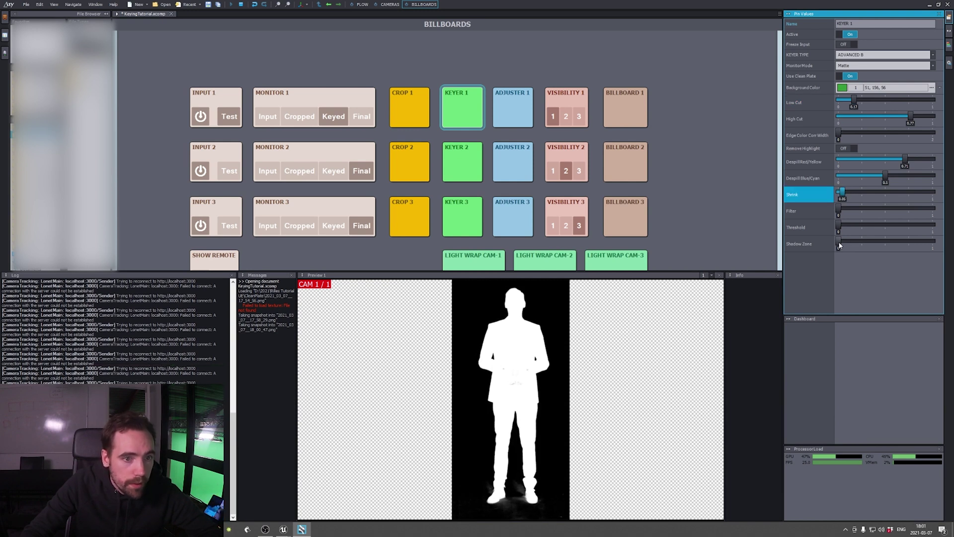
drag(839, 245, 842, 225)
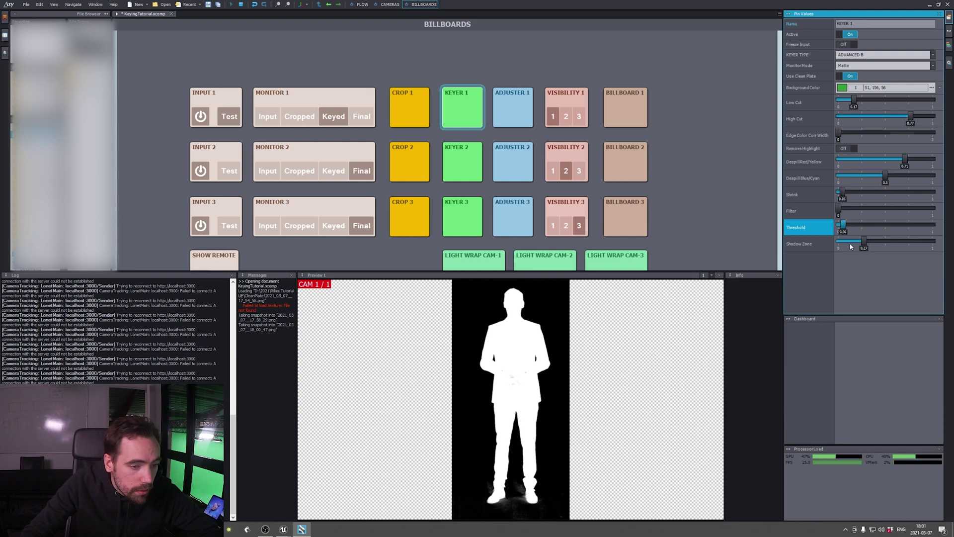
mouse_move(864, 241)
mouse_down()
mouse_move(890, 242)
mouse_move(860, 241)
mouse_up()
click(844, 225)
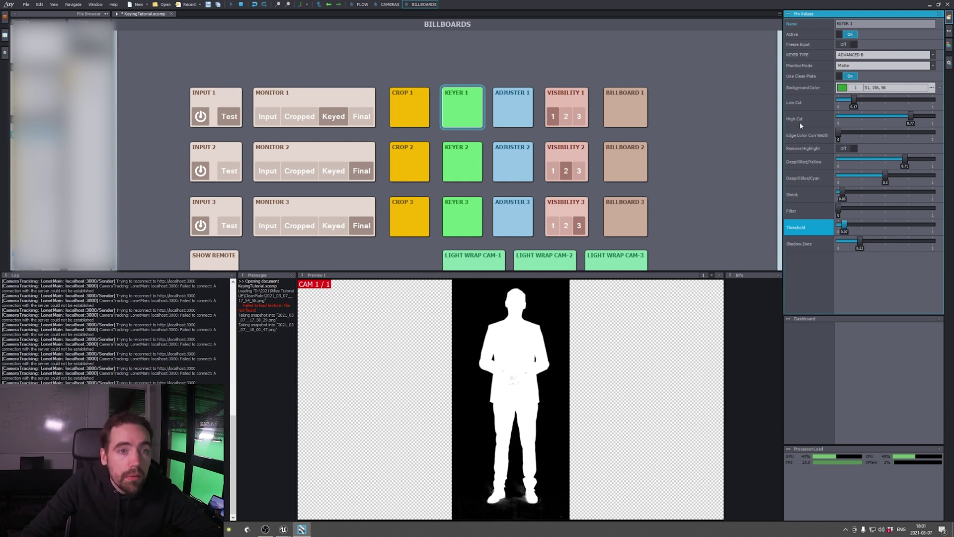
Step: Check the final composite of Input 1, return to the keyed view and set Keyer 1's monitor mode to White Comp
click(361, 116)
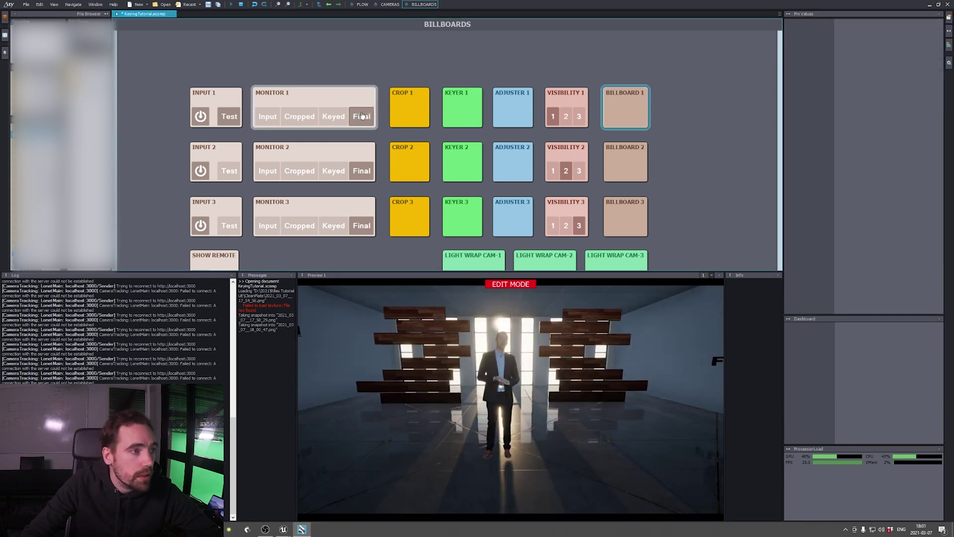
click(334, 117)
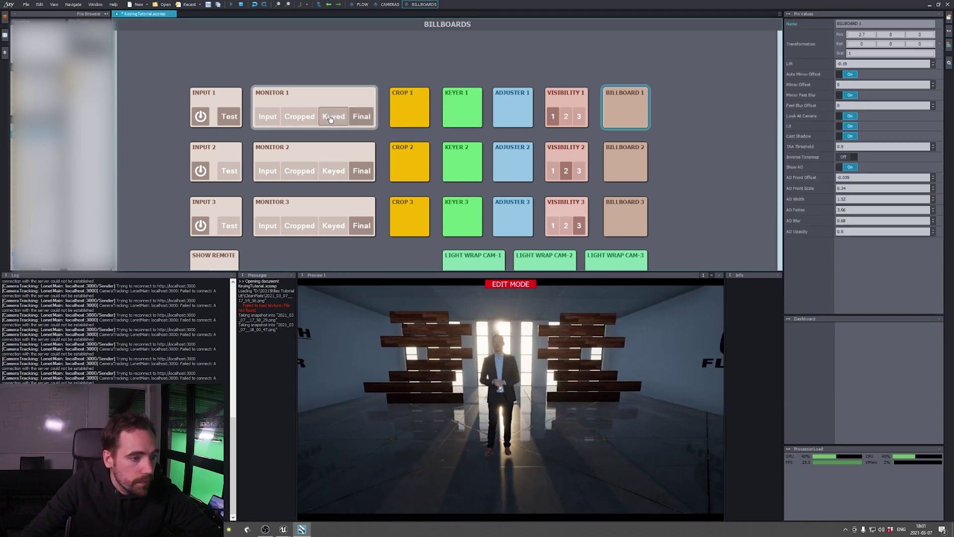
click(858, 66)
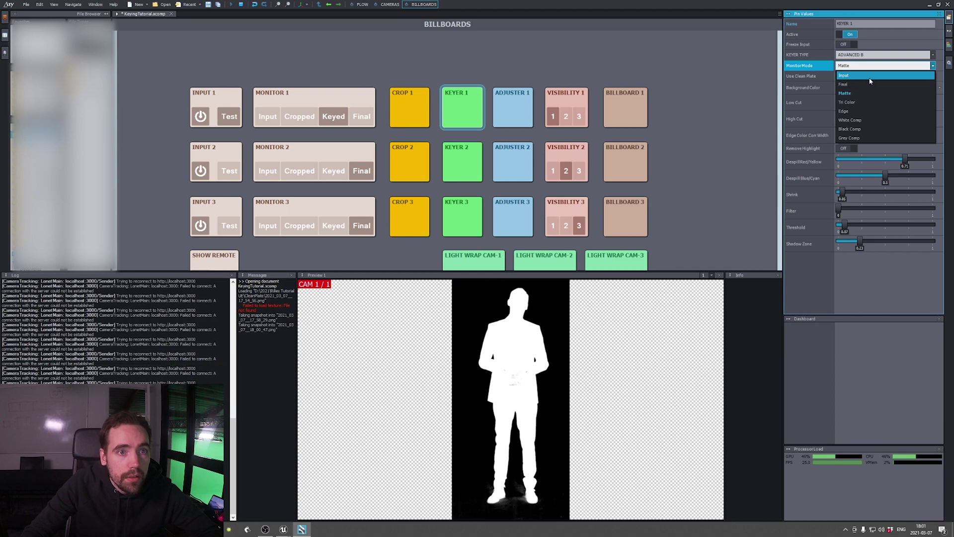
click(865, 121)
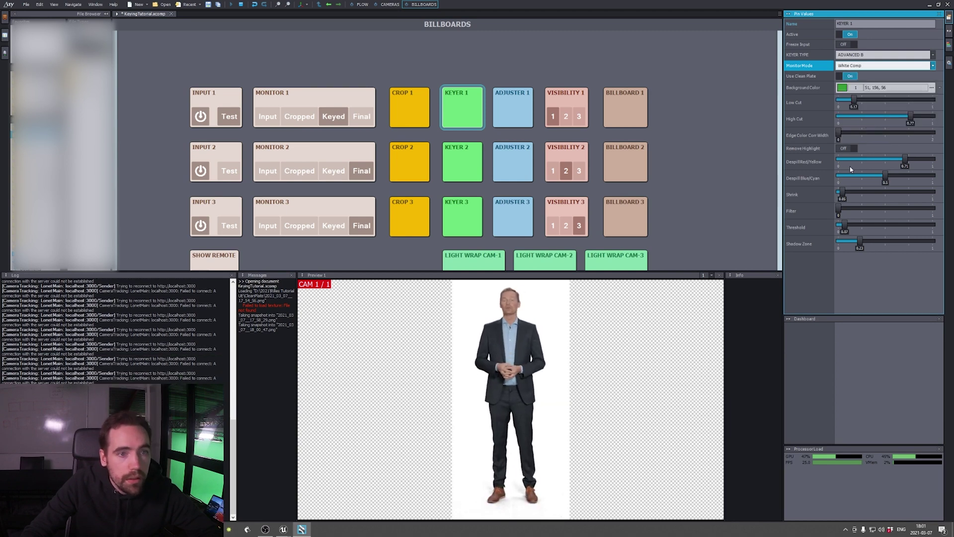
Step: Balance Keyer 1's spill suppression with Despill Red/Yellow at 0.64 and Despill Blue/Cyan at about 0.55
mouse_move(905, 160)
mouse_down()
mouse_move(840, 159)
mouse_move(912, 159)
mouse_move(904, 159)
mouse_up()
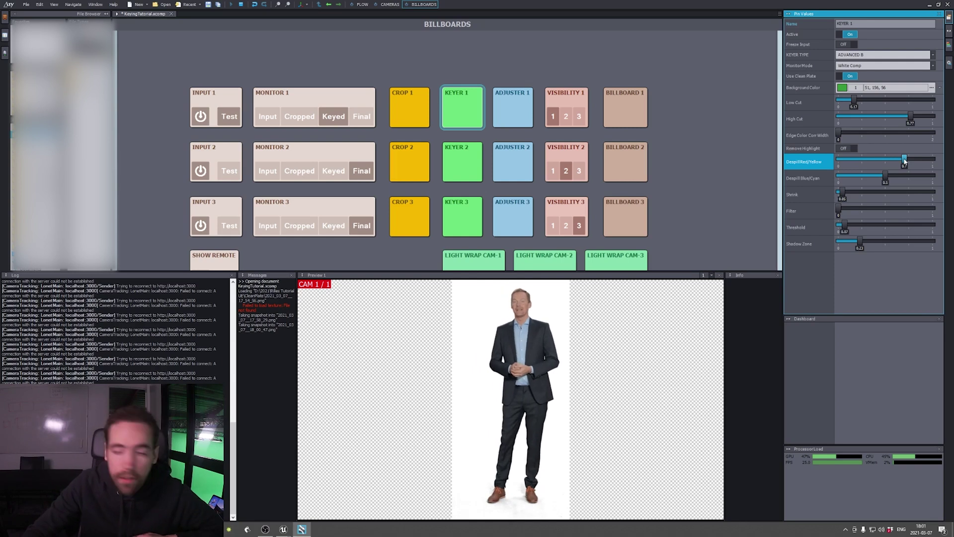
mouse_move(905, 160)
mouse_down()
mouse_move(885, 159)
mouse_move(901, 159)
mouse_up()
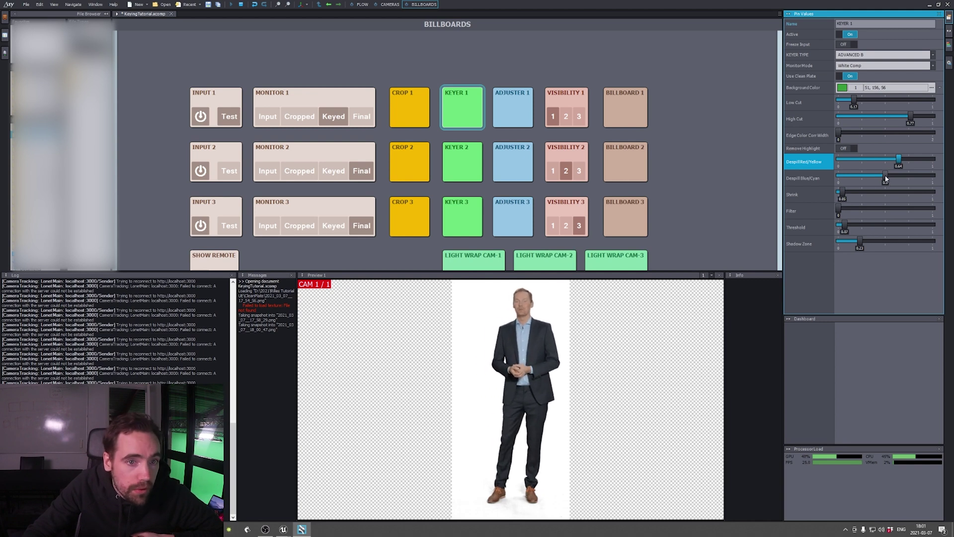
mouse_move(885, 178)
mouse_down()
mouse_move(909, 176)
mouse_move(890, 175)
mouse_up()
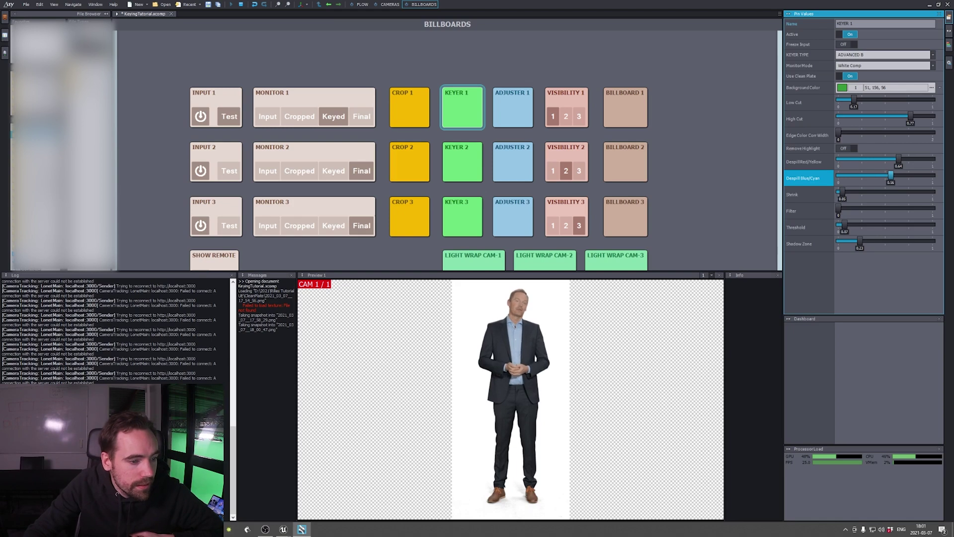
Step: Inspect the keyed presenter with the monitor mode set to Final and to Black Comp
click(884, 65)
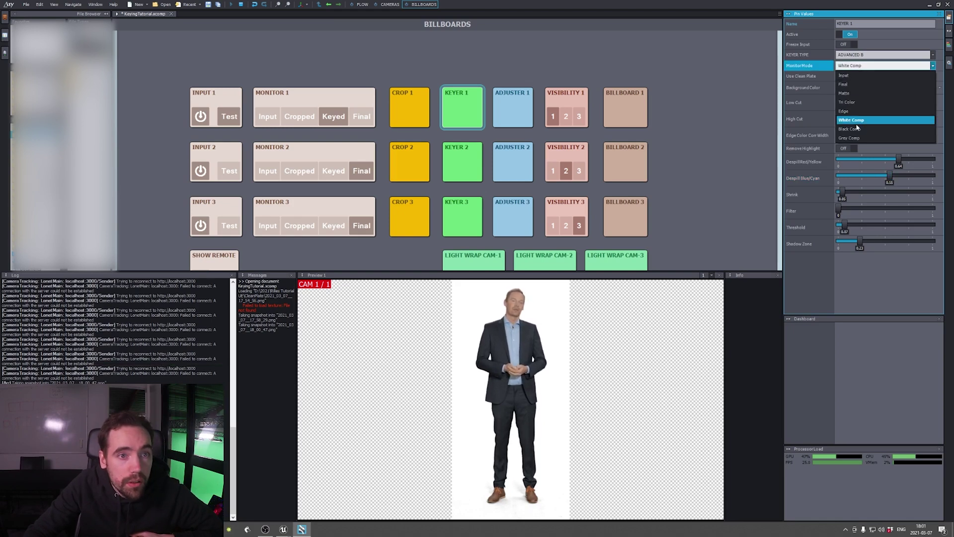
click(861, 84)
click(884, 65)
click(865, 130)
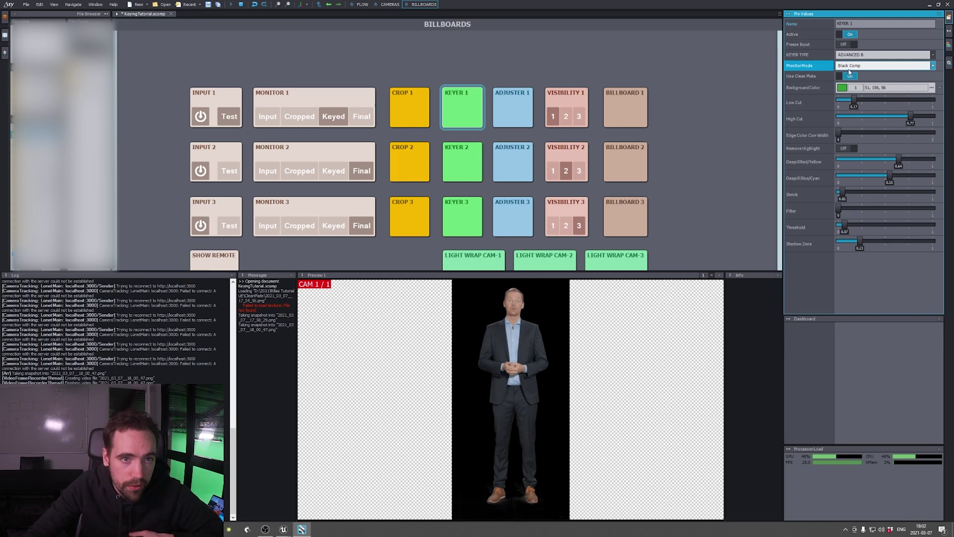
Step: Inspect the keyed presenter with Keyer 1's monitor mode set to Grey Comp and then Final
click(865, 65)
click(866, 139)
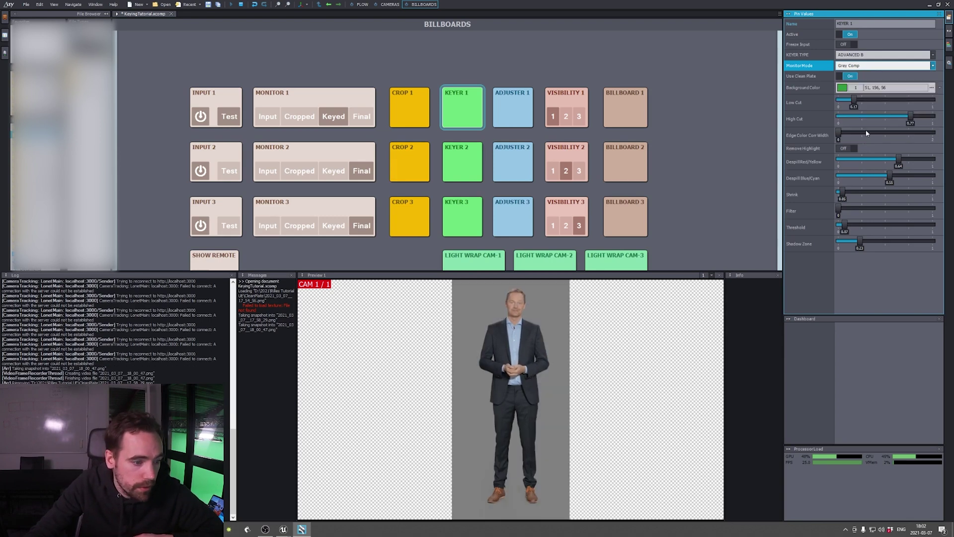
click(872, 64)
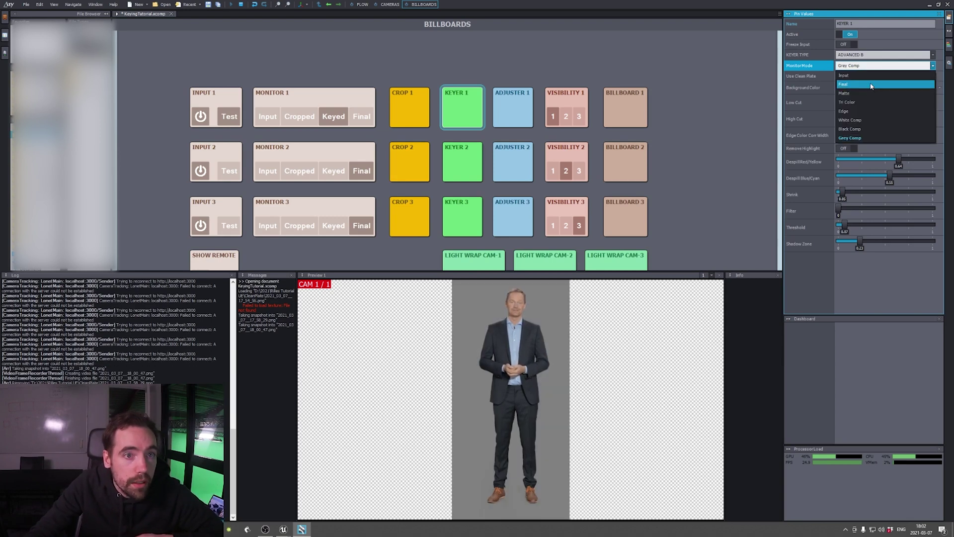
click(871, 84)
Step: Using the Matte view and clean plate, raise Keyer 1's Low Cut to about 0.33, then return Monitor 1 to Final
click(870, 65)
click(860, 93)
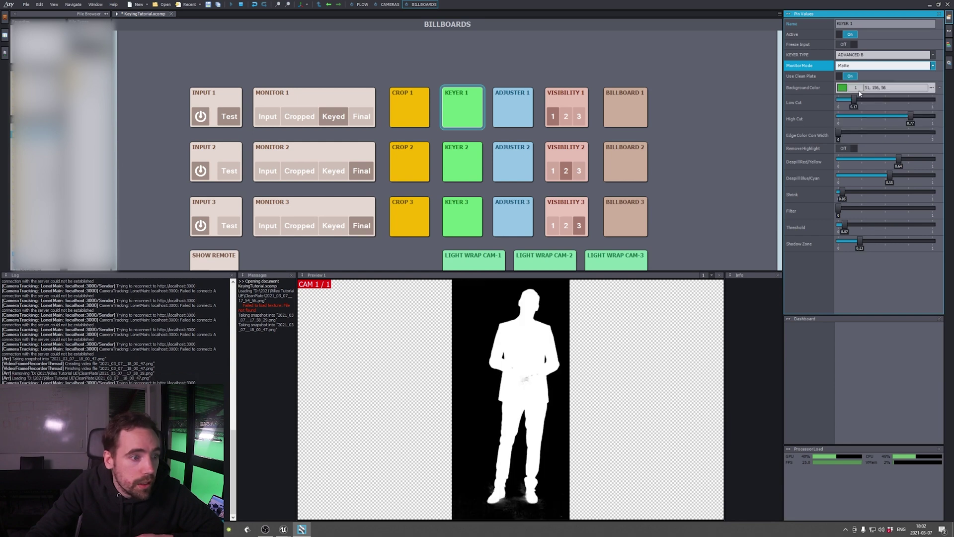
drag(853, 100, 869, 100)
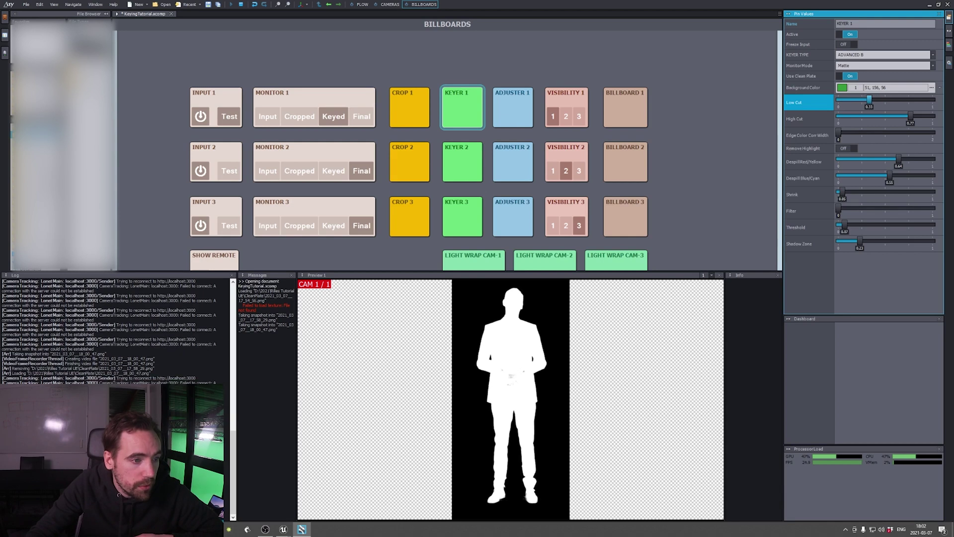
click(847, 77)
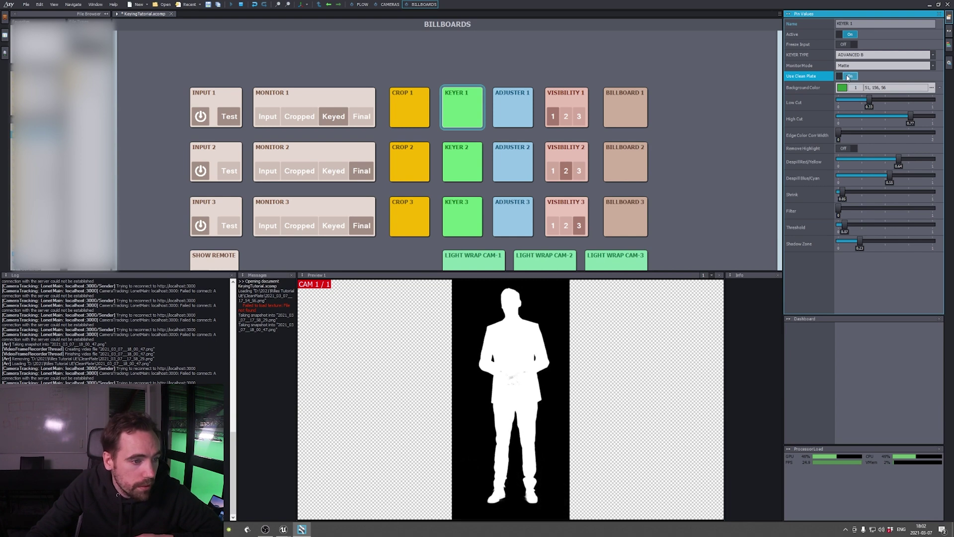
click(626, 109)
click(361, 117)
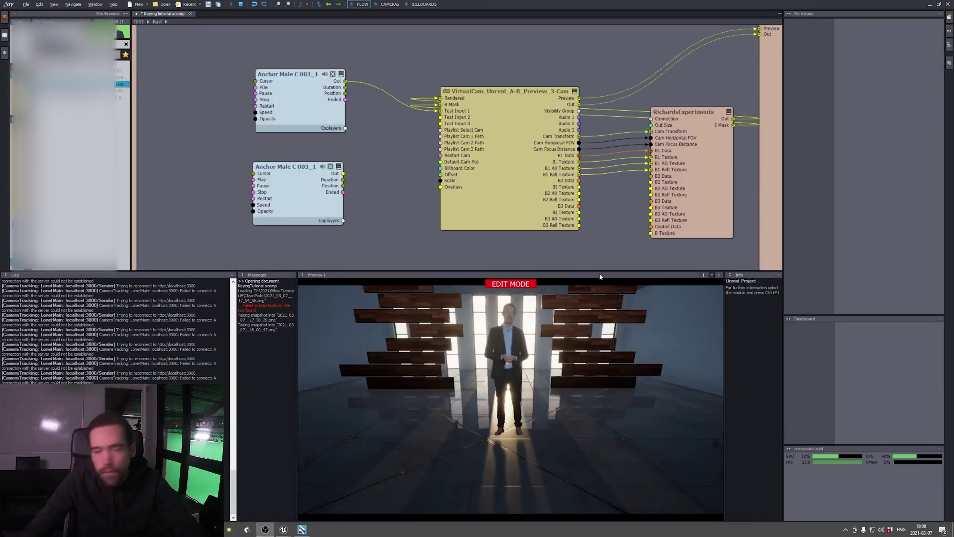
Step: Connect the output of the Anchor Male C 003_1 clip to Test Input 2 and switch to CAM 2
click(405, 179)
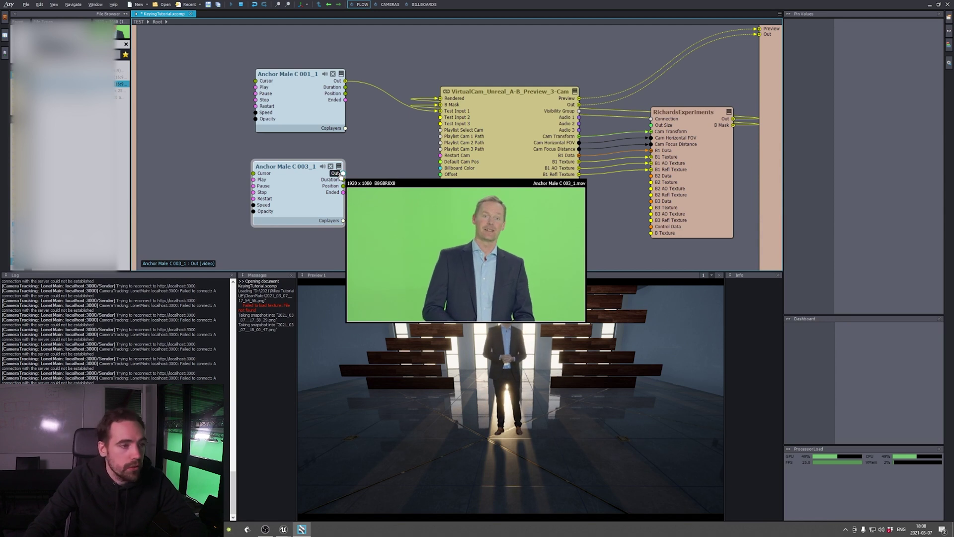
drag(342, 173, 451, 120)
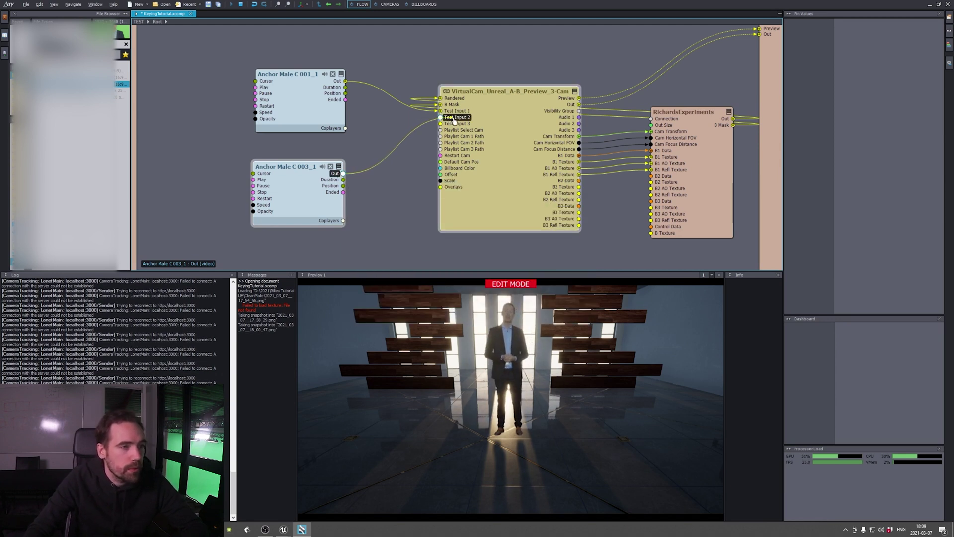
click(389, 5)
click(279, 53)
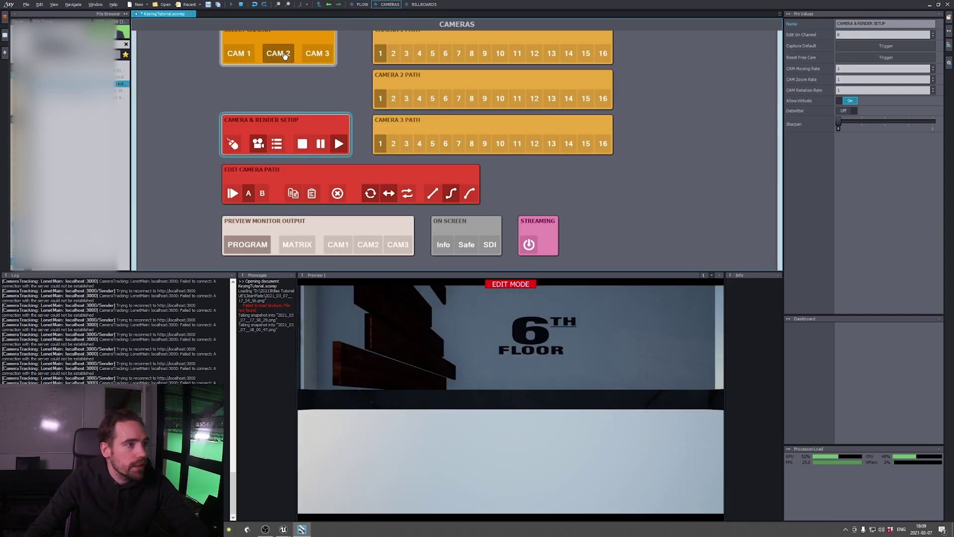
Step: Move Camera 2 back to a wider view of the wall with the 6TH FLOOR sign
click(423, 5)
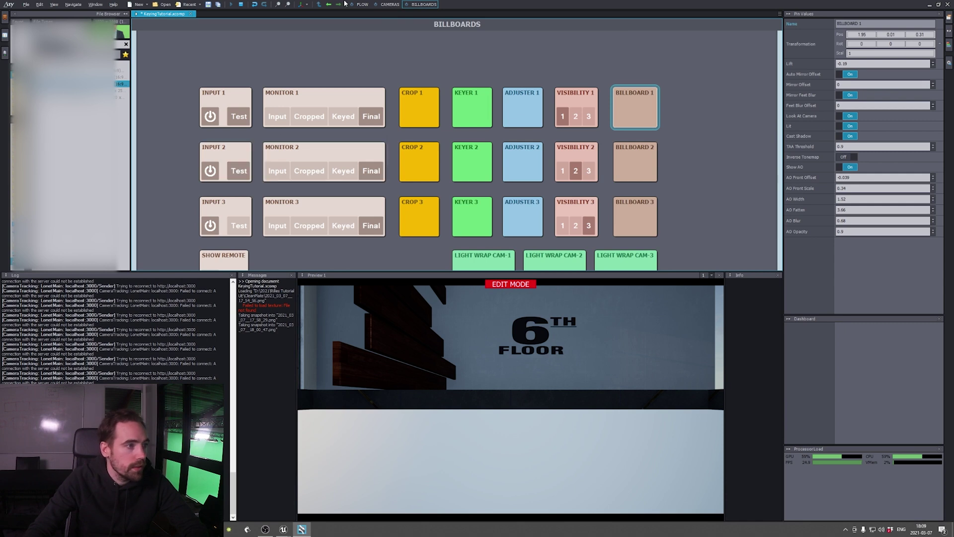
click(379, 5)
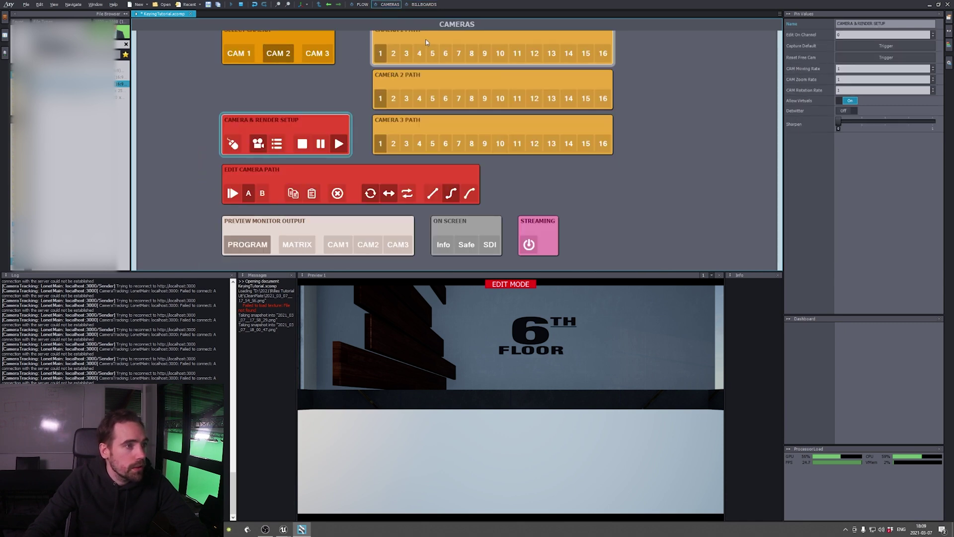
click(267, 197)
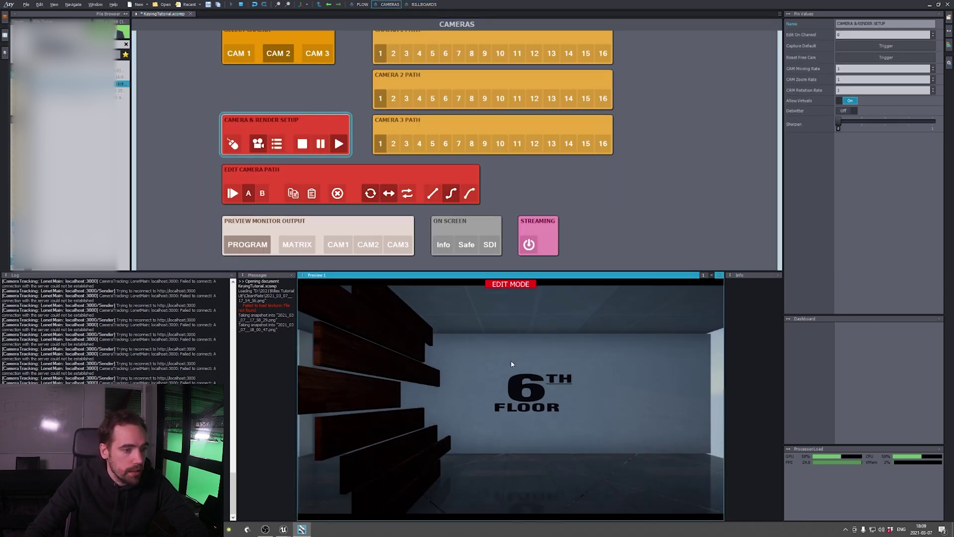
Step: Connect the B2 Data, Texture, AO Texture and Refl Texture outputs to RichardsExperiments' matching inputs and frame Camera 2 closer on the second presenter
key(ctrl+Tab)
mouse_move(579, 193)
mouse_down()
mouse_move(652, 195)
mouse_move(579, 199)
mouse_up()
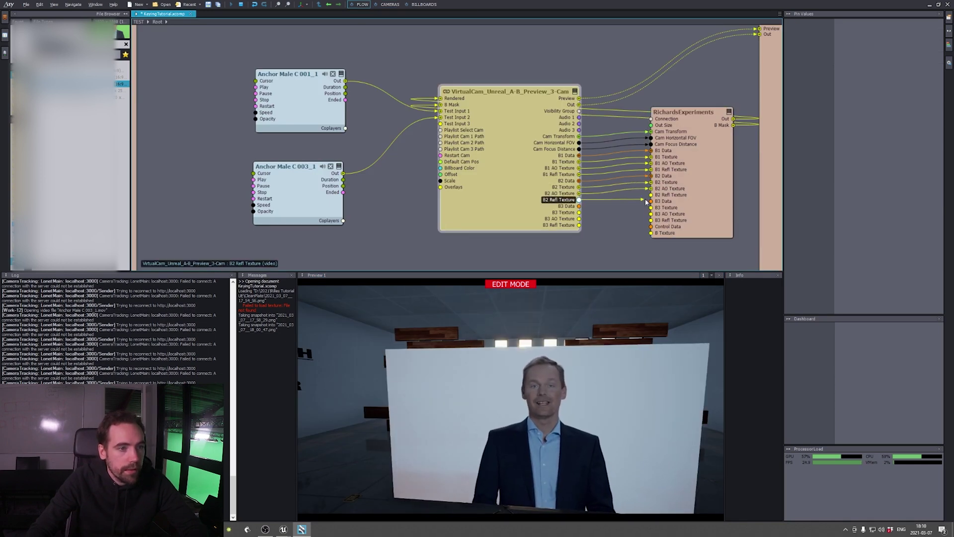
click(396, 6)
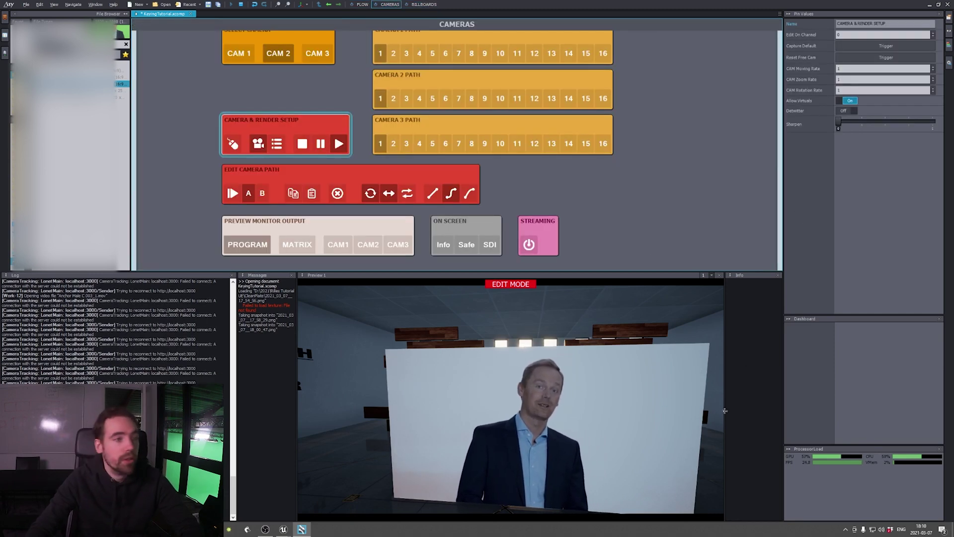
scroll(716, 411, up, 5)
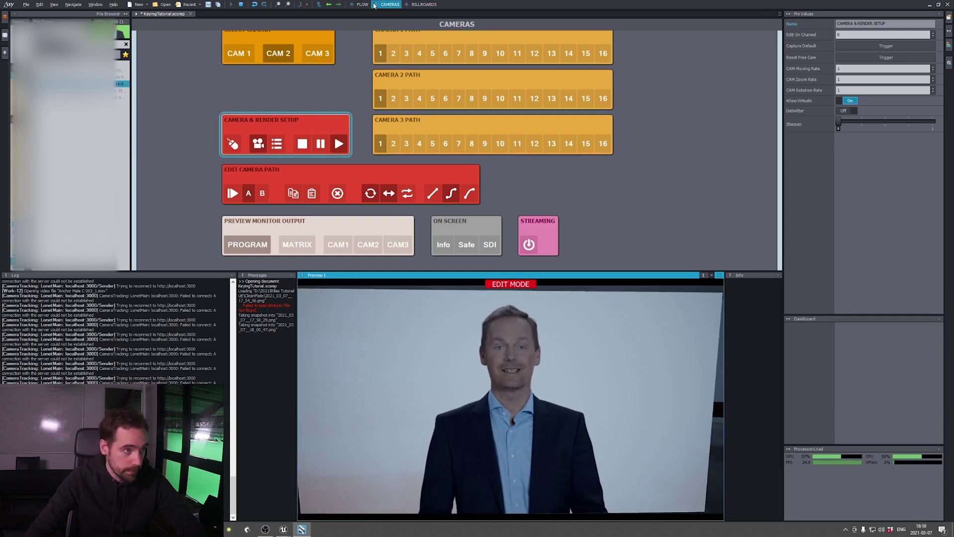
Step: Compare Input 2's input, cropped and keyed views, then raise Keyer 2's High Cut to 1 in the keyed view
click(423, 4)
click(332, 171)
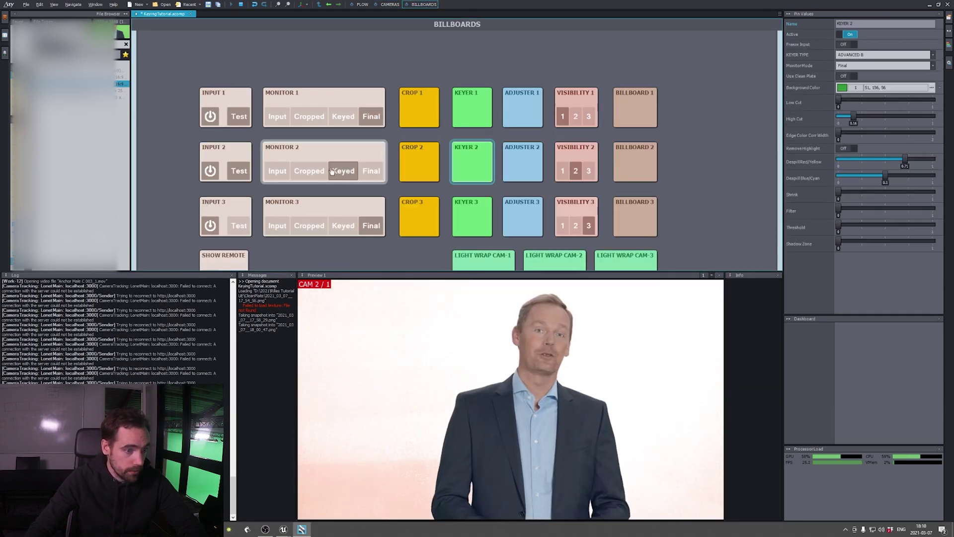
click(277, 170)
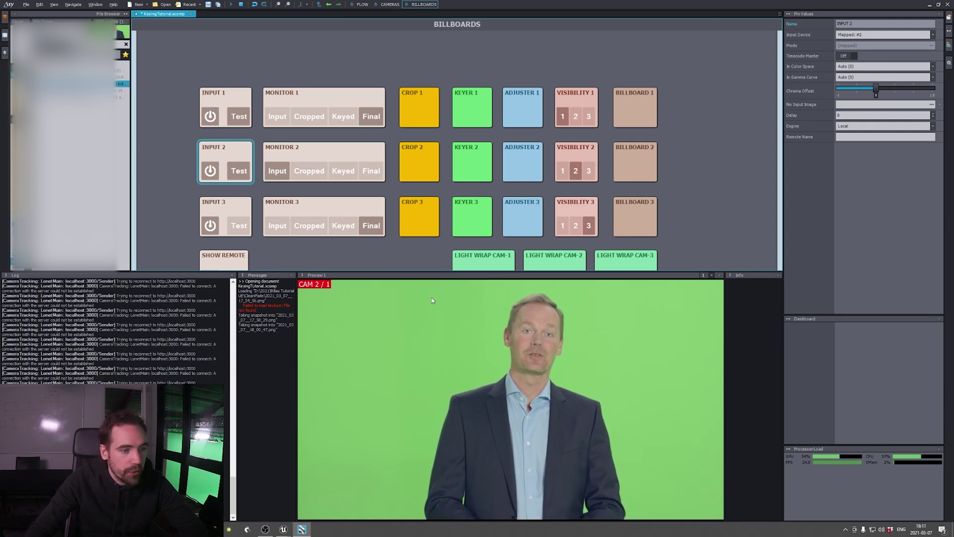
click(309, 171)
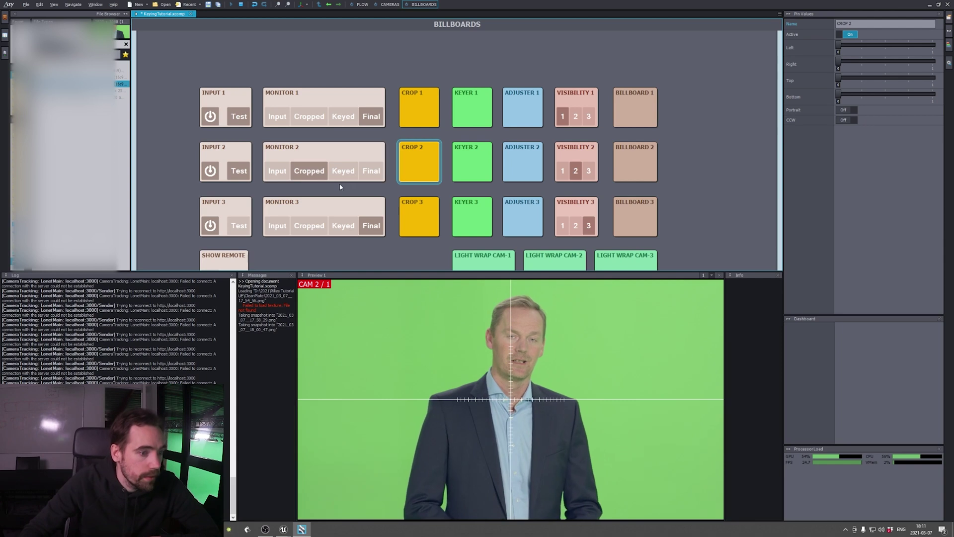
click(344, 172)
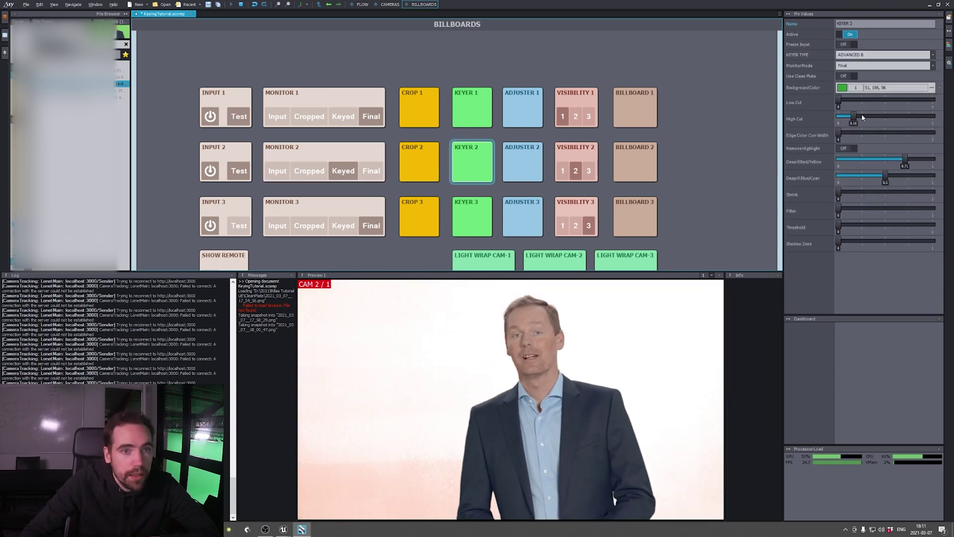
drag(863, 118, 933, 117)
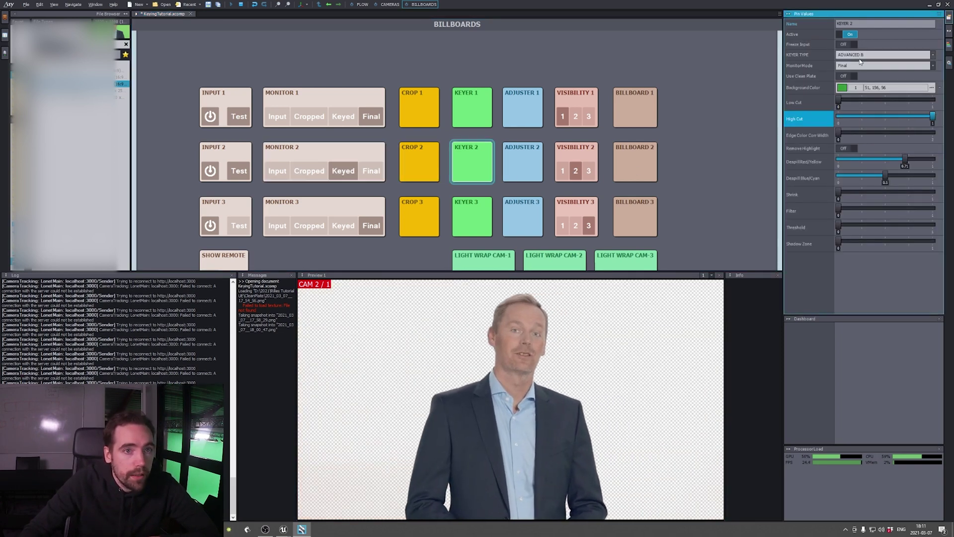
Step: Capture a clean plate for Keyer 2 with Clean Plate Generator, sampling background color 133, 204, 113 from the green screen and turning Pure off
click(860, 56)
click(860, 107)
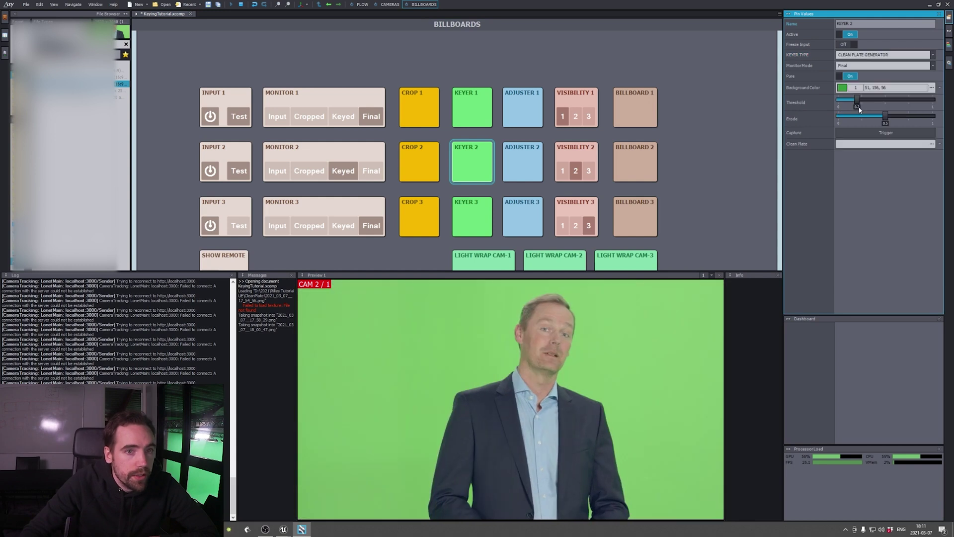
click(841, 88)
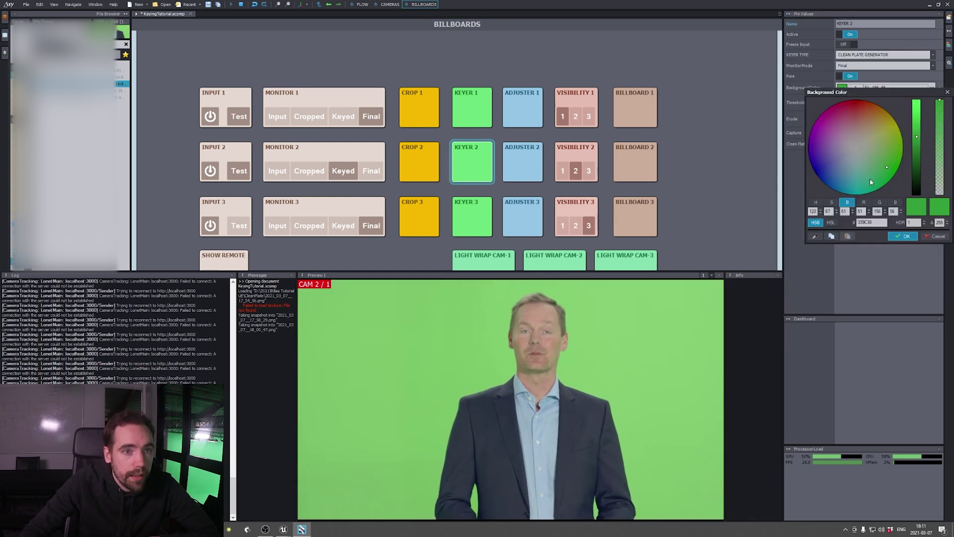
click(815, 237)
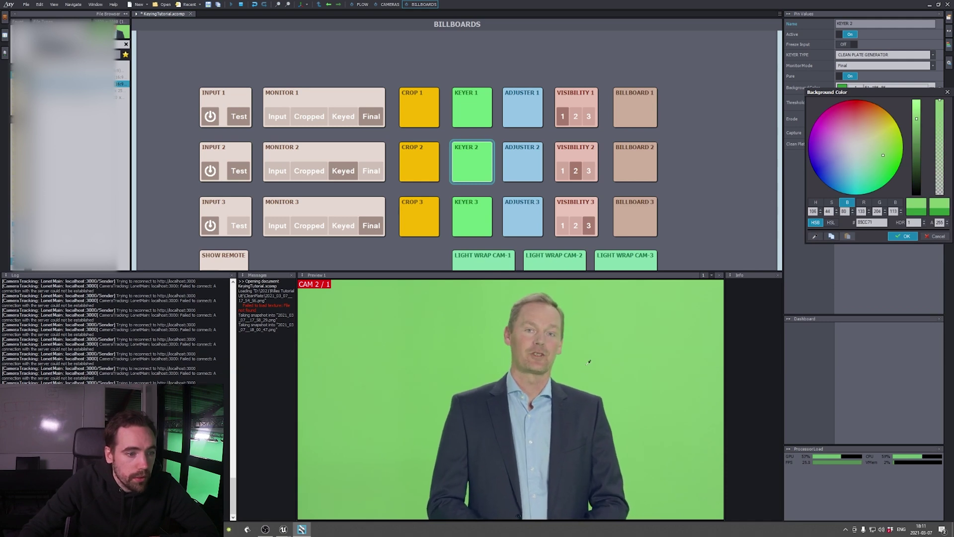
click(915, 237)
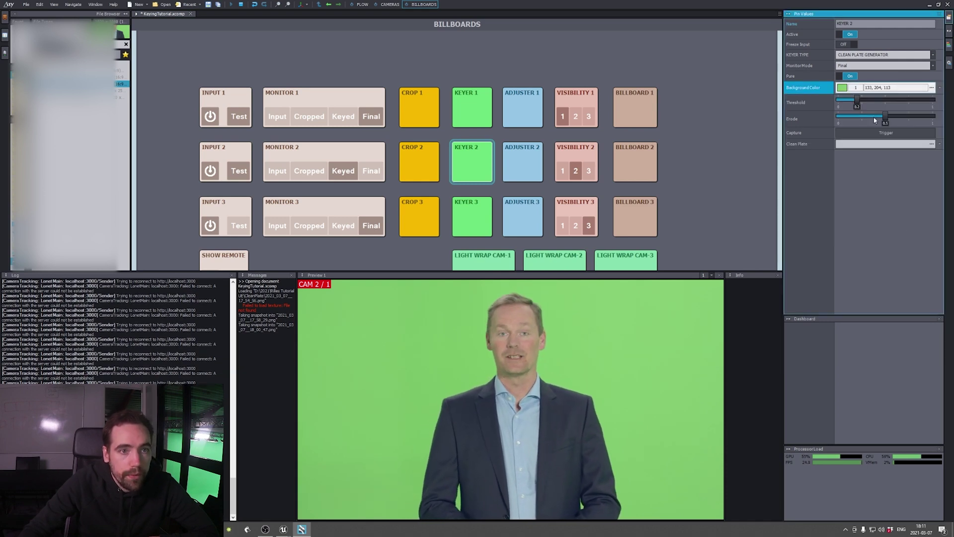
click(850, 77)
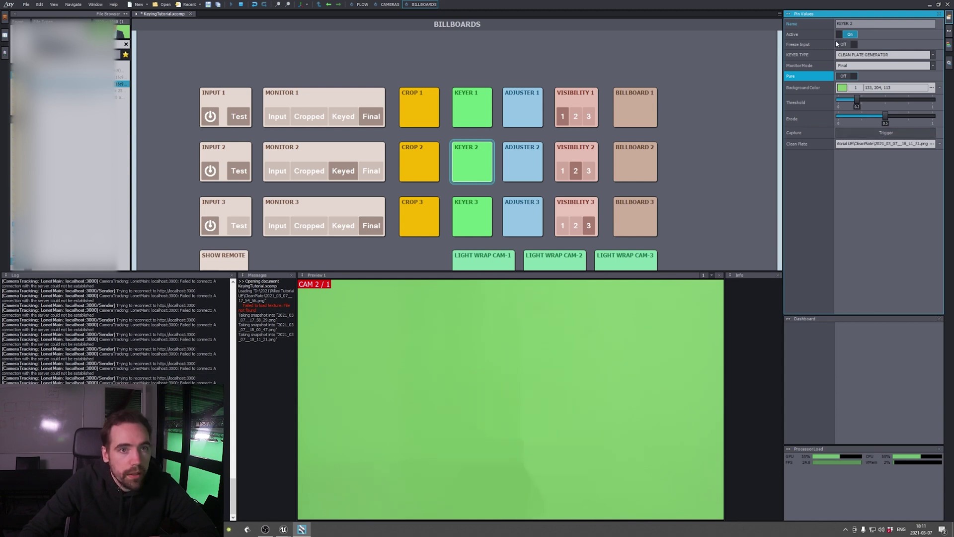
Step: Set Keyer 2 to Advanced B with the Input monitor mode and sample background color 132, 205, 114 beside the presenter
click(873, 54)
click(880, 92)
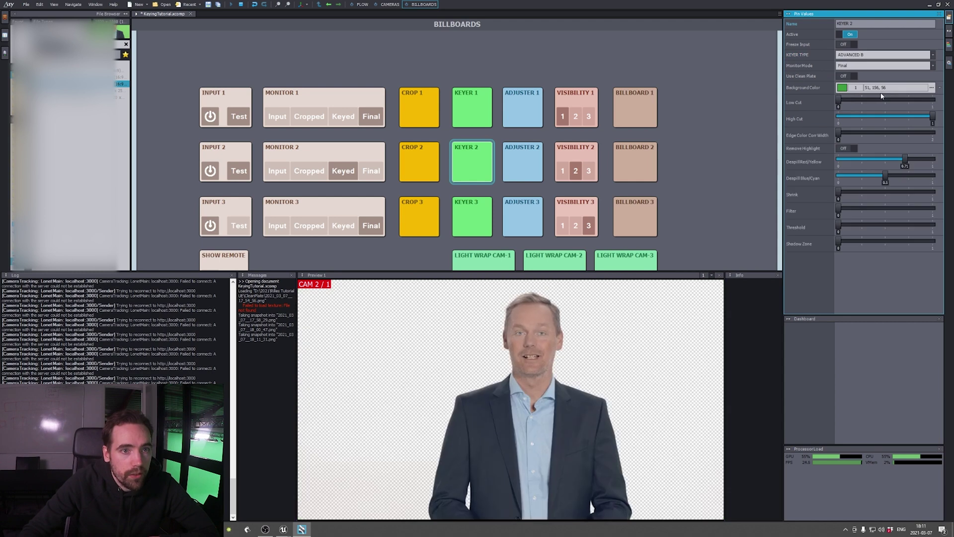
click(868, 65)
click(868, 76)
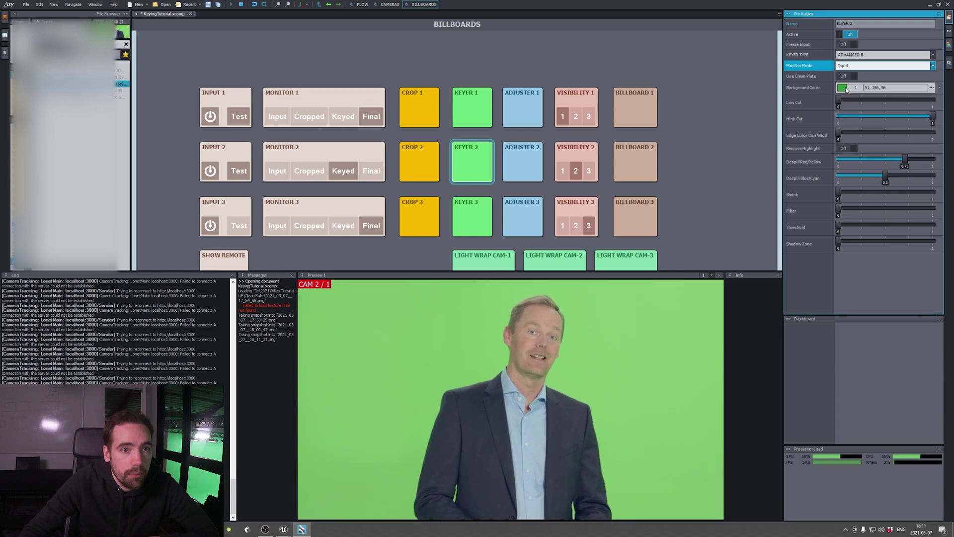
click(843, 88)
click(815, 237)
click(606, 350)
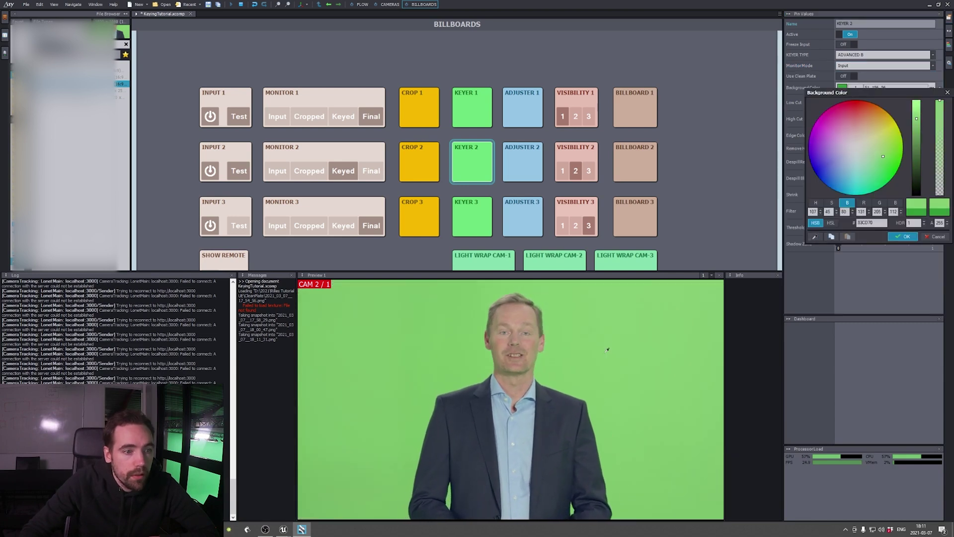
click(906, 237)
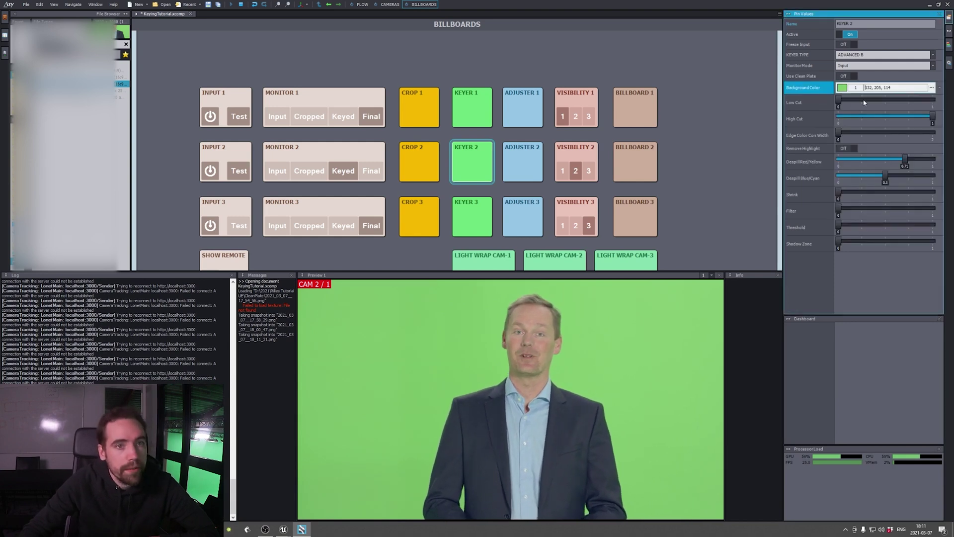
Step: Enable Use Clean Plate on Keyer 2 and set its monitor mode to Matte
click(847, 77)
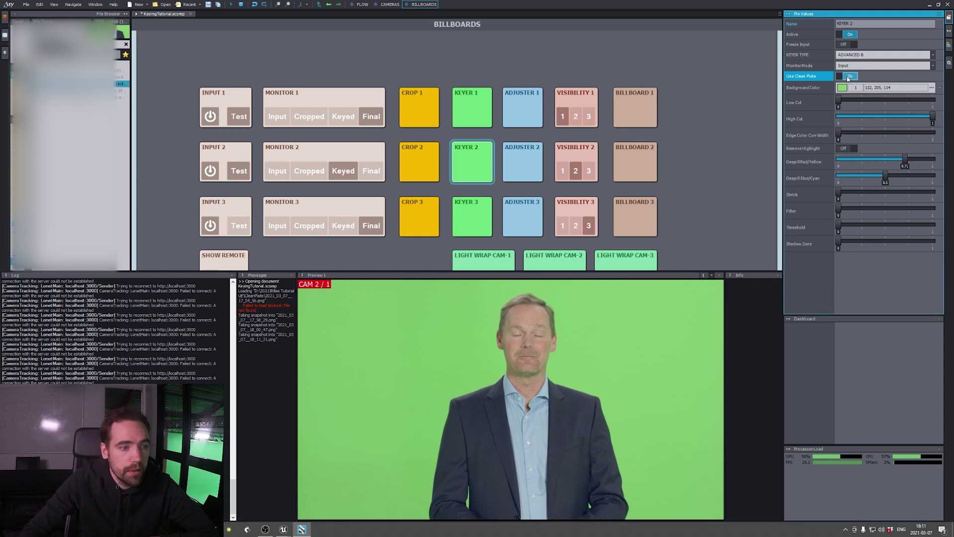
click(867, 68)
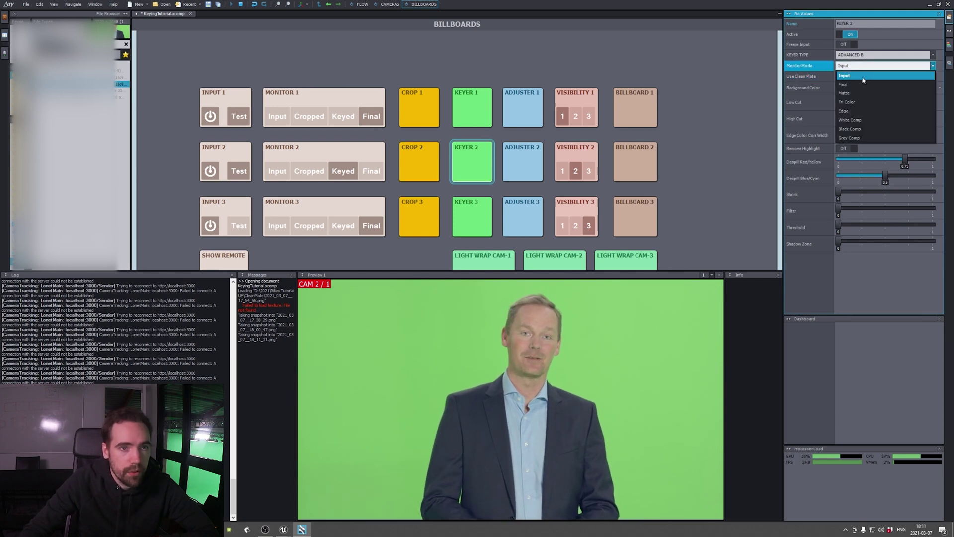
click(858, 95)
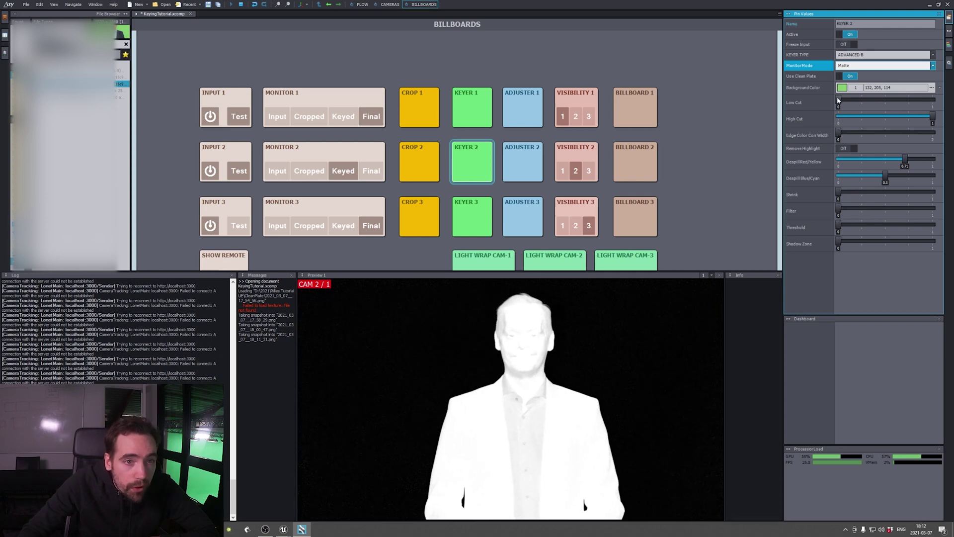
Step: Raise Keyer 2's Low Cut slightly to about 0.03 and view the key in Tri Color mode
drag(839, 101, 840, 99)
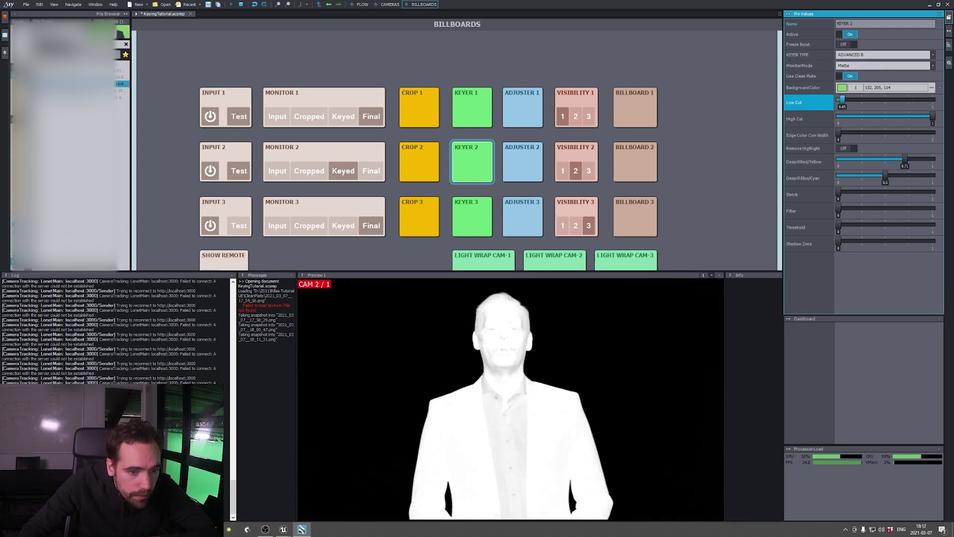
click(866, 65)
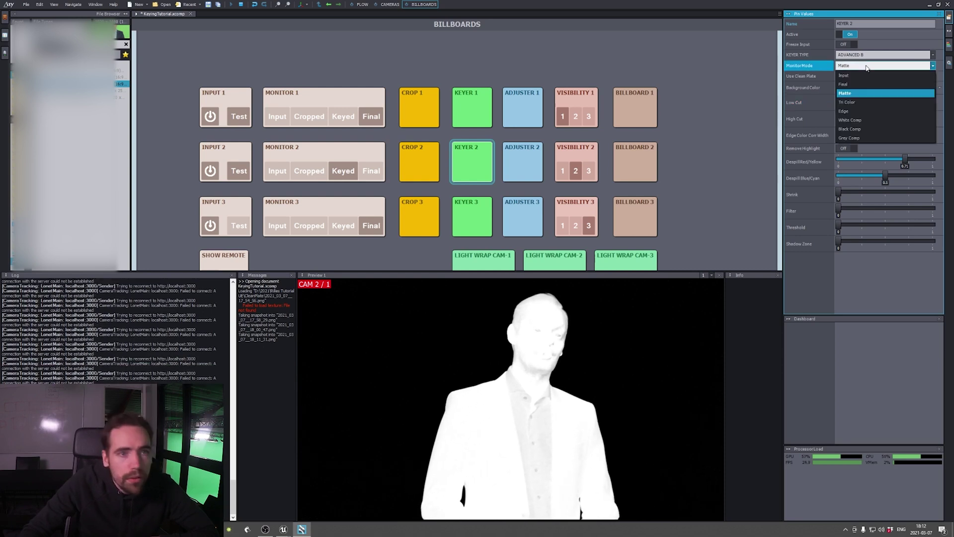
click(855, 102)
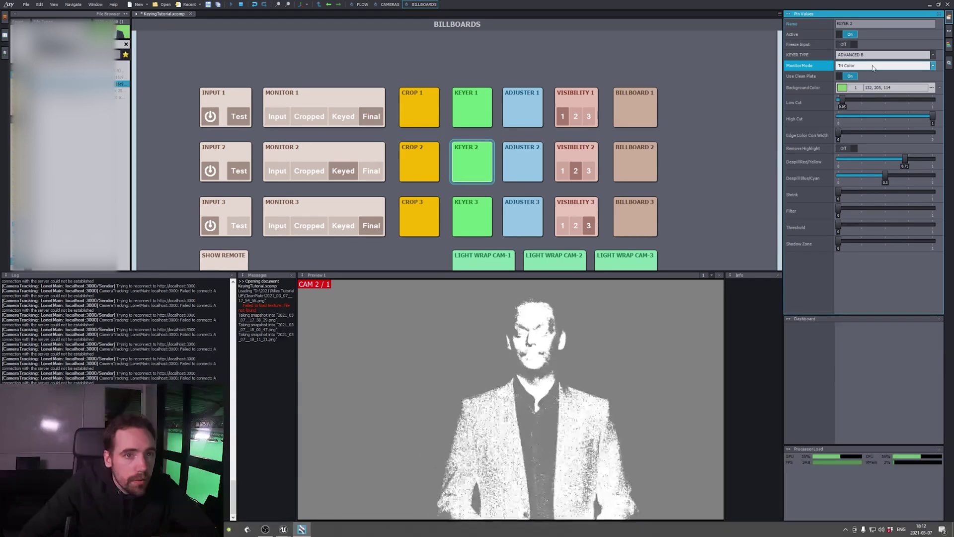
Step: Set Keyer 2's monitor mode to Matte and lower its High Cut to about 0.9
click(873, 68)
click(870, 93)
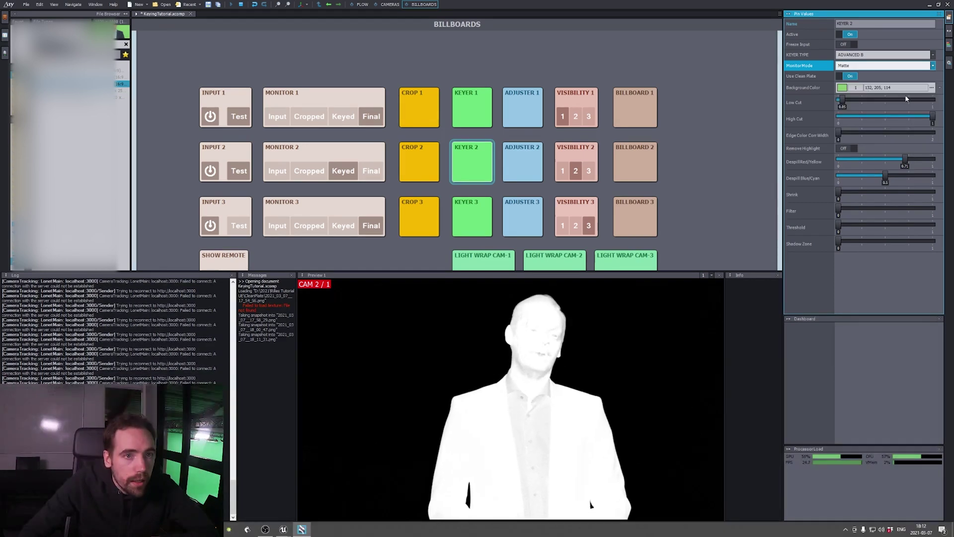
click(874, 67)
click(874, 67)
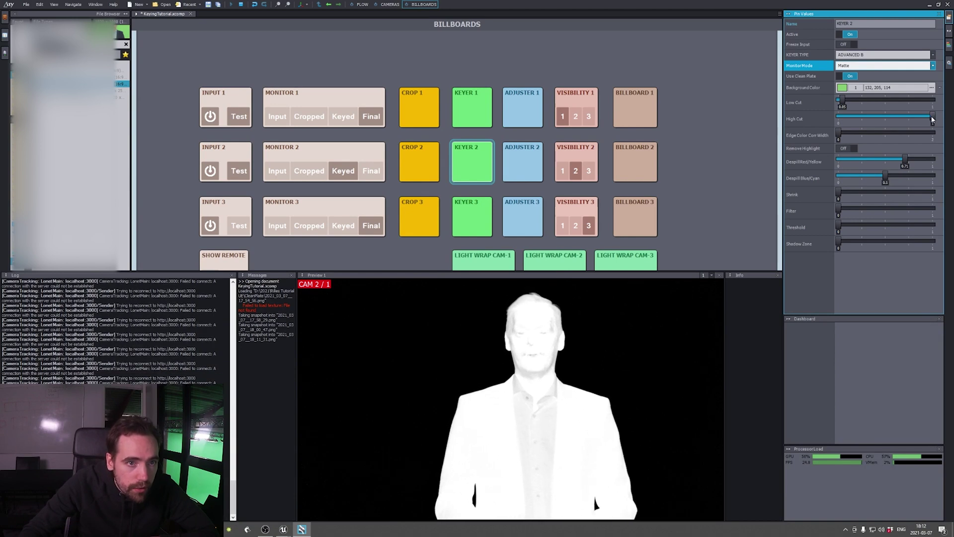
drag(932, 117, 923, 117)
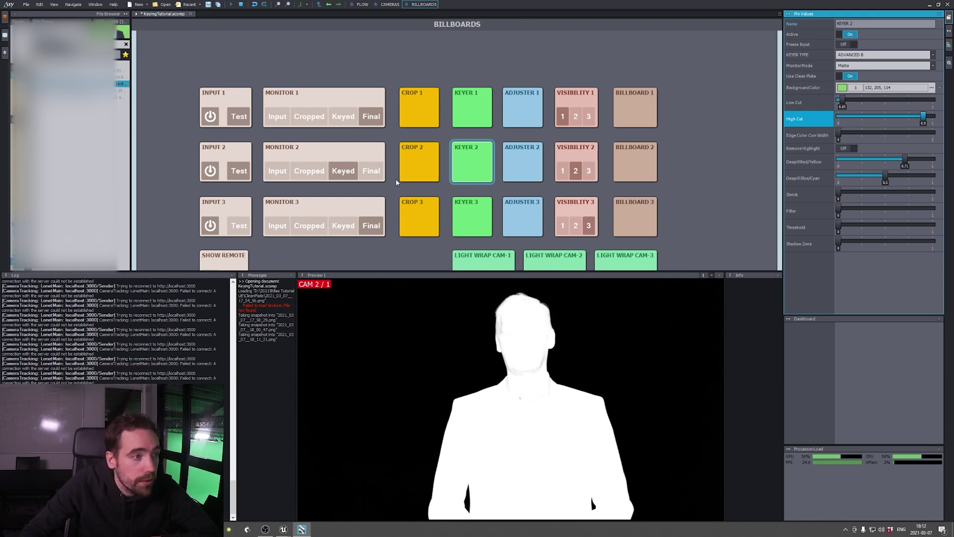
Step: Examine Keyer 2's result in the White Comp, Black Comp and Grey Comp monitor modes
click(875, 65)
click(873, 120)
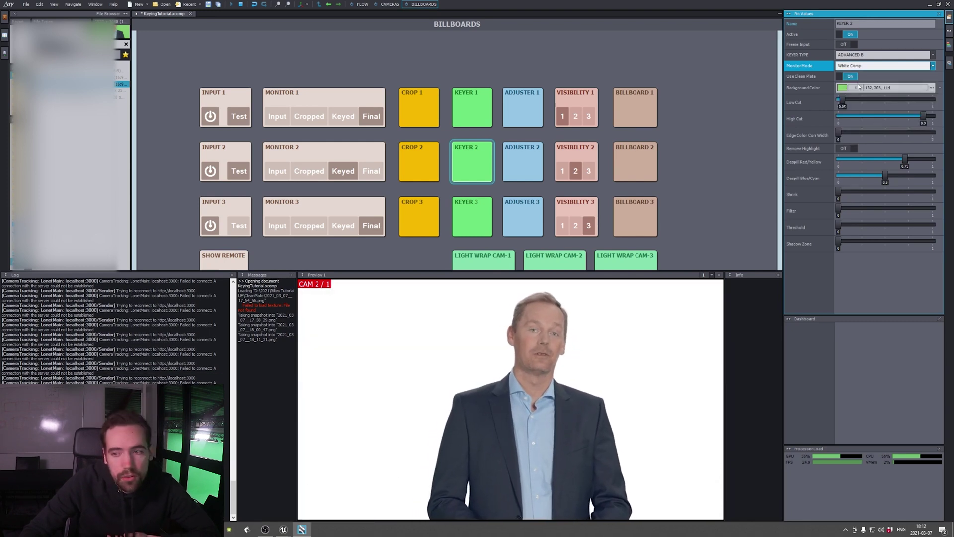
click(875, 65)
click(860, 130)
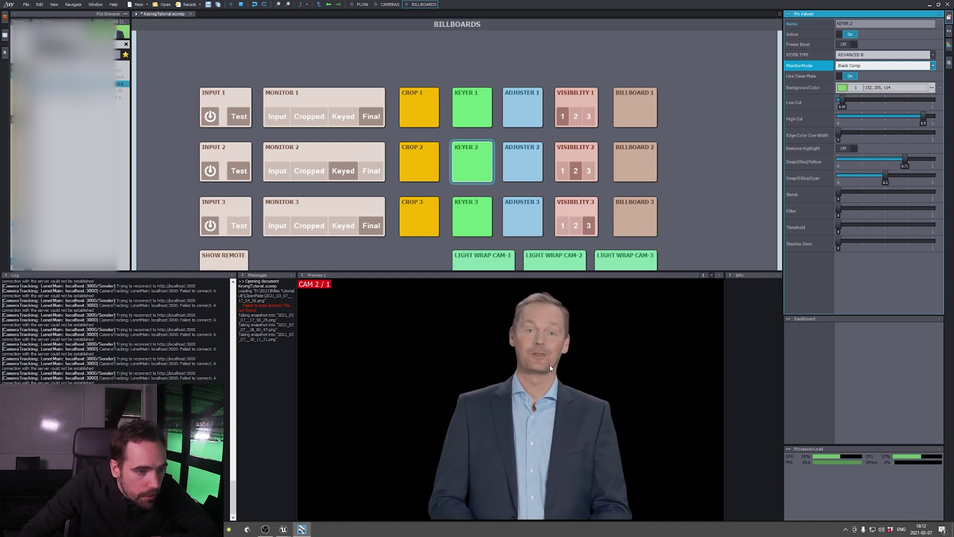
click(880, 65)
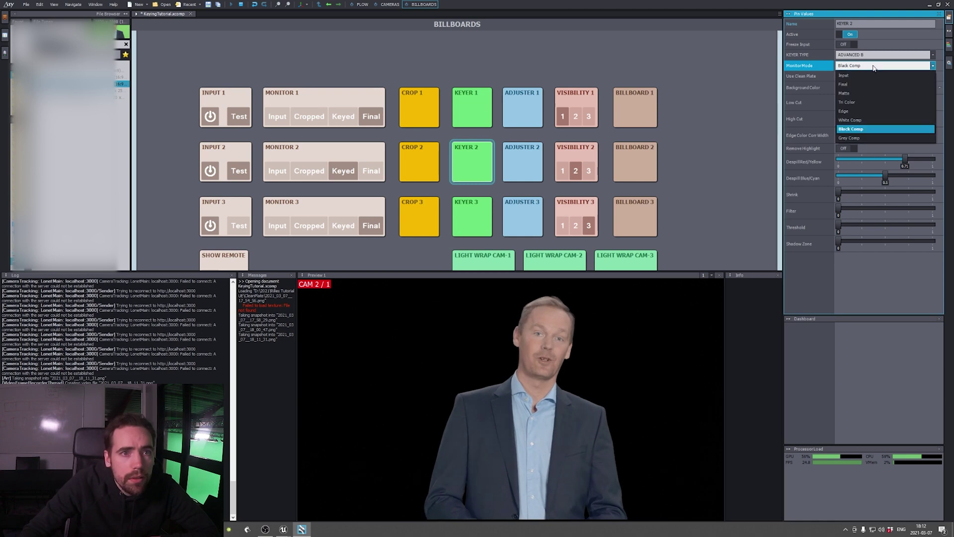
click(867, 99)
Step: Return Keyer 2's monitor mode to Matte and lower High Cut to about 0.79
click(880, 65)
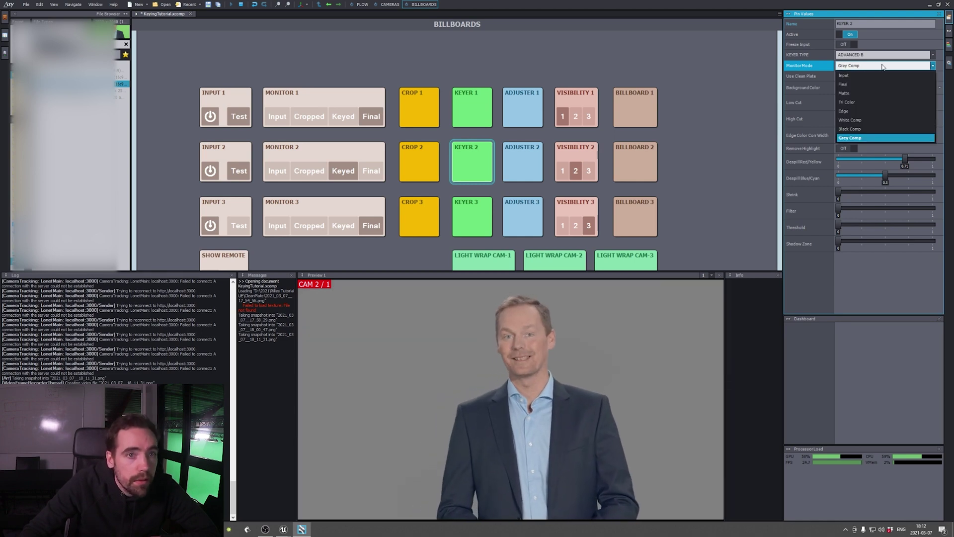
click(871, 97)
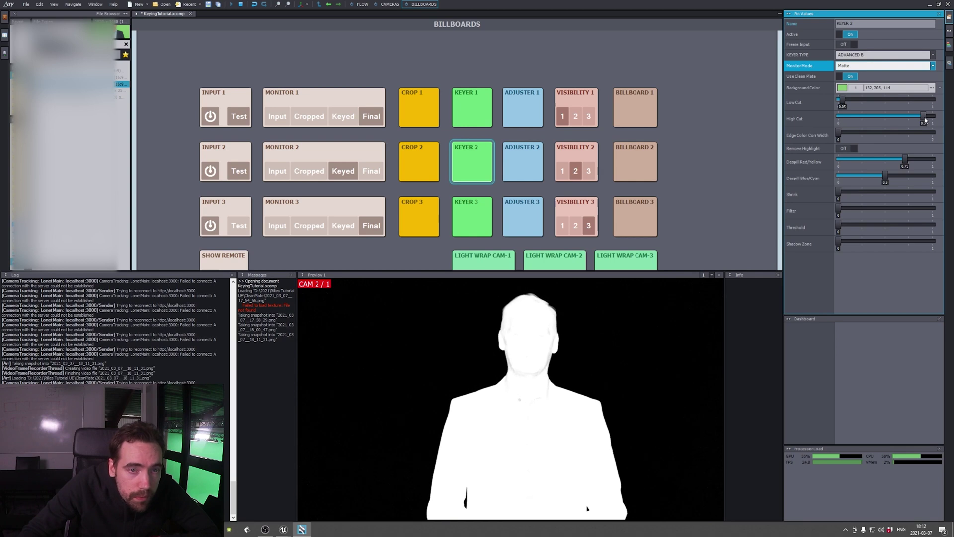
drag(924, 119, 921, 120)
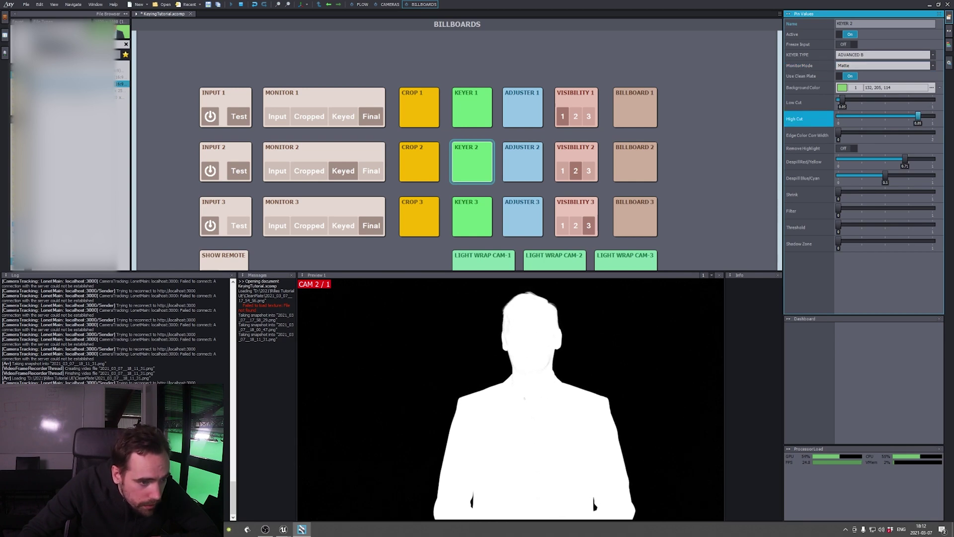
drag(921, 116, 913, 115)
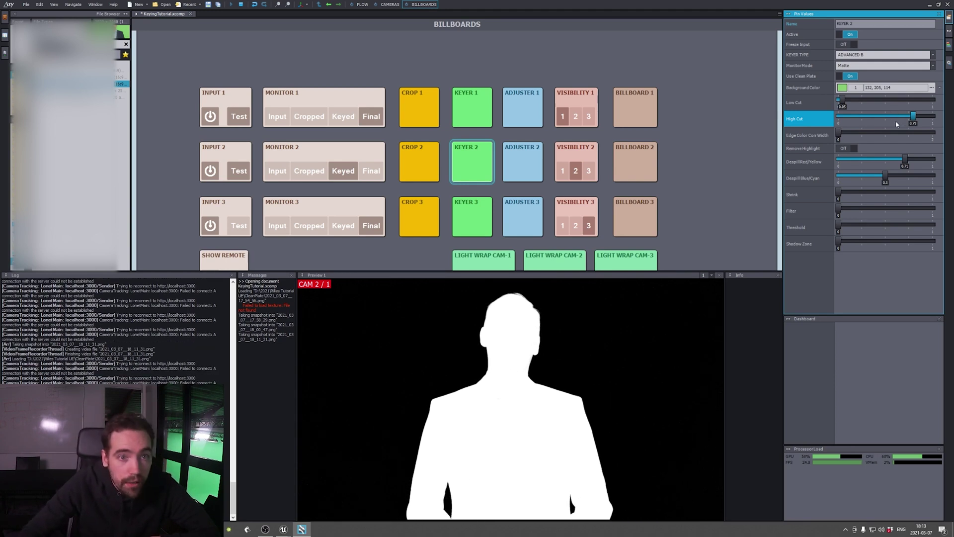
Step: Switch Monitor 2 to Final and lower Keyer 2's High Cut to about 0.64
click(373, 174)
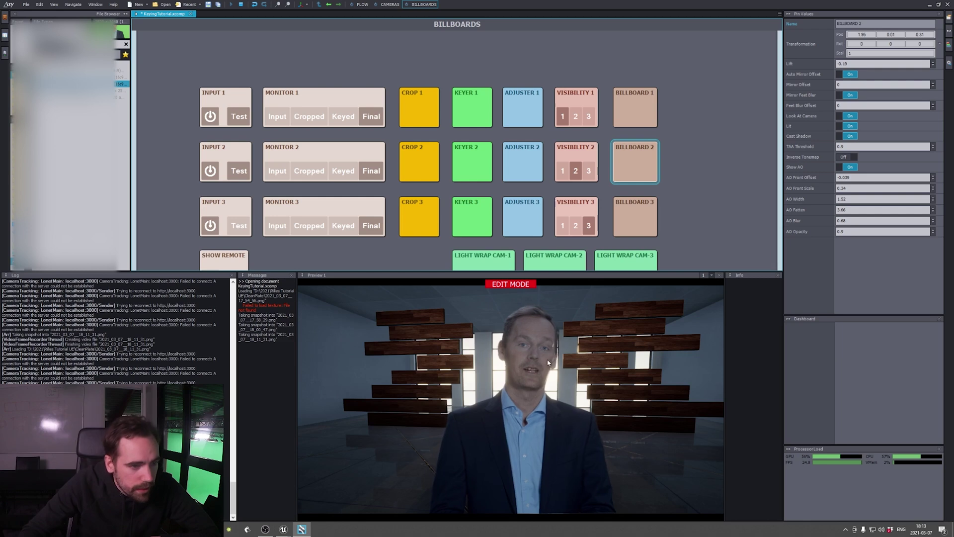
click(461, 177)
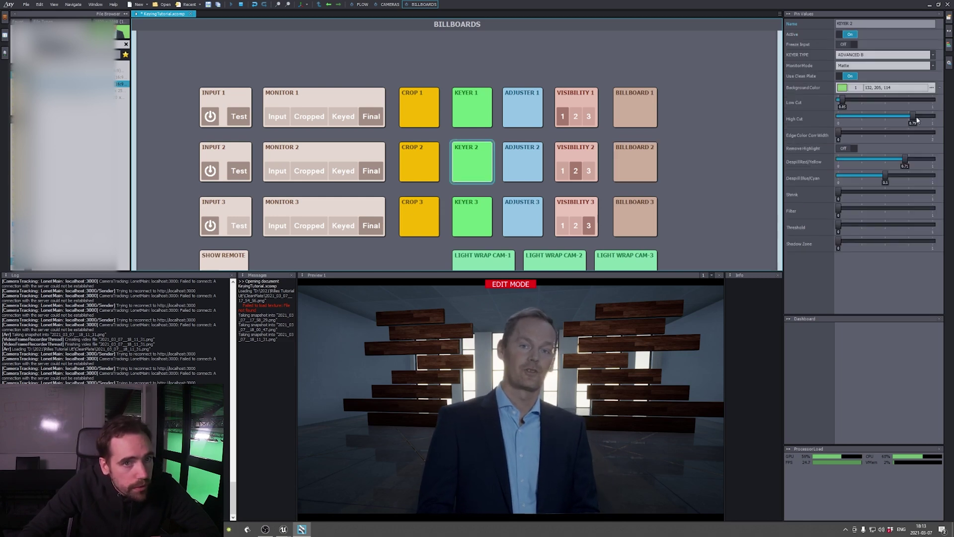
drag(913, 115, 907, 115)
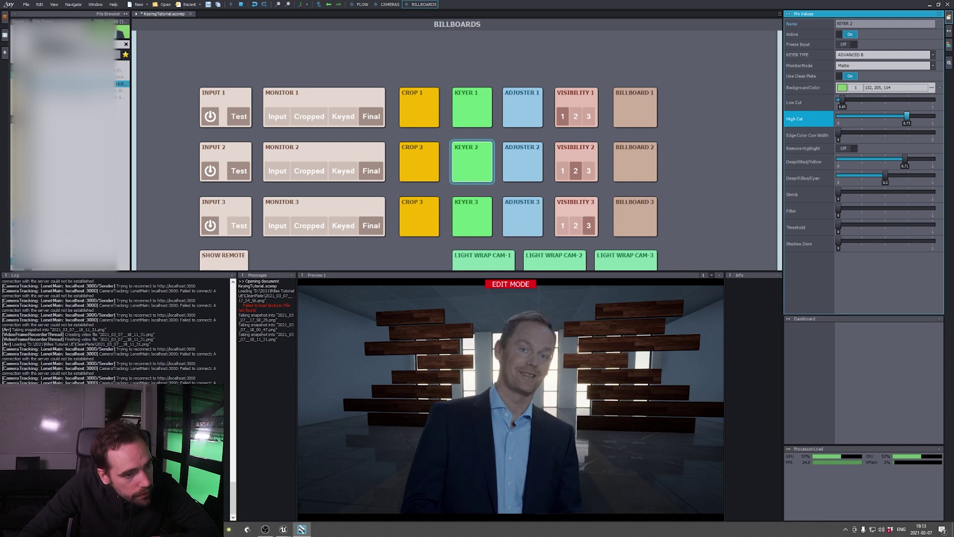
drag(907, 116, 903, 116)
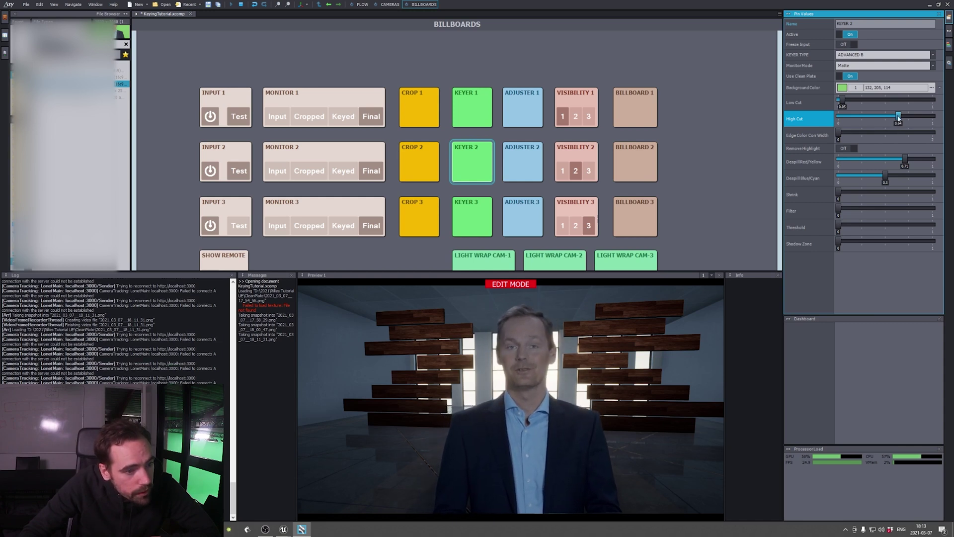
Step: Turn off Lit on Billboard 2 and deactivate Light Wrap Cam-2
click(627, 149)
click(850, 126)
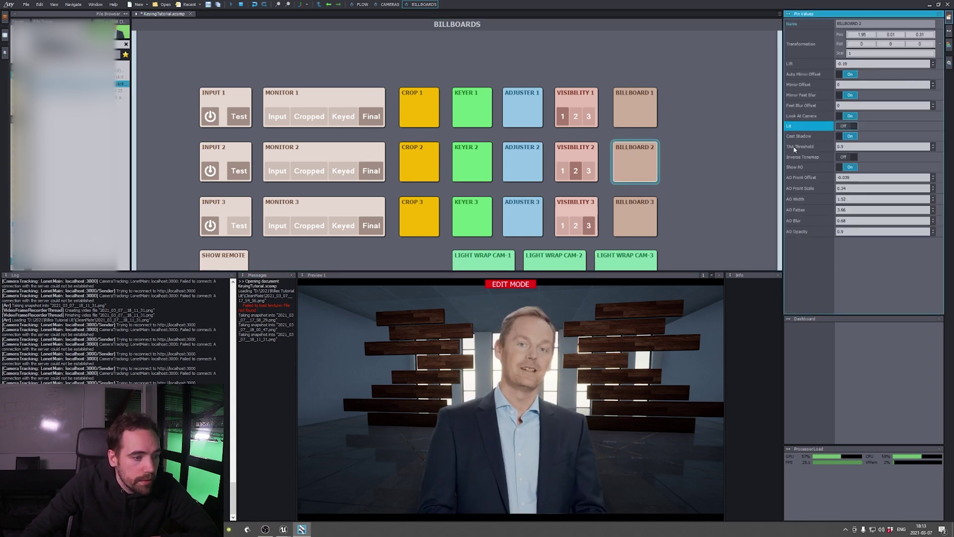
scroll(596, 198, down, 2)
click(558, 207)
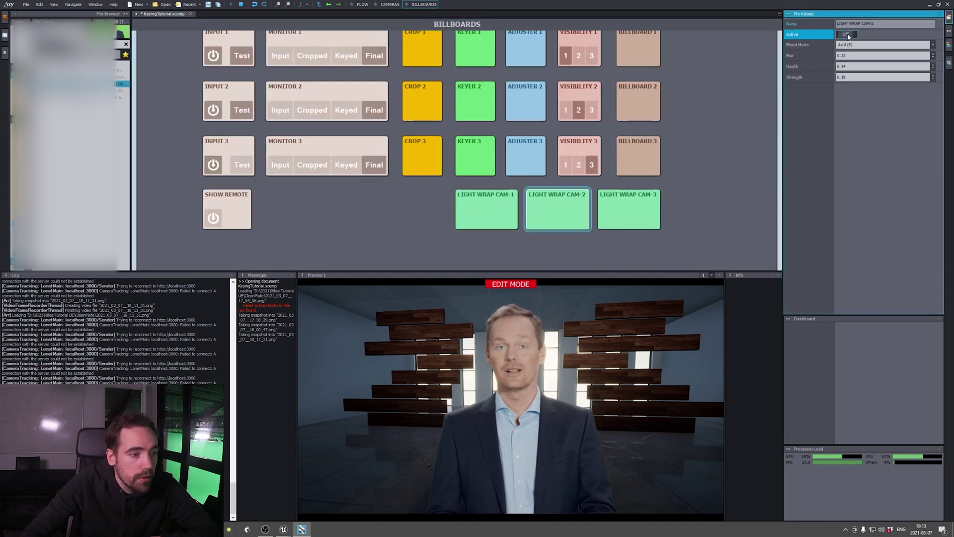
click(617, 106)
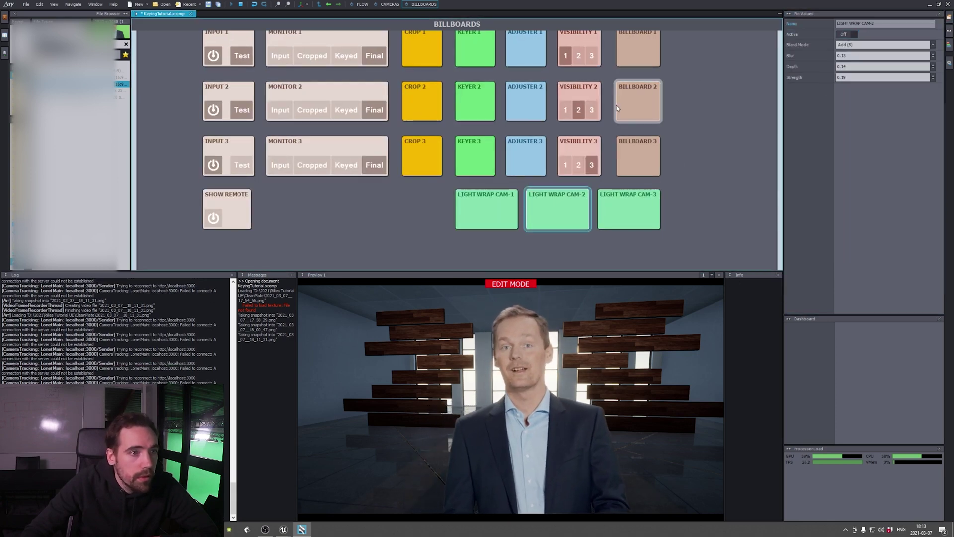
Step: Deactivate Adjuster 2 and turn Lit back on for Billboard 2
click(526, 105)
click(850, 35)
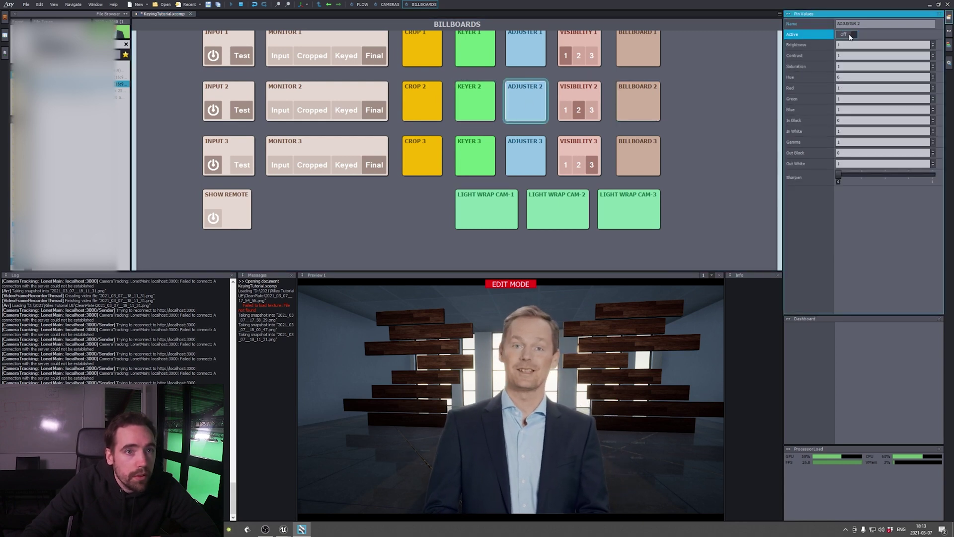
click(657, 105)
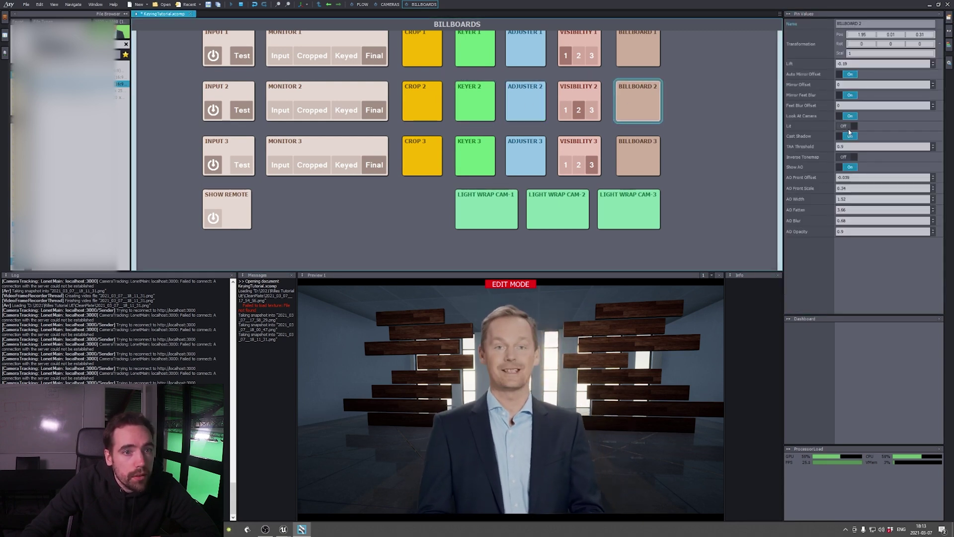
click(850, 127)
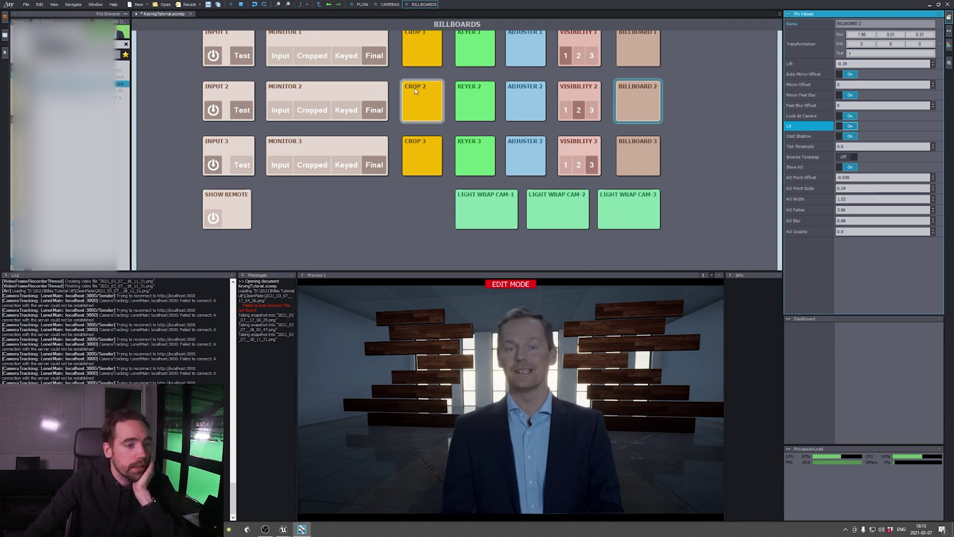
Step: Move the Camera 2 view in edit mode closer to the bright windows behind the presenter
click(380, 5)
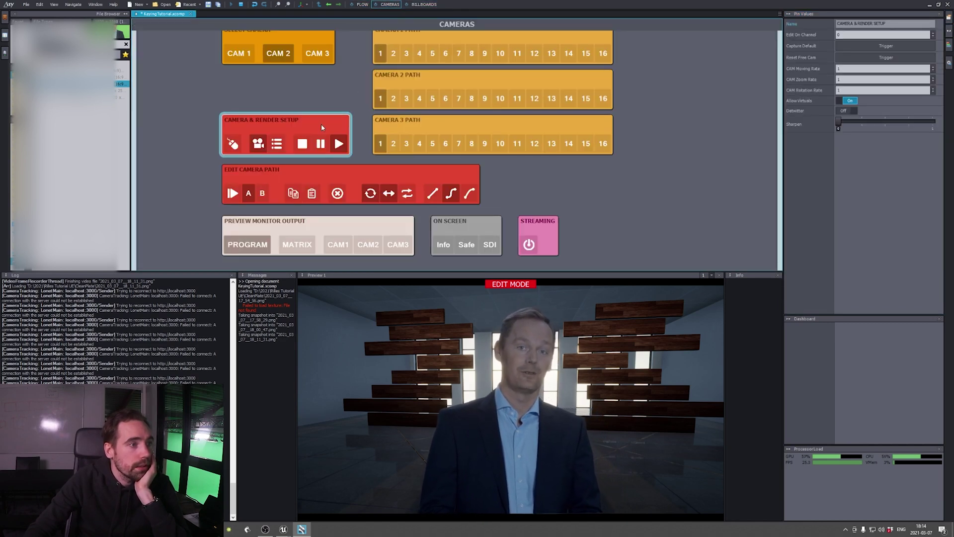
drag(497, 397, 579, 436)
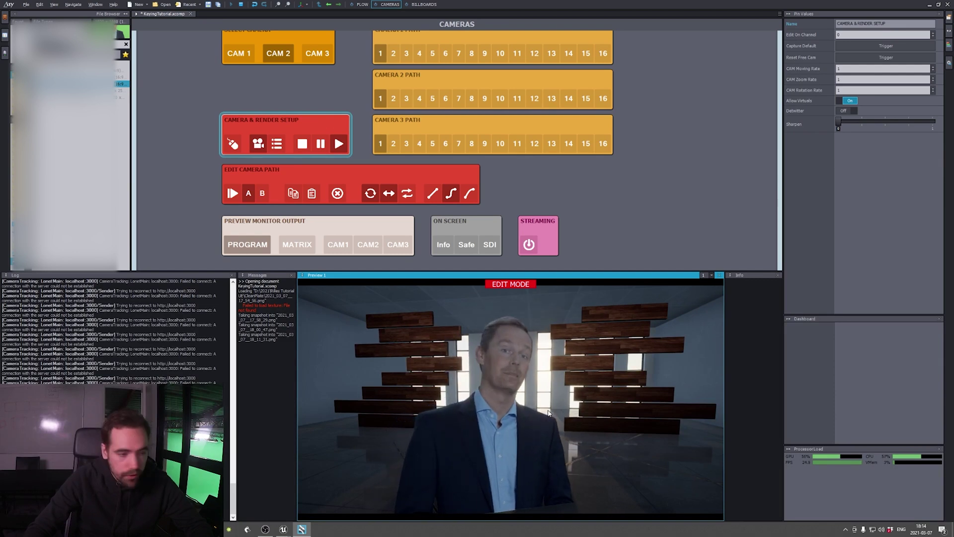
drag(541, 423, 529, 429)
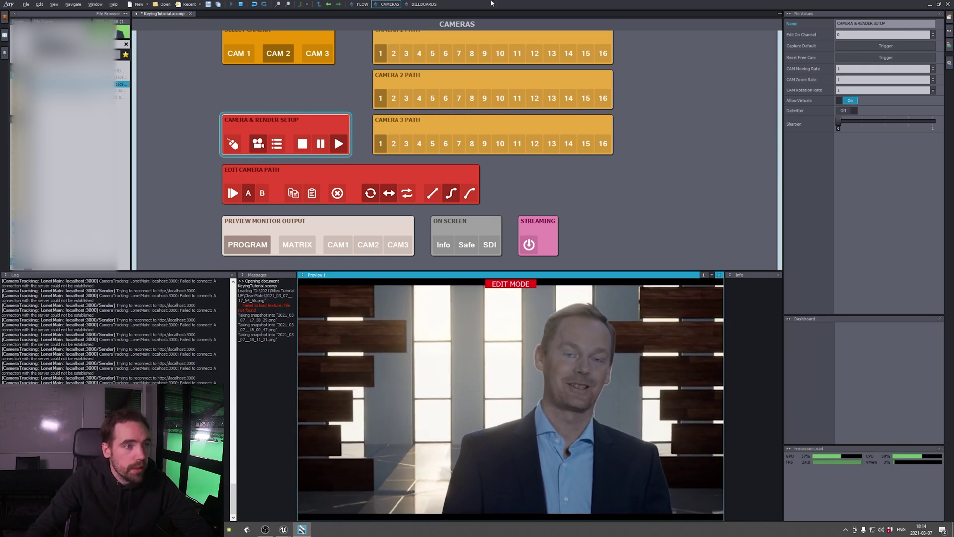
Step: Scale Billboard 2 to 0.74 and set its position to 2, 0.71, 0.04
click(424, 5)
click(641, 97)
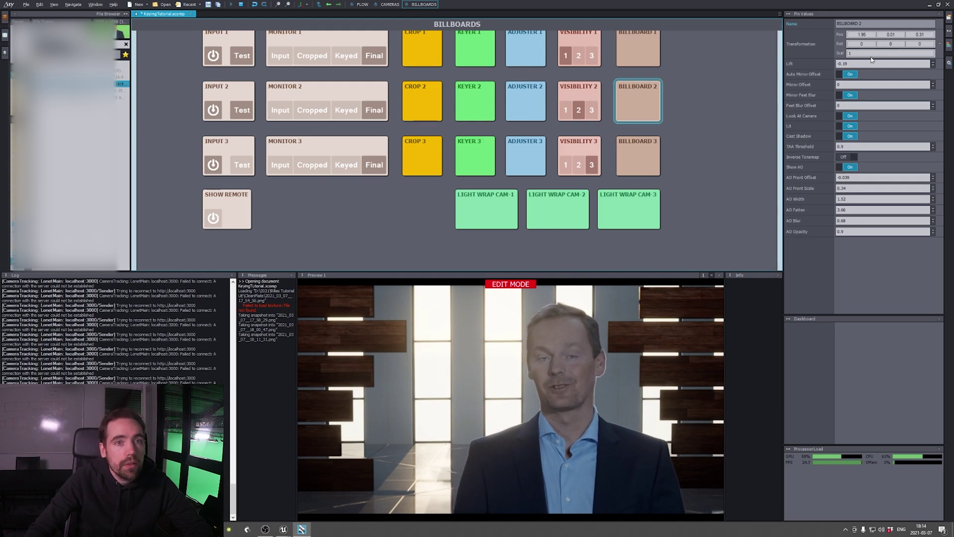
drag(872, 58, 898, 35)
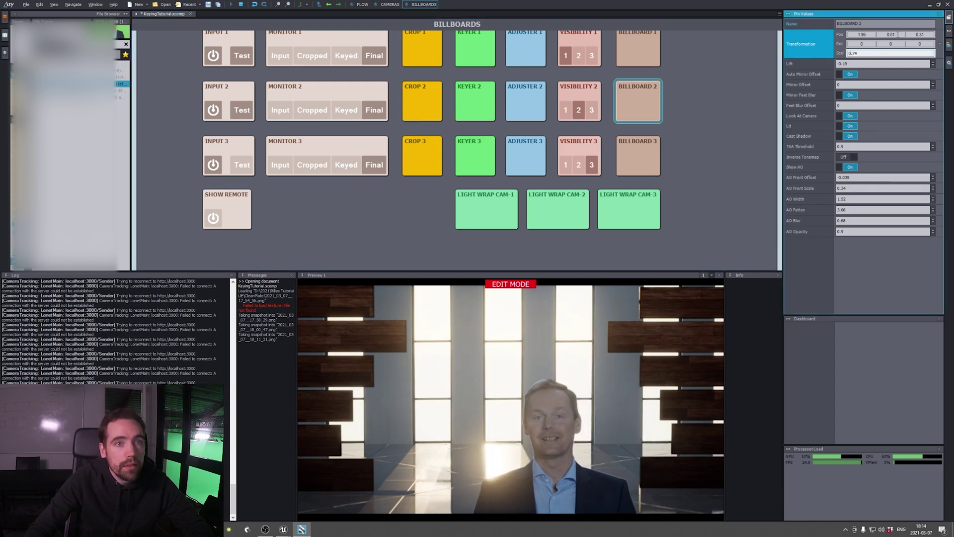
click(894, 35)
text(0.7)
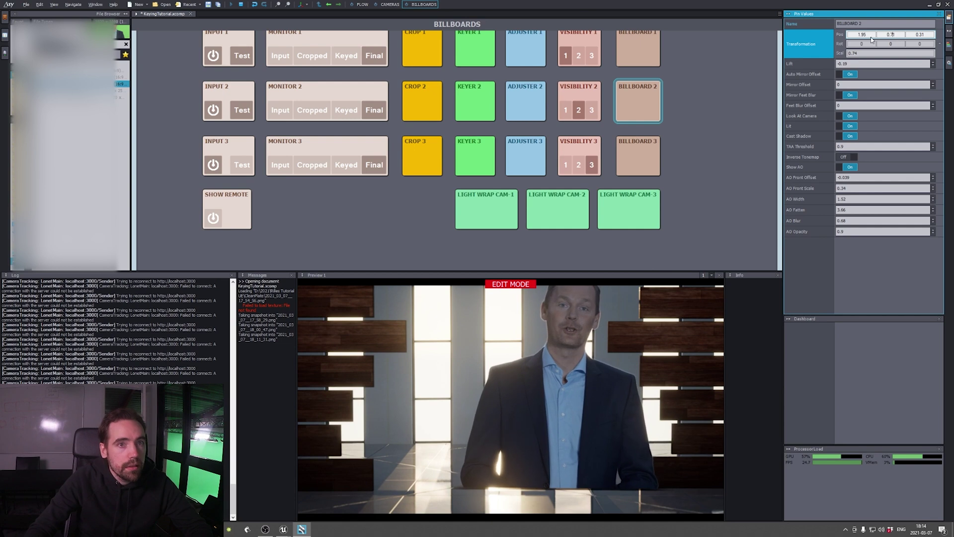
text(1)
key(Tab)
text(0.05)
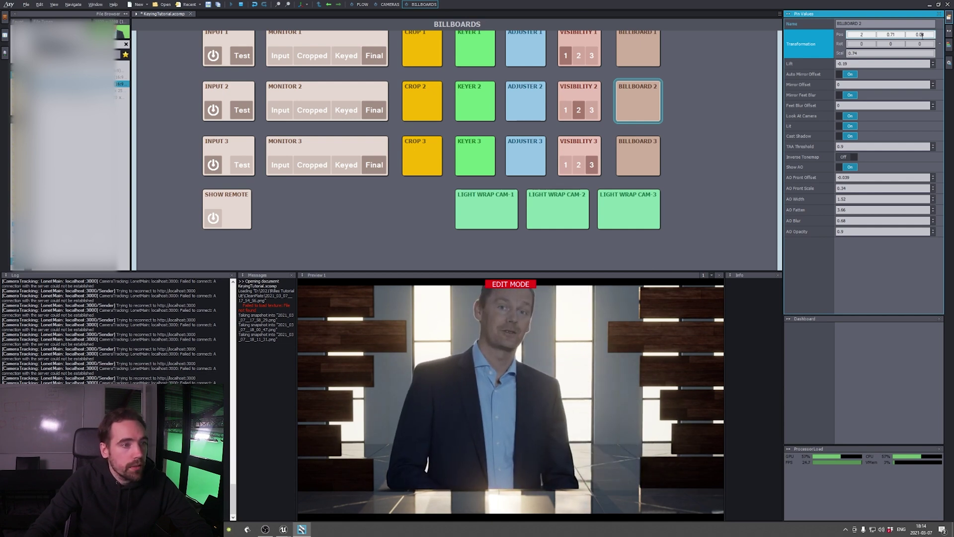
Step: Compare Billboard 2 against the blurred bright background with Lit and Inverse Tonemap toggled on and off
click(521, 385)
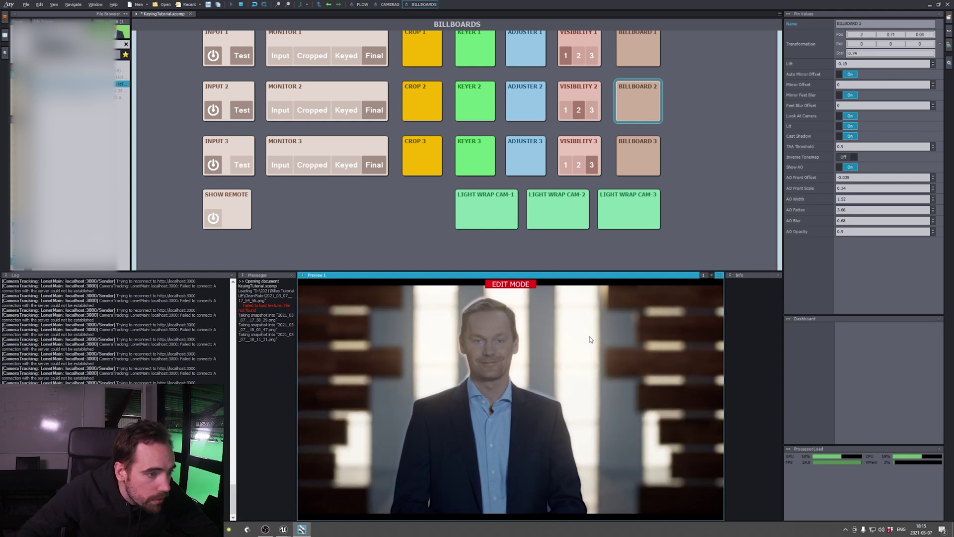
click(769, 102)
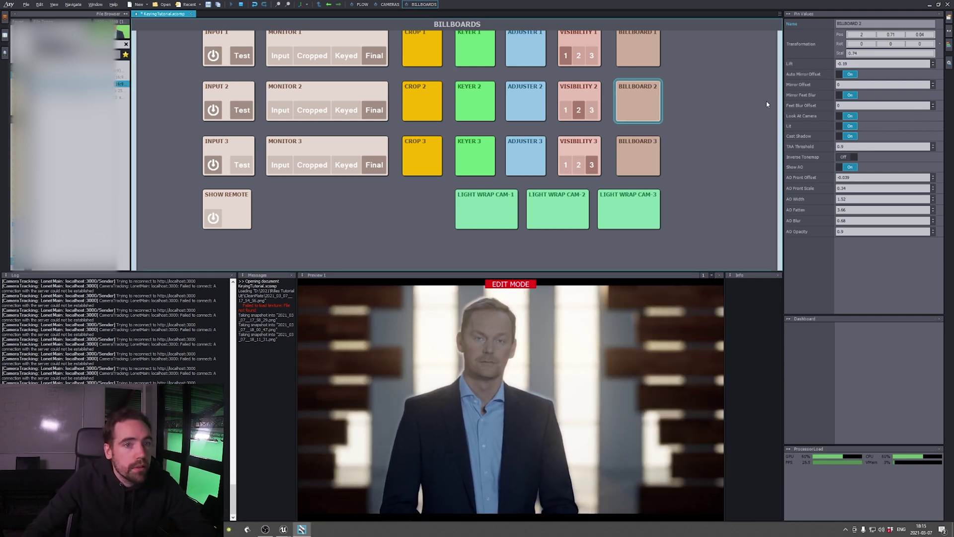
click(846, 128)
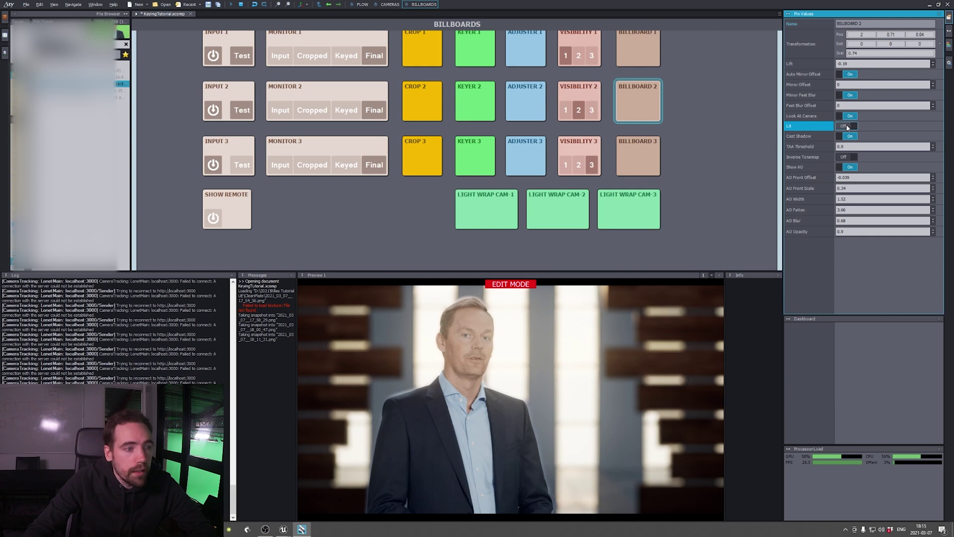
click(845, 157)
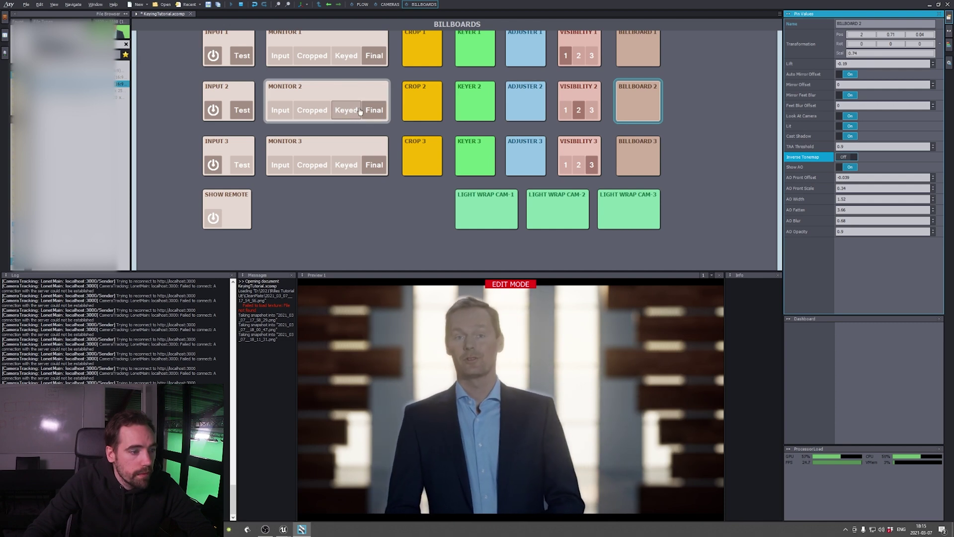
Step: Try Billboard 2 farther from and nearer to the camera, settling its position at about 2.3, 0.71, 0.07
click(657, 98)
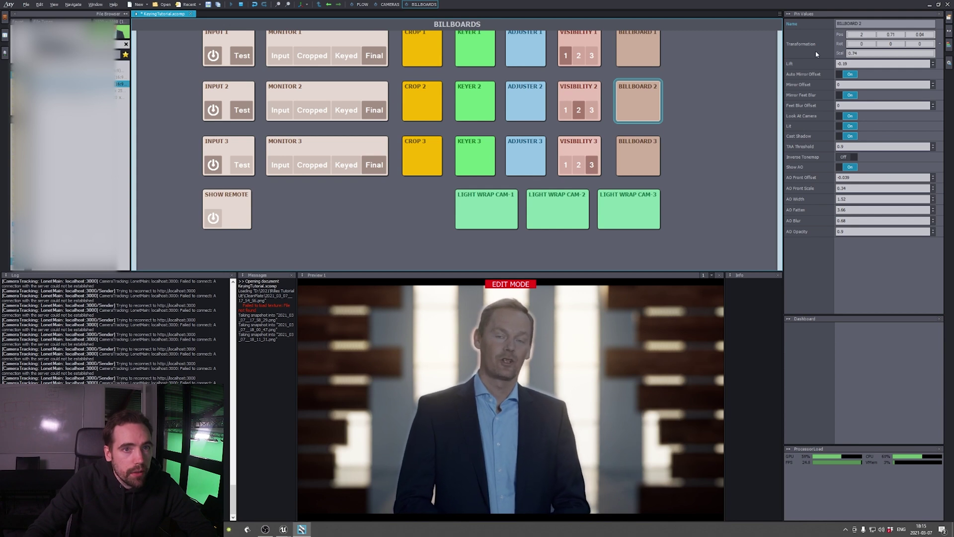
click(920, 38)
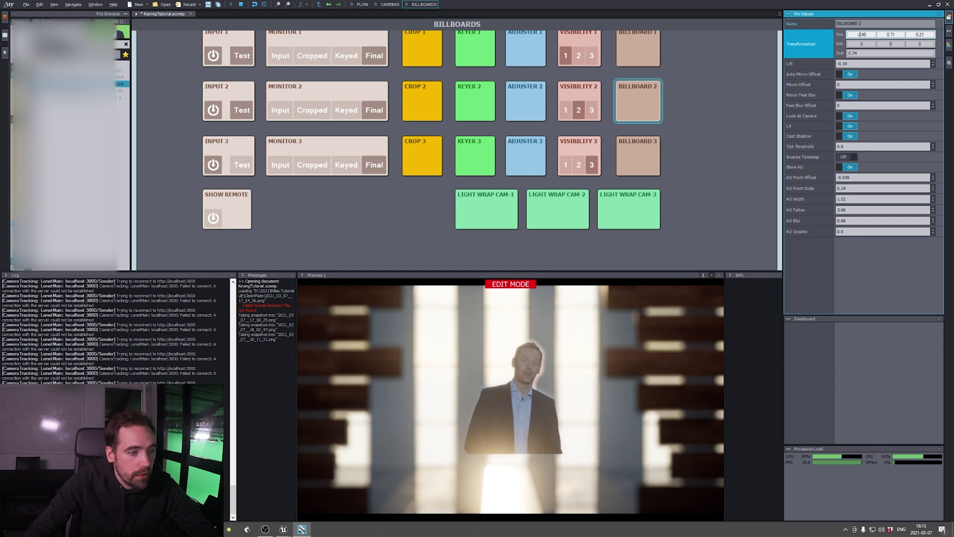
text(5.04)
key(Return)
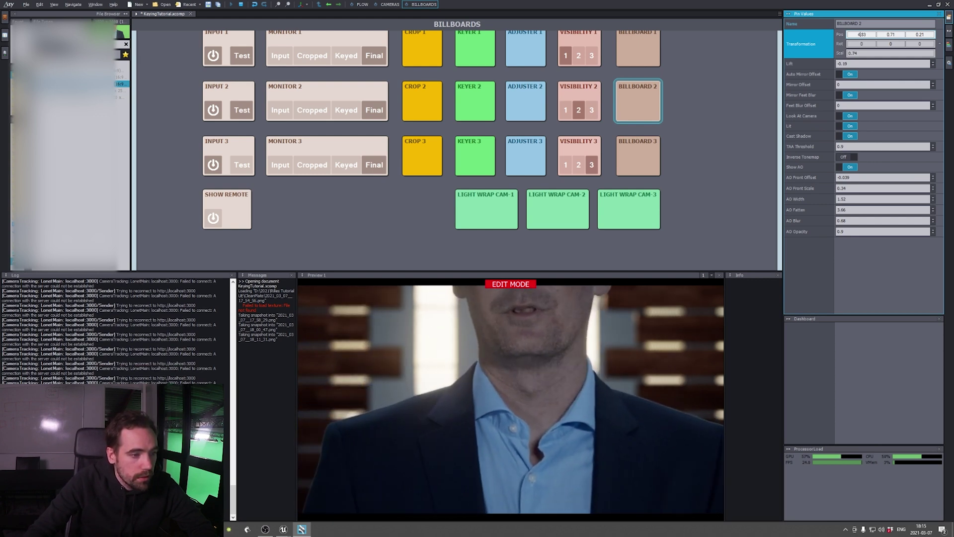
text(3.12)
key(Return)
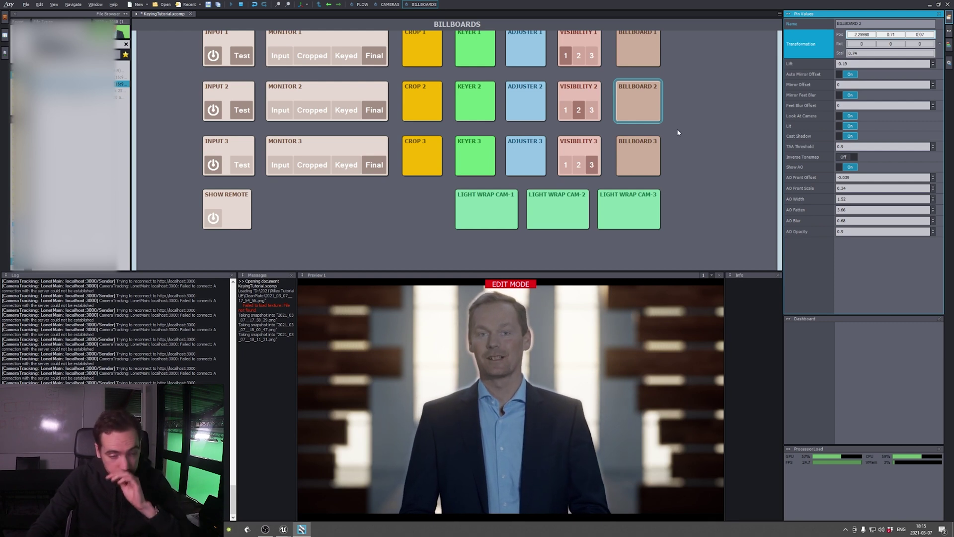
Step: Move Billboard 2 closer to the camera by setting its X position to 4.6
click(593, 329)
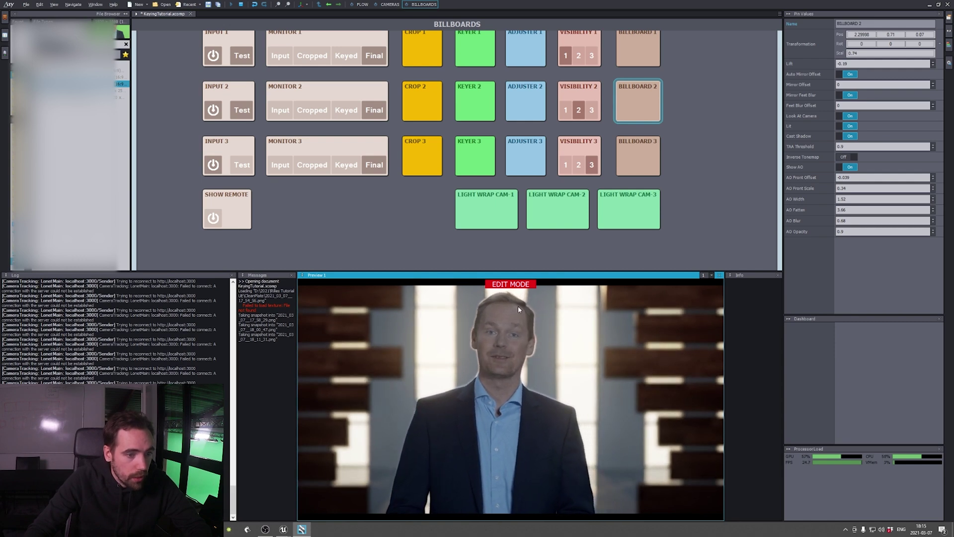
click(868, 34)
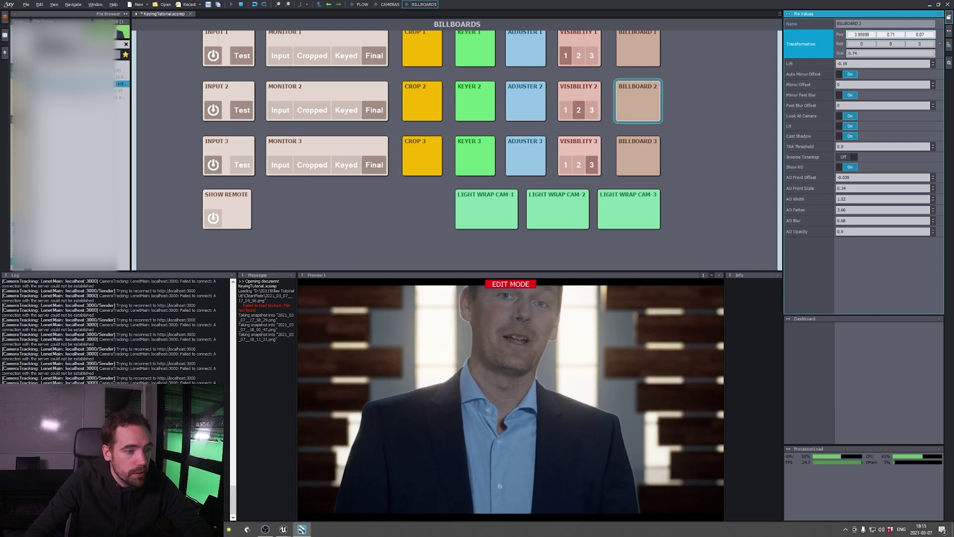
drag(868, 34, 854, 34)
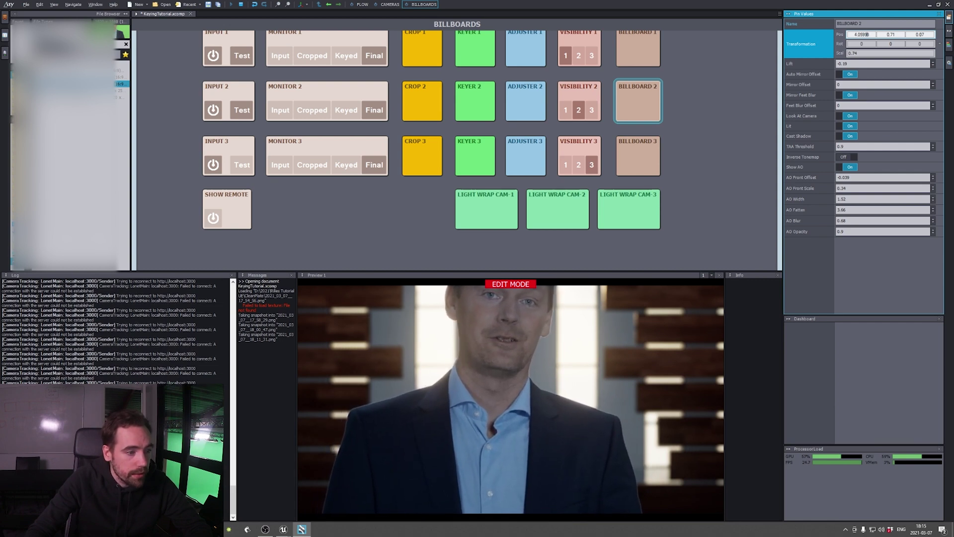
drag(867, 34, 867, 34)
double_click(861, 34)
text(4.6)
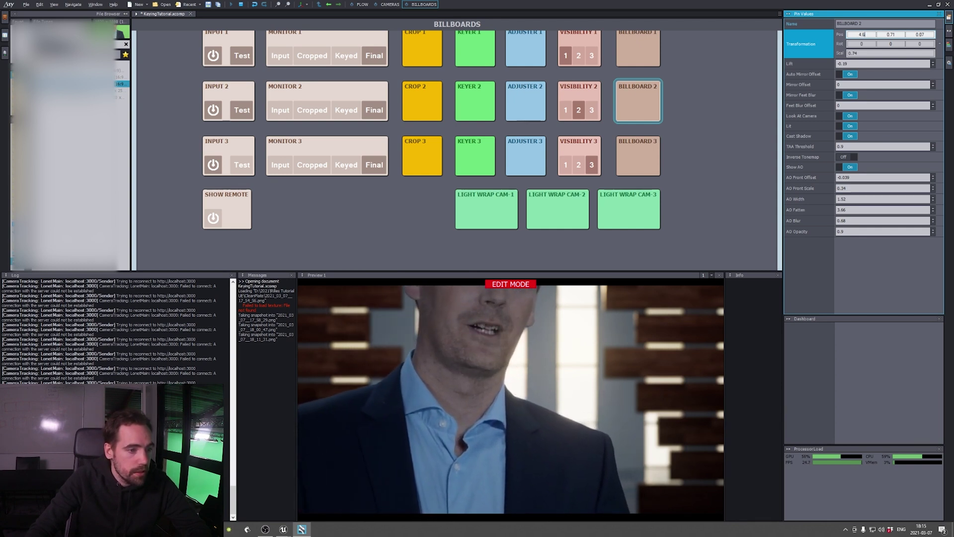
Step: Scale Billboard 2 down to 0.34 and raise its Y position to 1.14
double_click(854, 53)
text(0.4)
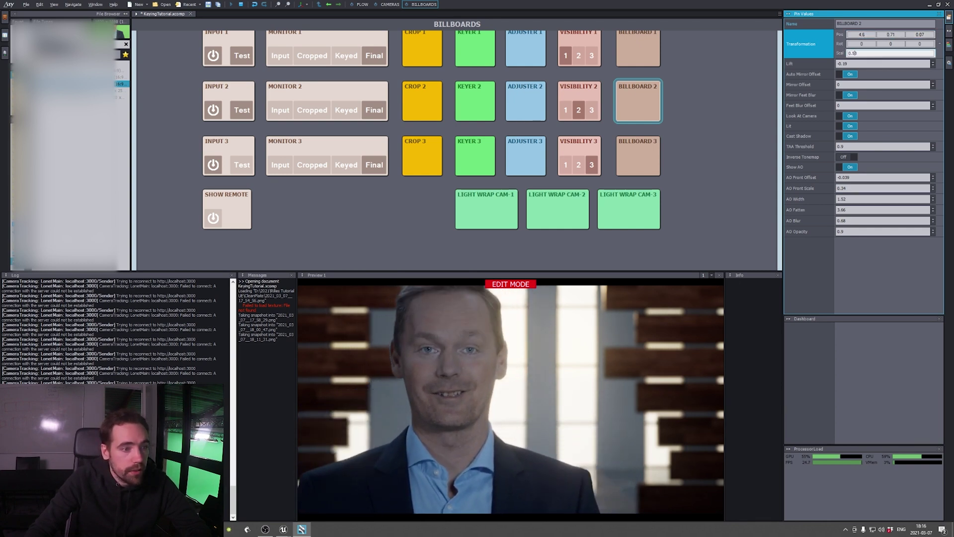
key(BackSpace)
text(3)
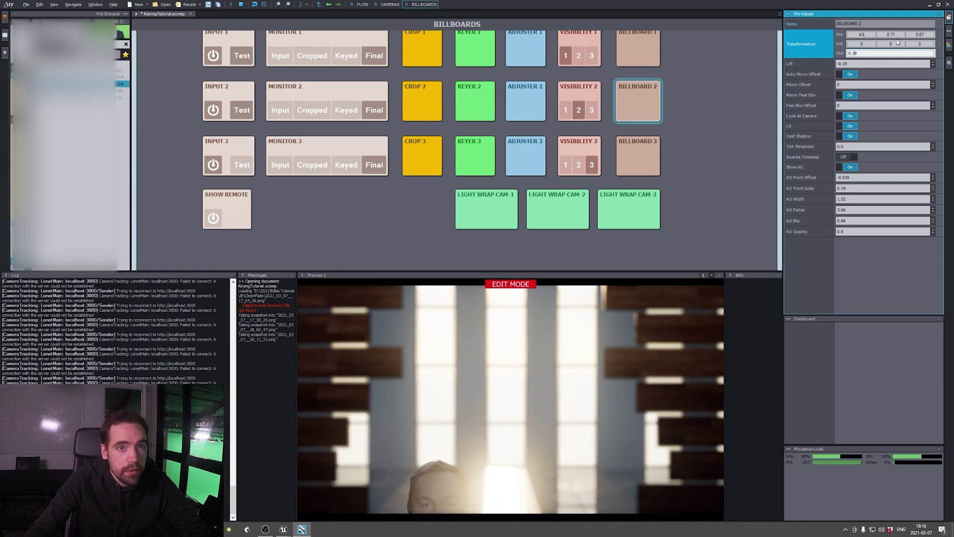
double_click(891, 34)
text(1.14)
key(Return)
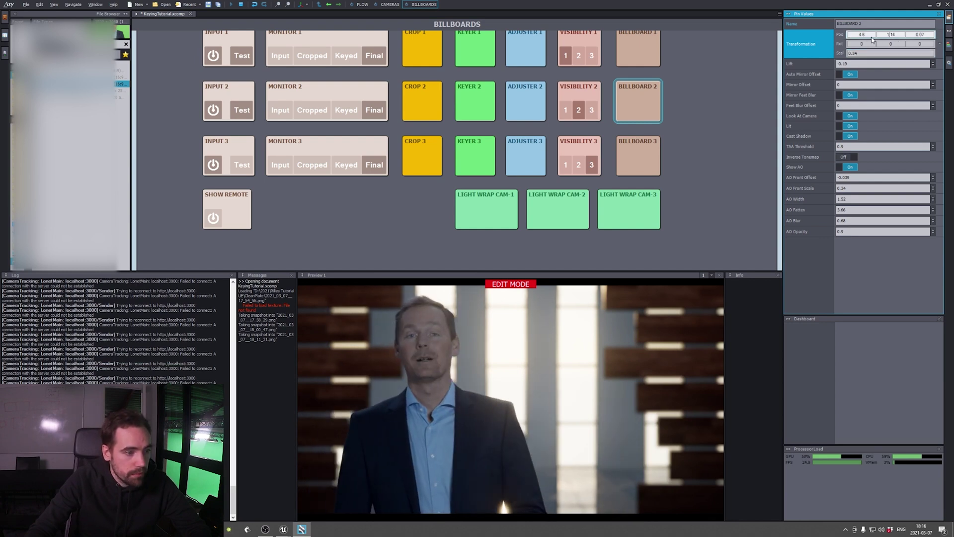
Step: Fine-tune Billboard 2's placement with an X position of 4.58 and a Z position of 0.31
double_click(864, 34)
text(4.58)
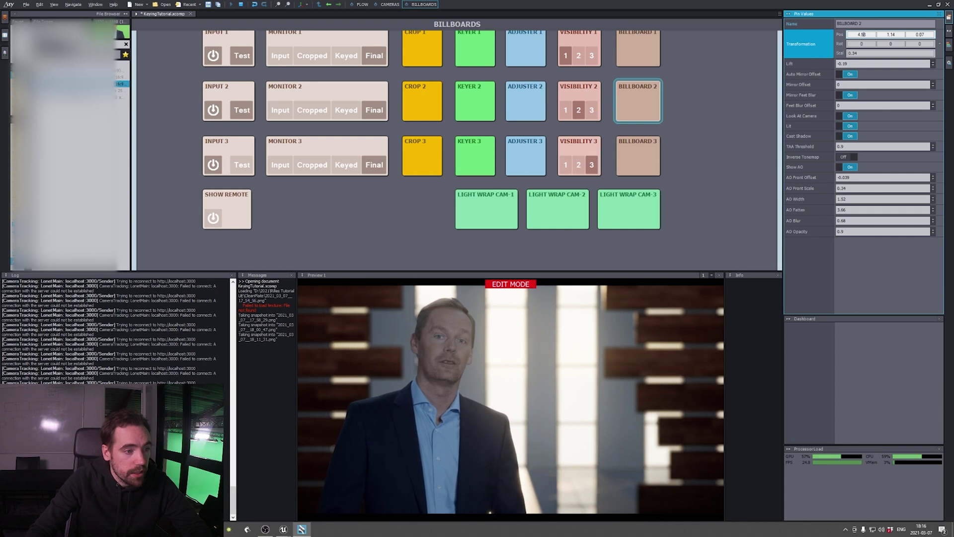
double_click(922, 34)
text(0.22)
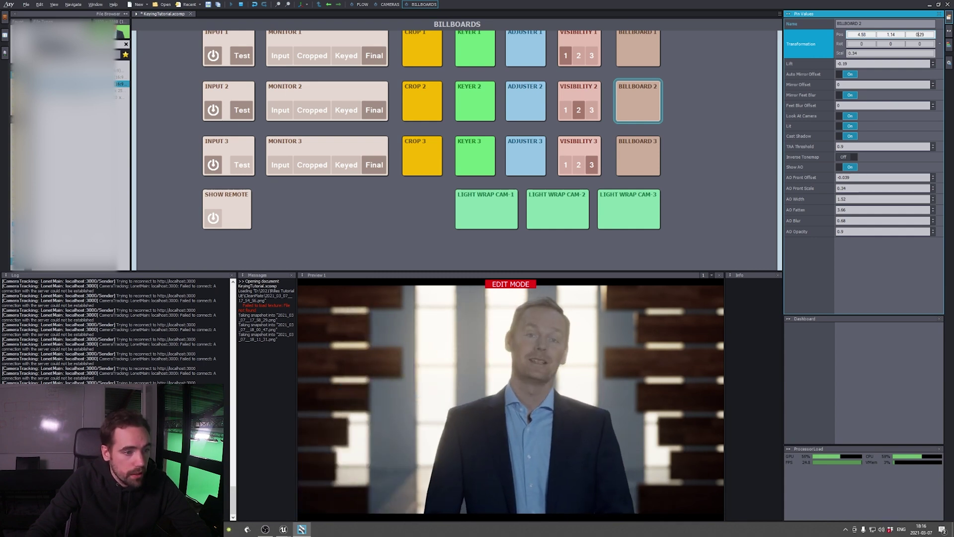
key(BackSpace)
key(BackSpace)
text(31)
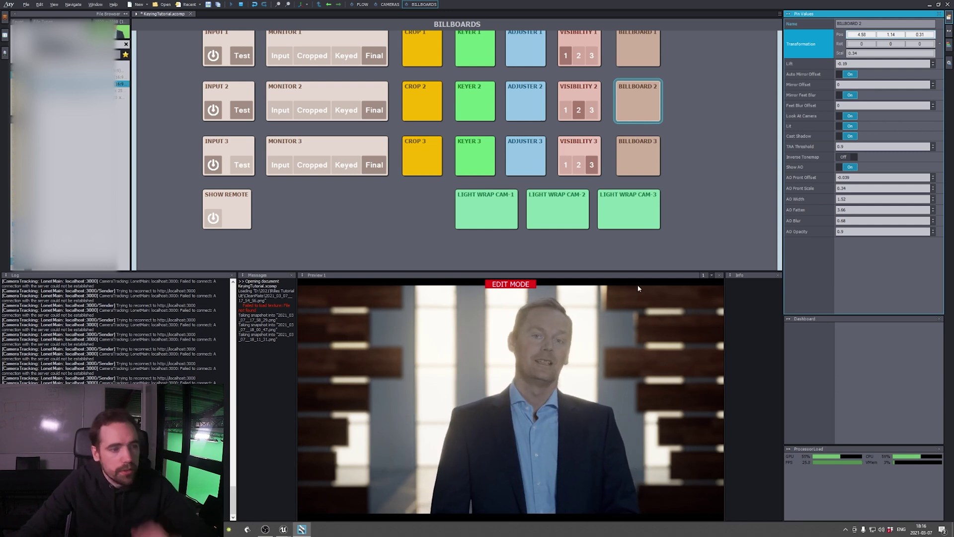
Step: Turn off Allow Virtuals in the Camera & Render Setup
click(387, 4)
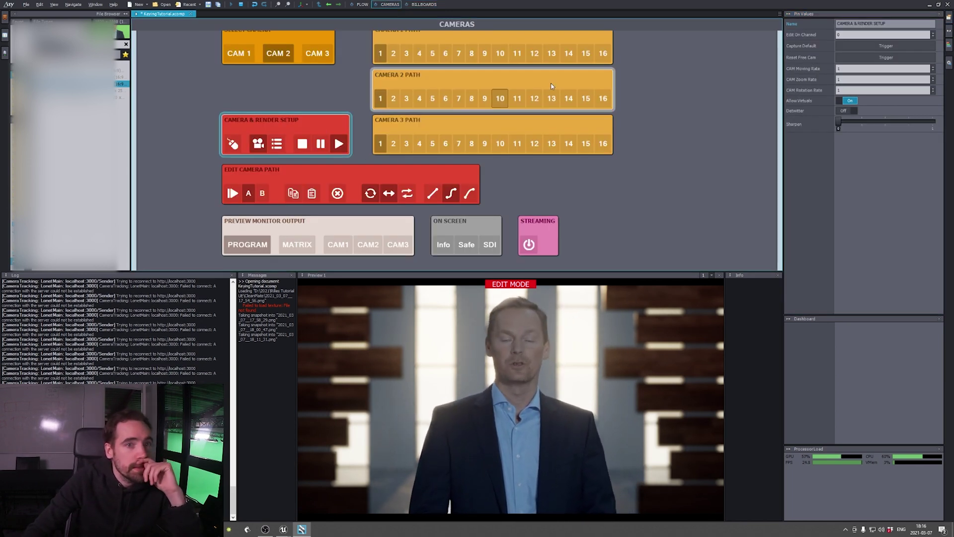
click(850, 101)
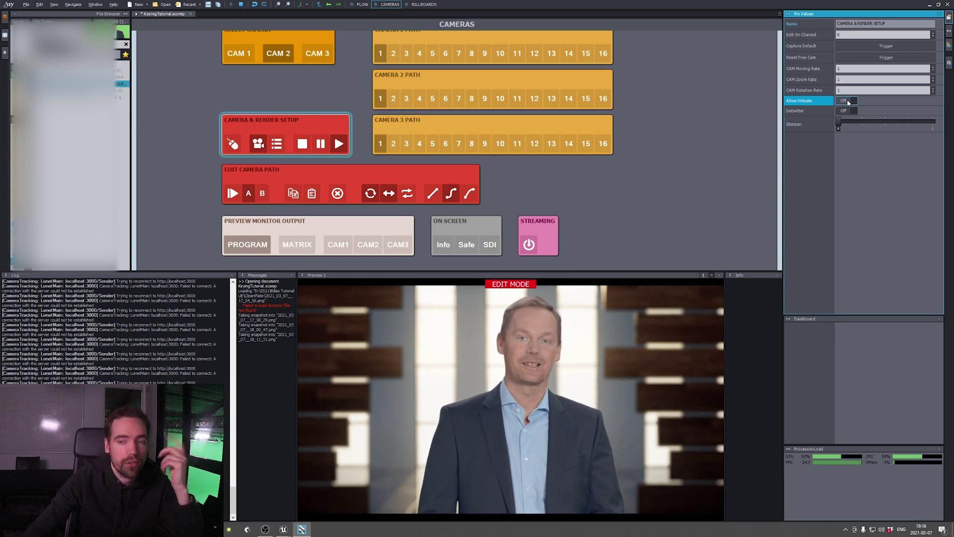
click(847, 100)
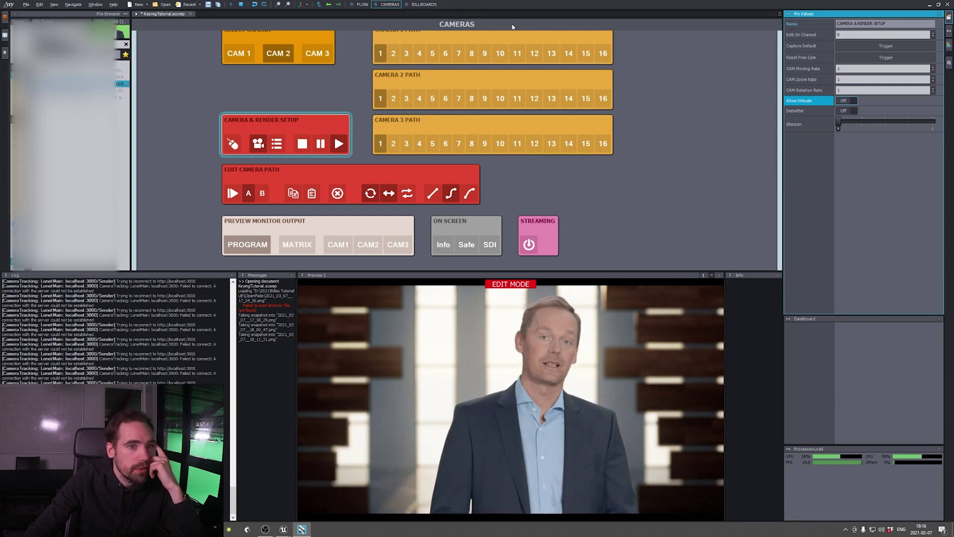
Step: Activate the light wrap for camera 2 and increase its depth to 0.74
click(424, 4)
click(587, 202)
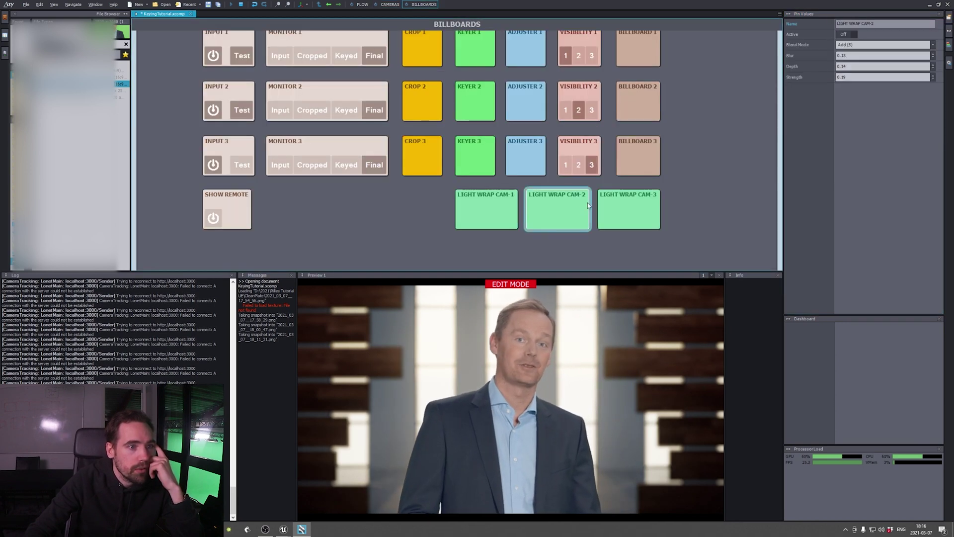
click(851, 35)
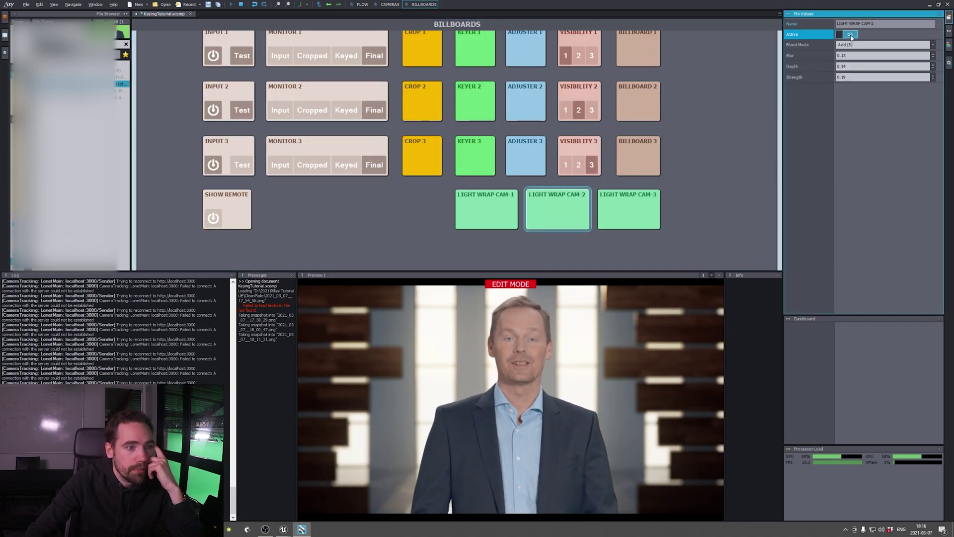
click(853, 67)
key(BackSpace)
text(9)
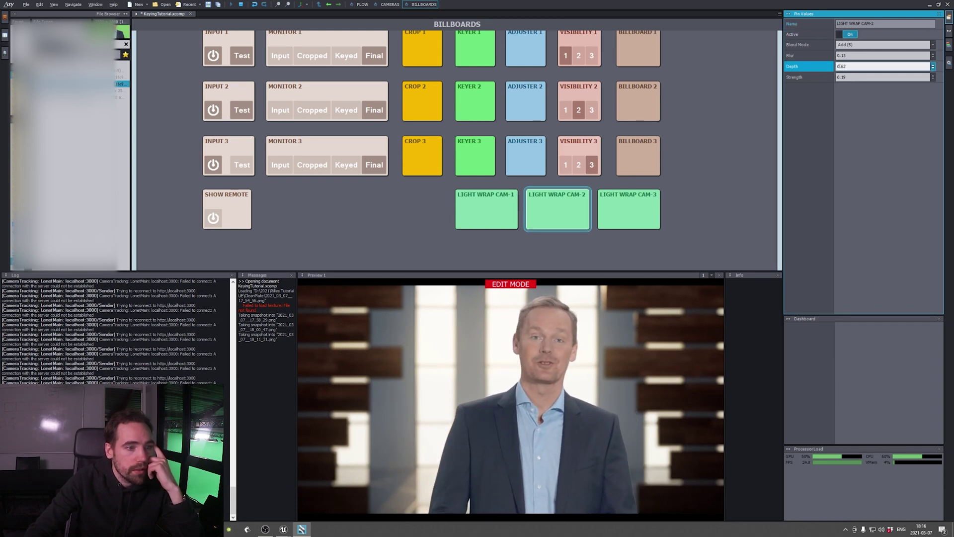
Step: Set the camera 2 light wrap's strength to 0.51 and its blend mode to Soft Light
click(850, 78)
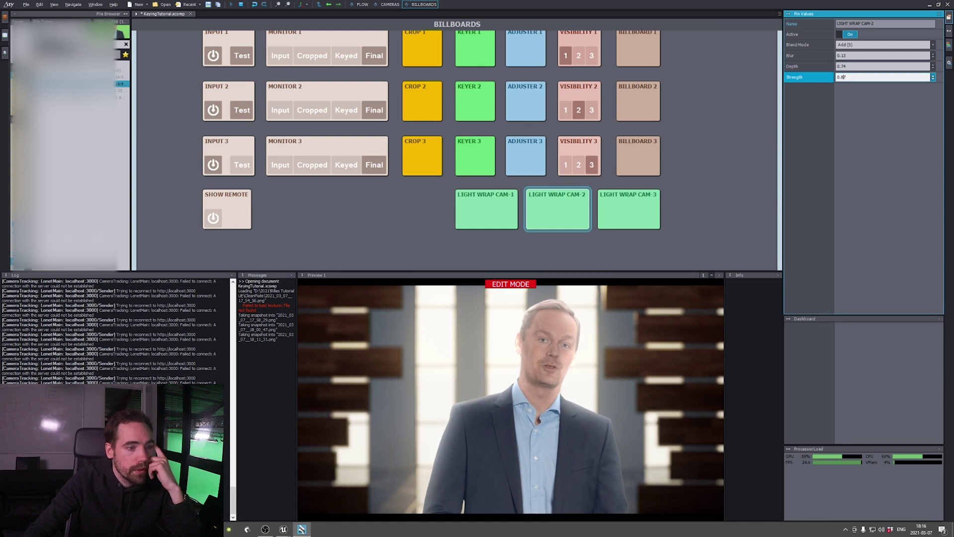
key(BackSpace)
text(5)
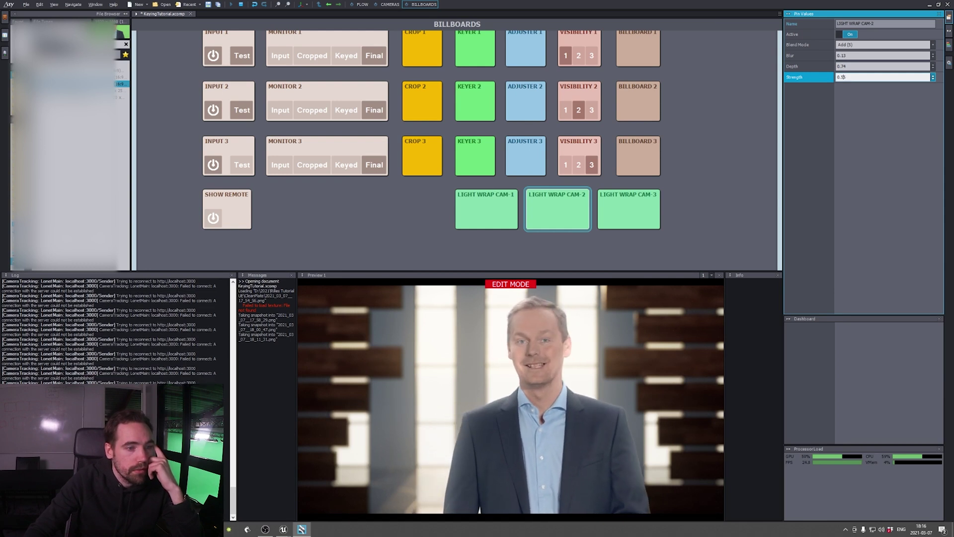
click(932, 44)
click(865, 156)
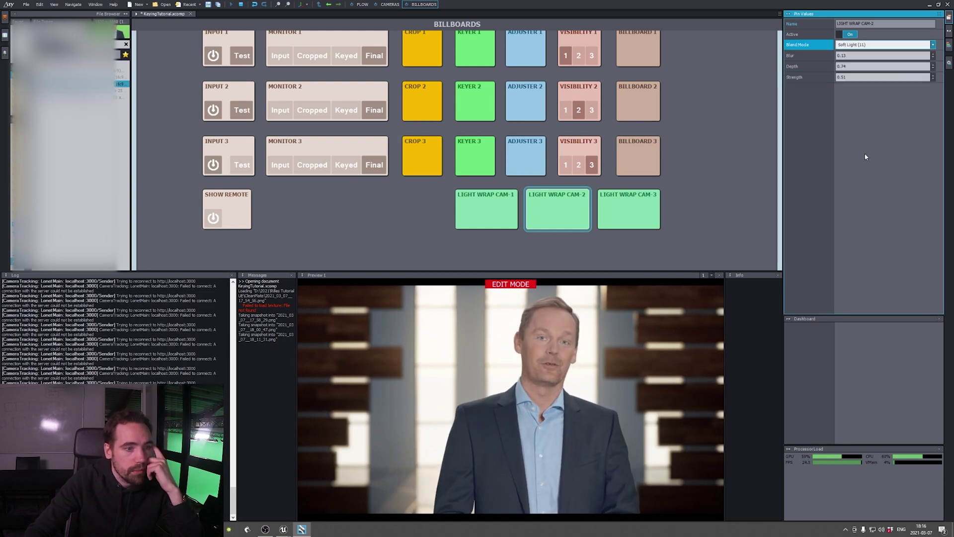
Step: Lower the brightness of Adjuster 3 to about 0.38
click(526, 156)
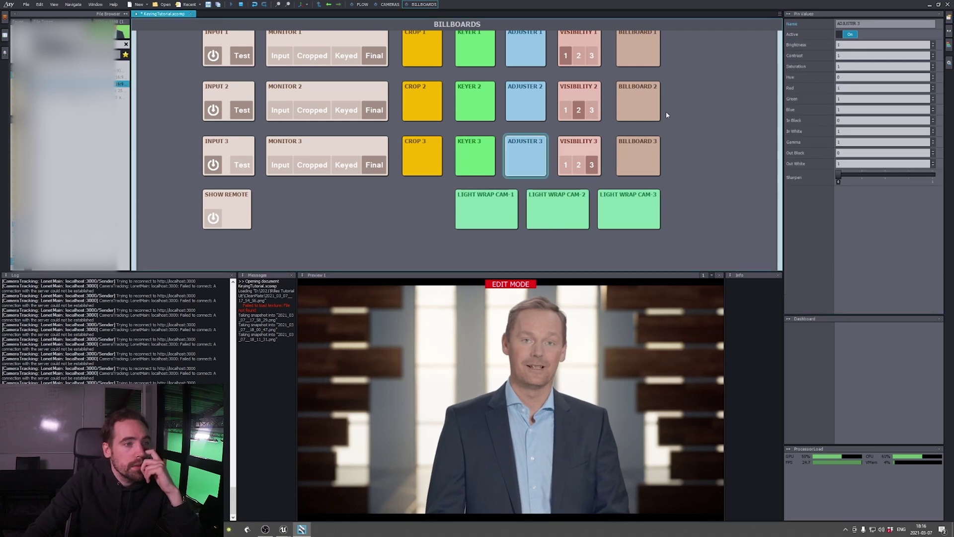
click(857, 45)
text(0.56)
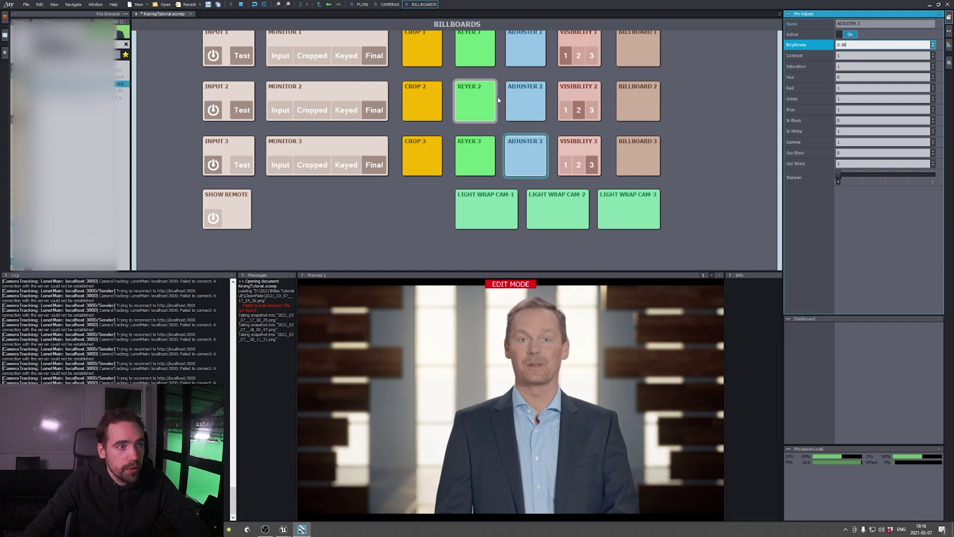
Step: Darken Input 2 in Adjuster 2 with a brightness of 0.75 and set its gamma to 1.16
click(524, 102)
click(850, 45)
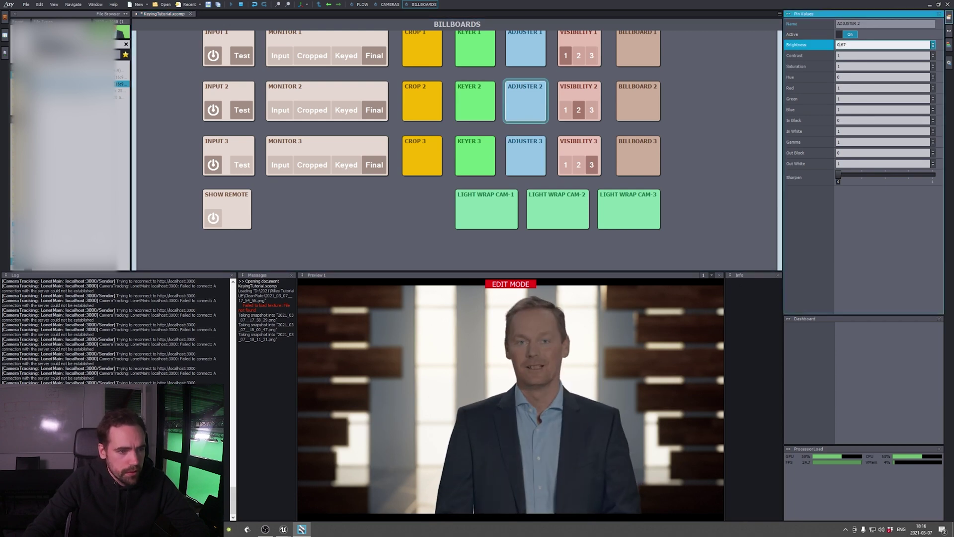
click(852, 143)
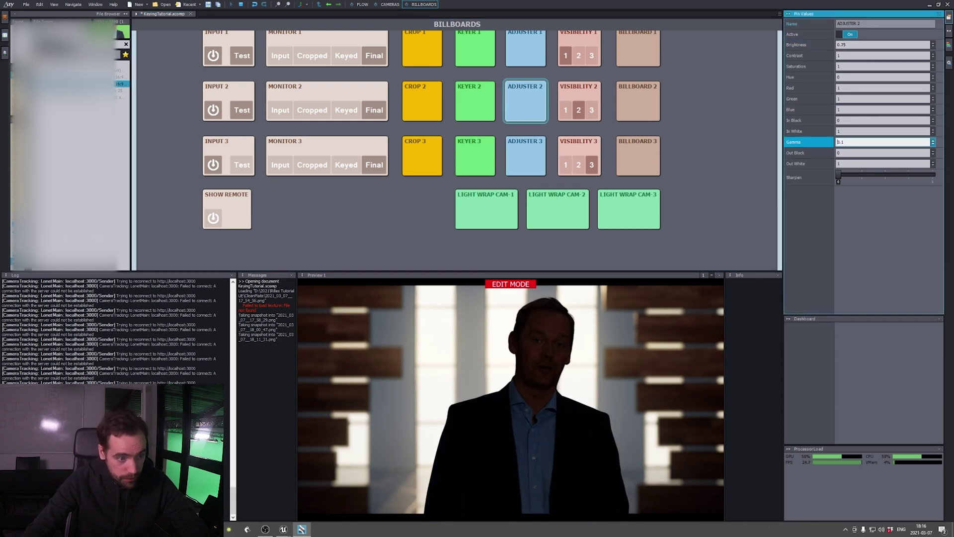
text(.16)
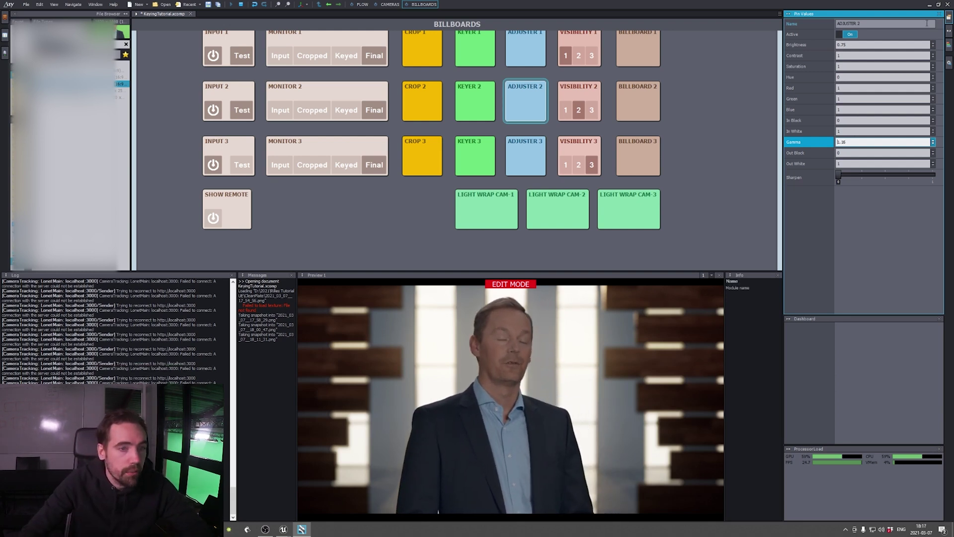
Step: Raise Adjuster 2's brightness to 0.86 to match the presenter to the background
click(852, 154)
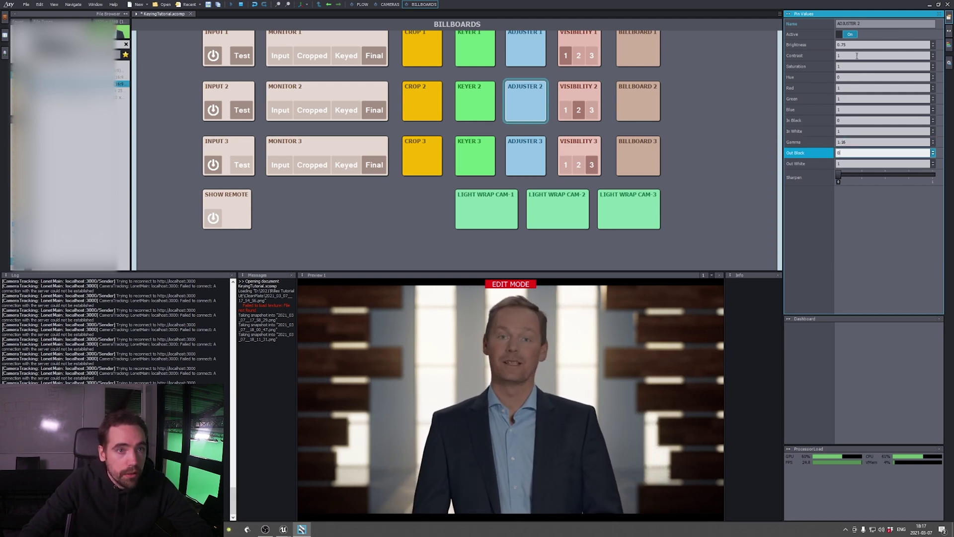
click(875, 44)
text(0.8)
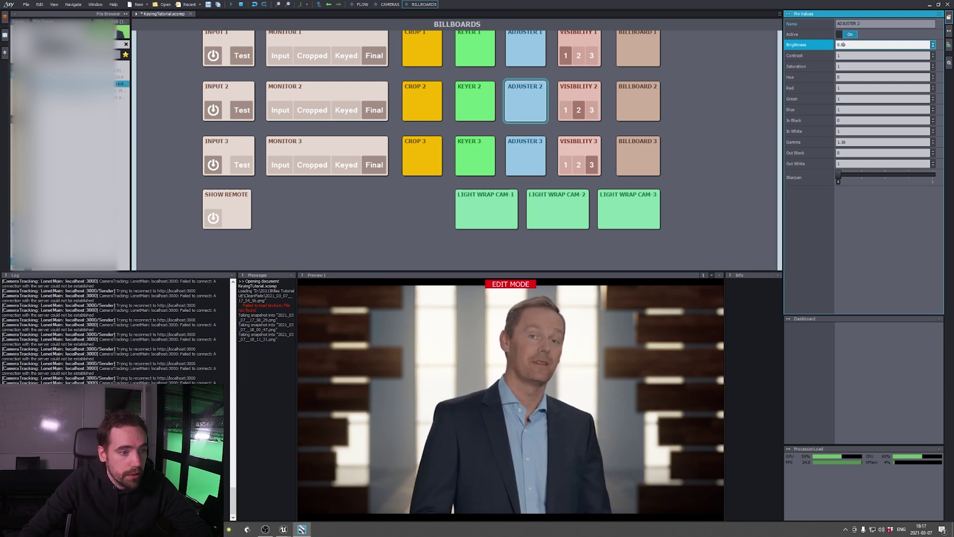
text(6)
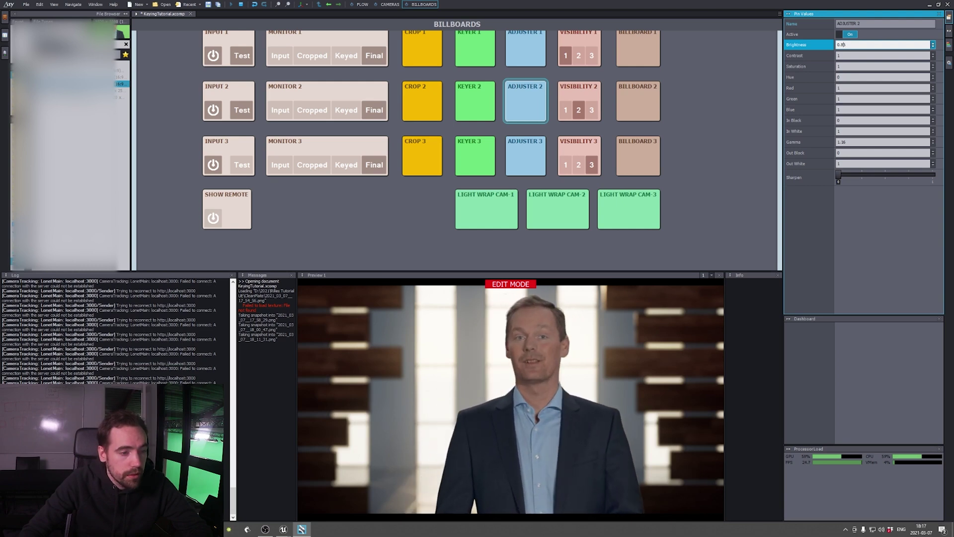
click(581, 325)
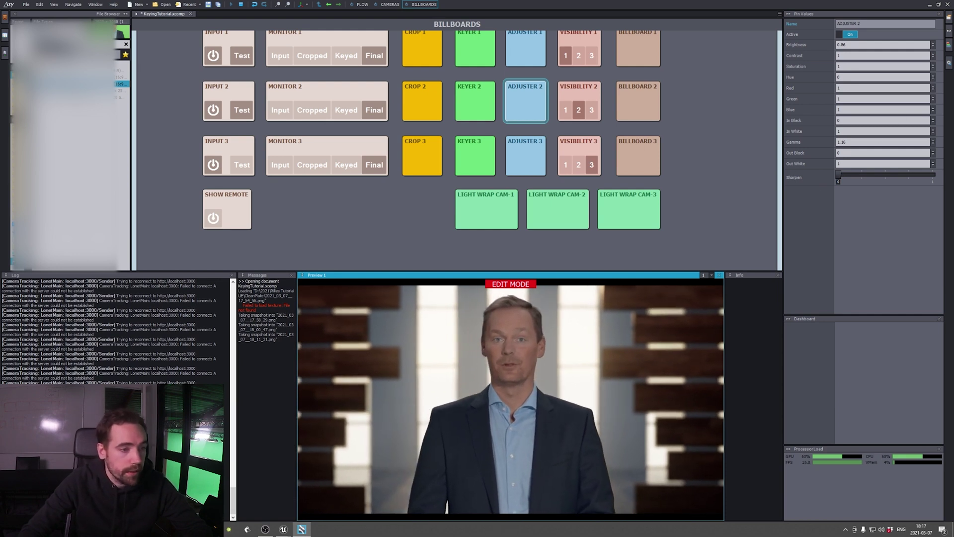
Step: Check the adjusted presenter in the Camera 1 wide shot and return to Camera 2
click(385, 5)
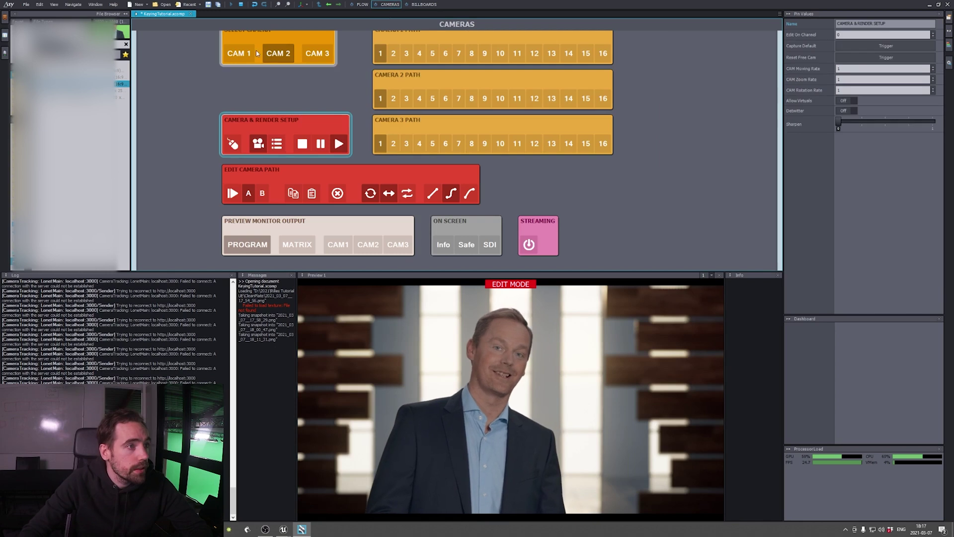
click(238, 53)
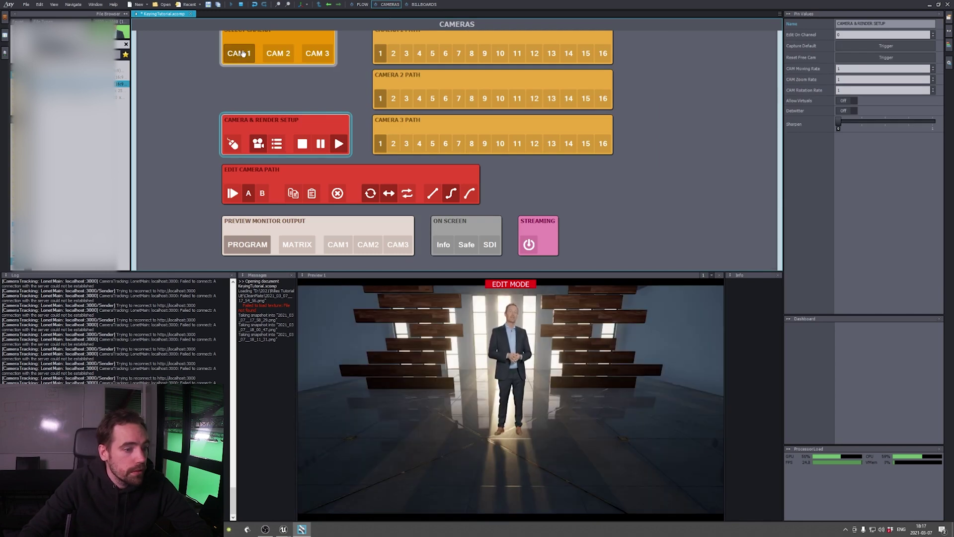
click(278, 53)
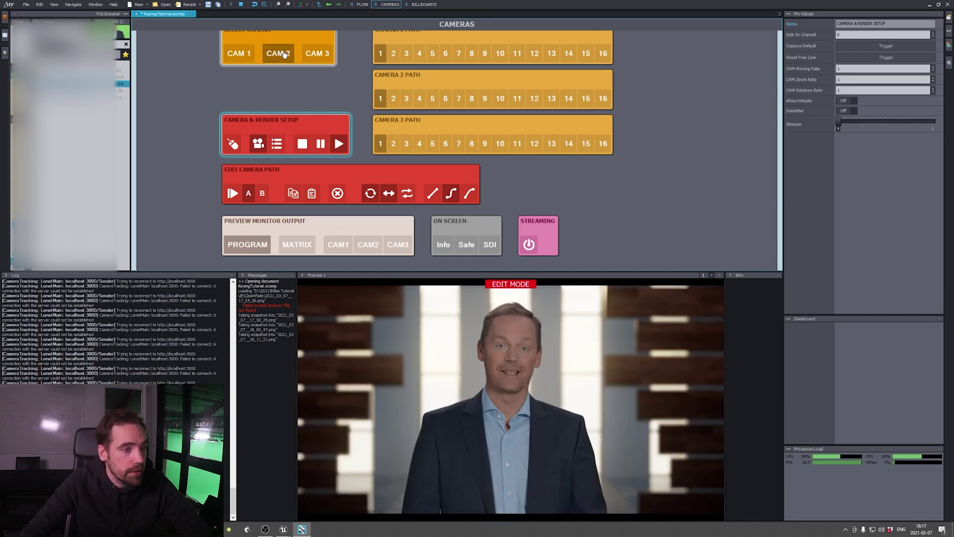
Step: Turn off Adjuster 2 and open the Billboard 2 settings to check its Lit option
click(425, 4)
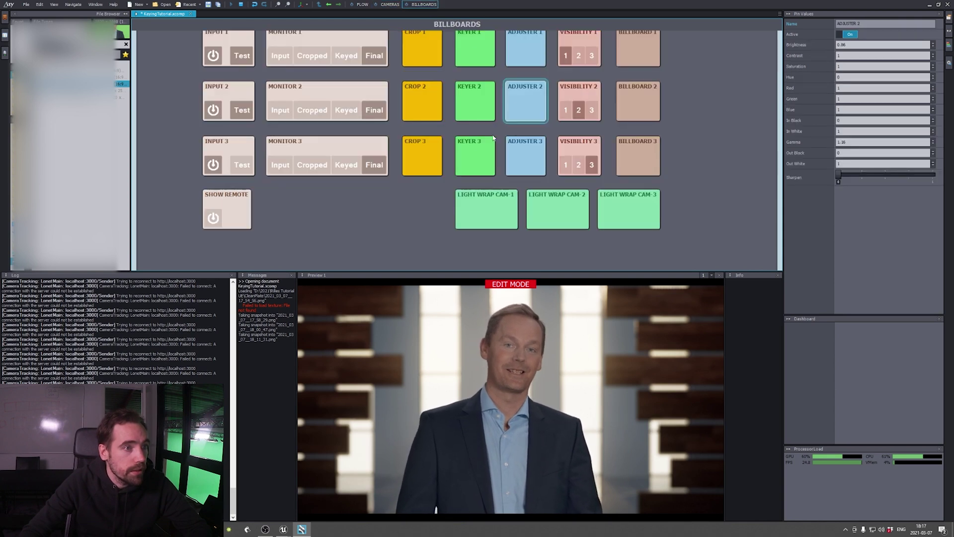
click(854, 34)
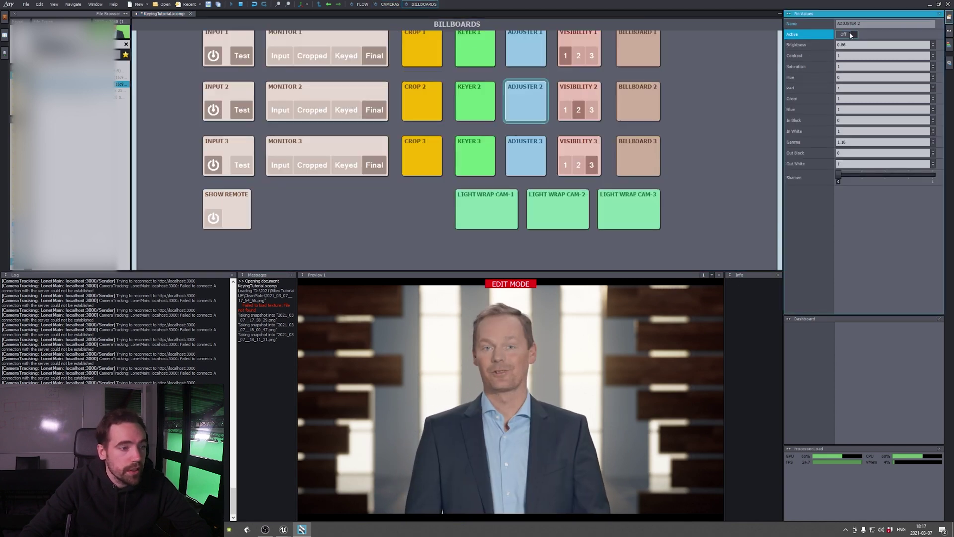
click(638, 101)
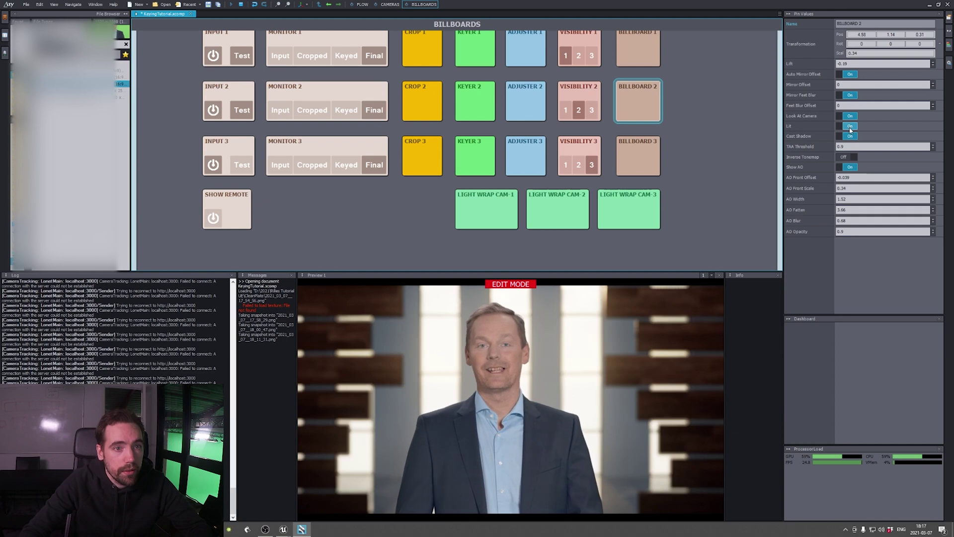
Step: Turn on Allow Virtuals in the camera and render setup
click(389, 4)
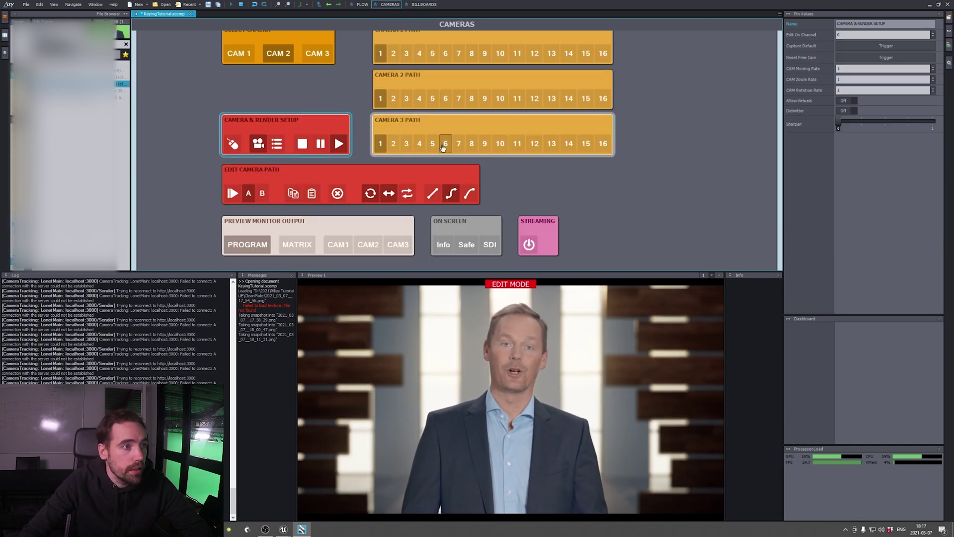
click(286, 122)
click(837, 103)
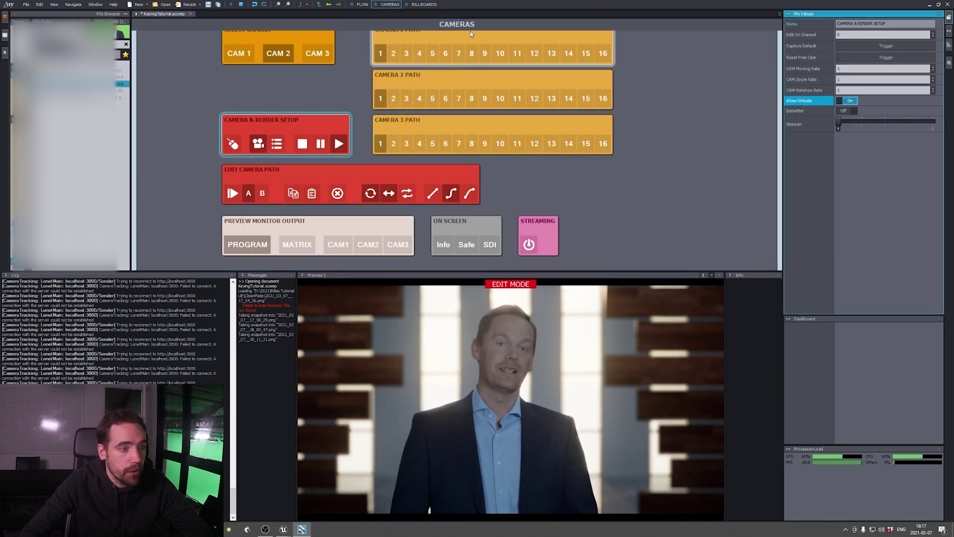
Step: Reframe the start and end positions of Camera 1's path as wide shots of the studio and play the move
click(424, 4)
click(389, 4)
click(239, 55)
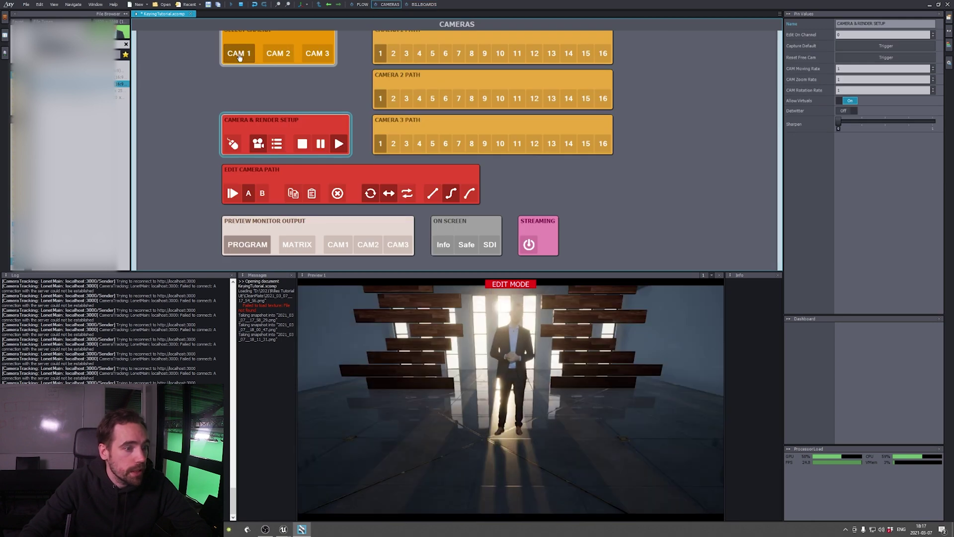
click(522, 384)
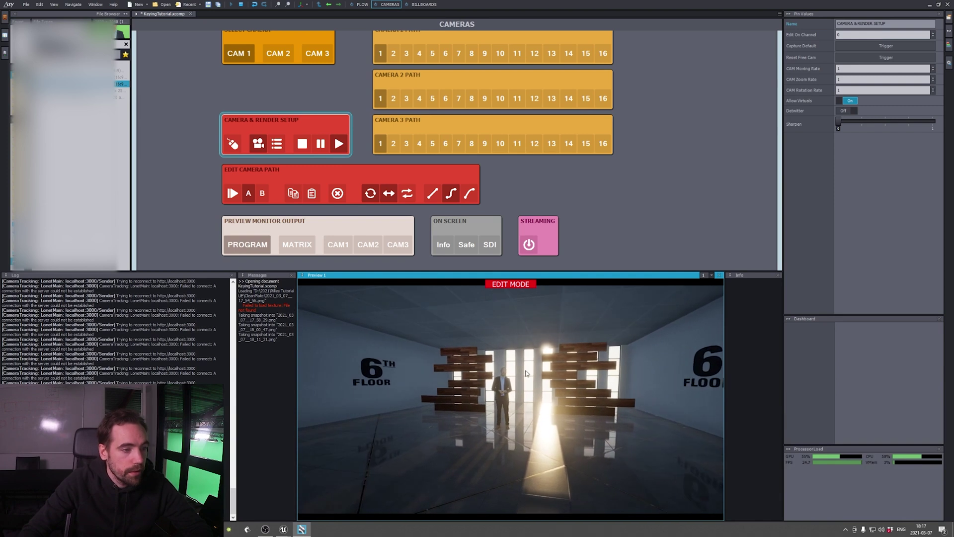
click(267, 201)
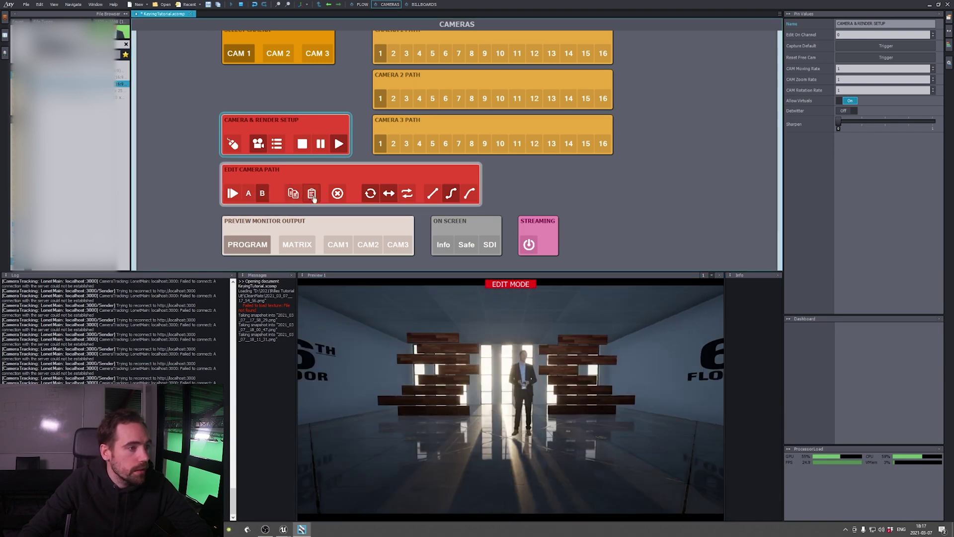
click(544, 405)
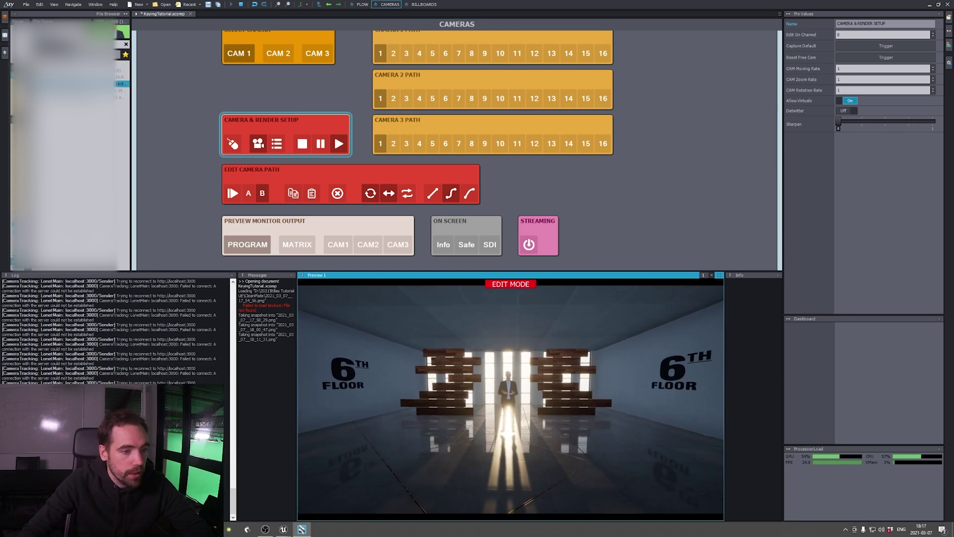
click(286, 131)
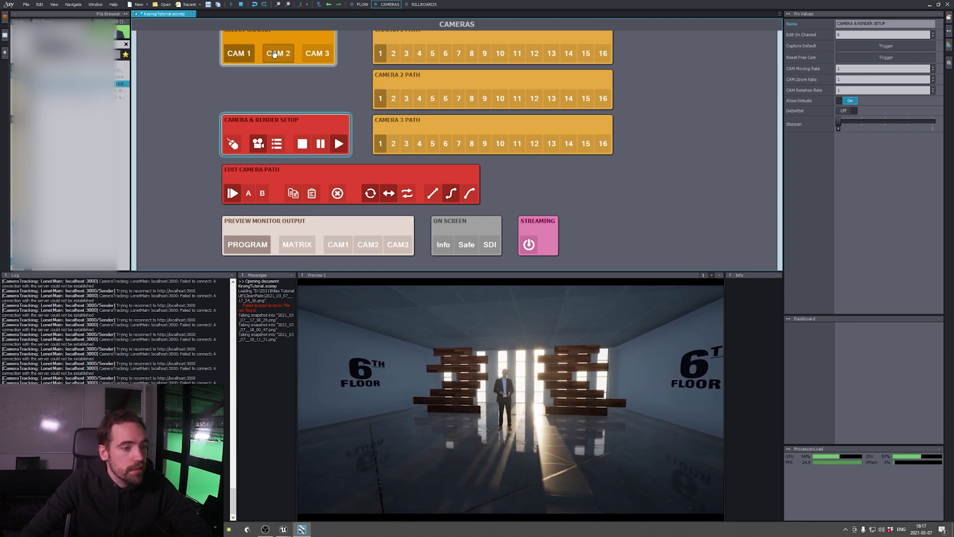
Step: Copy Camera 2's path position A to position B and shift the B view slightly for a subtle move
click(274, 54)
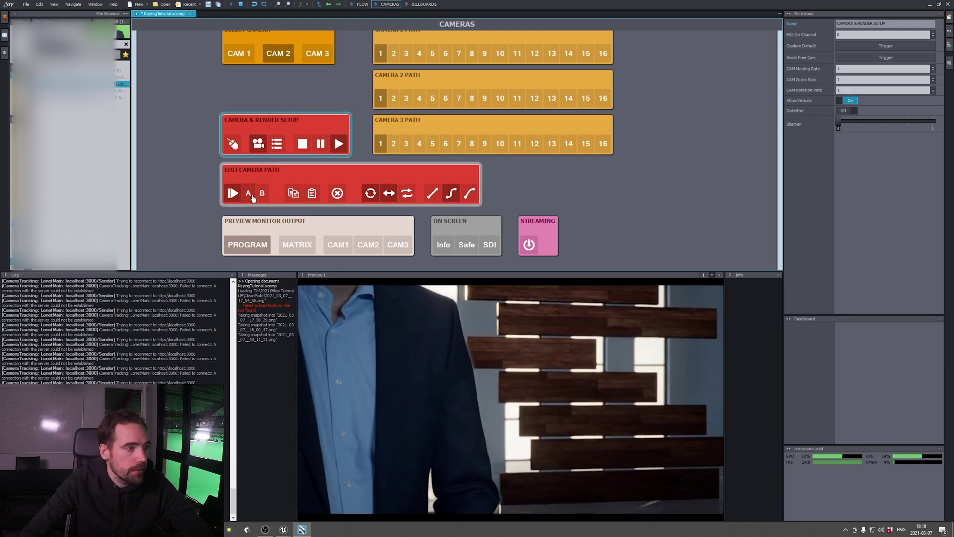
click(249, 193)
click(289, 196)
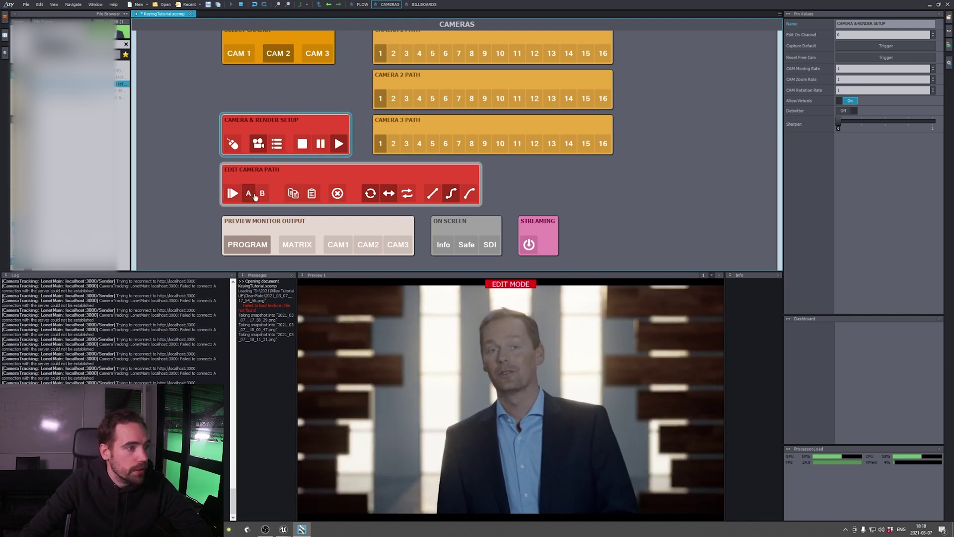
click(262, 193)
click(312, 193)
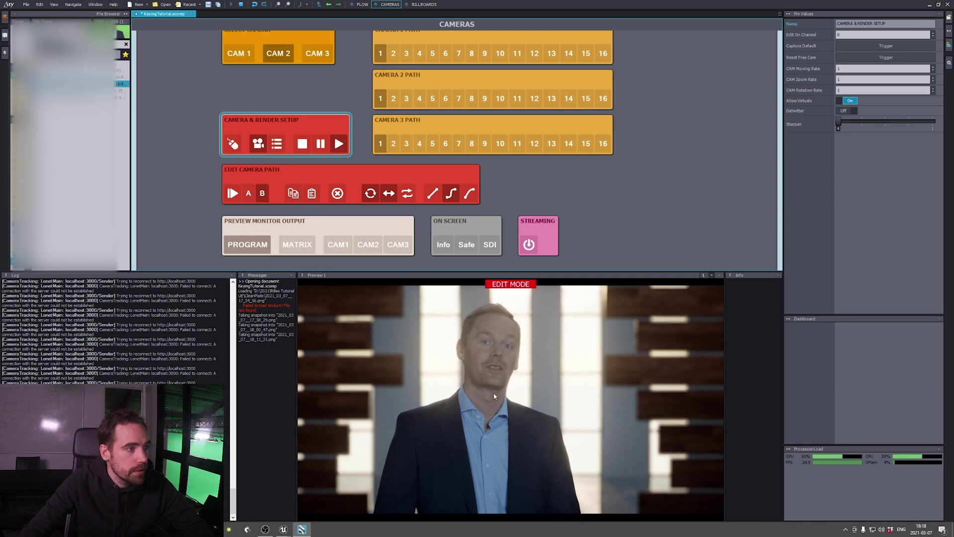
click(461, 510)
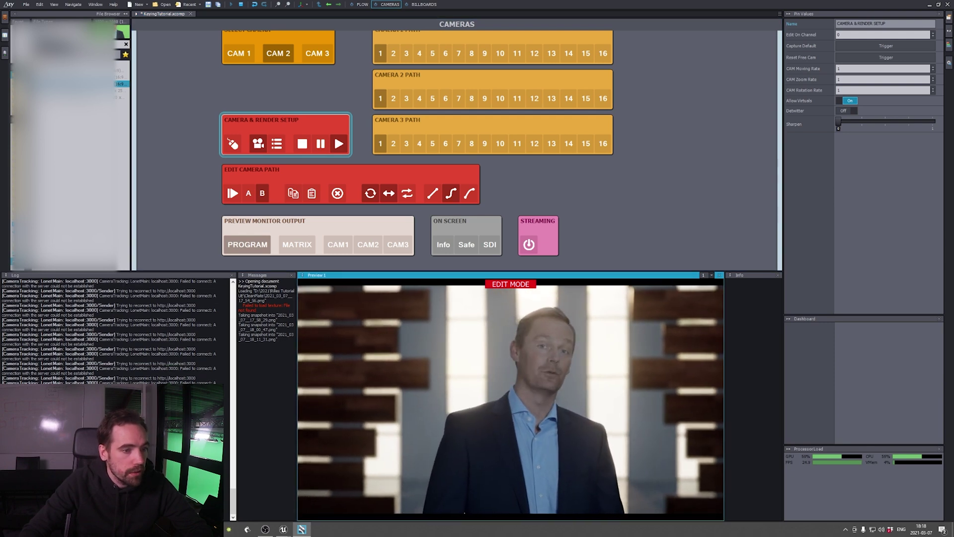
Step: Open the Camera 2 path speed settings, then compare the Camera 1 wide move with the Camera 2 close-up
click(413, 79)
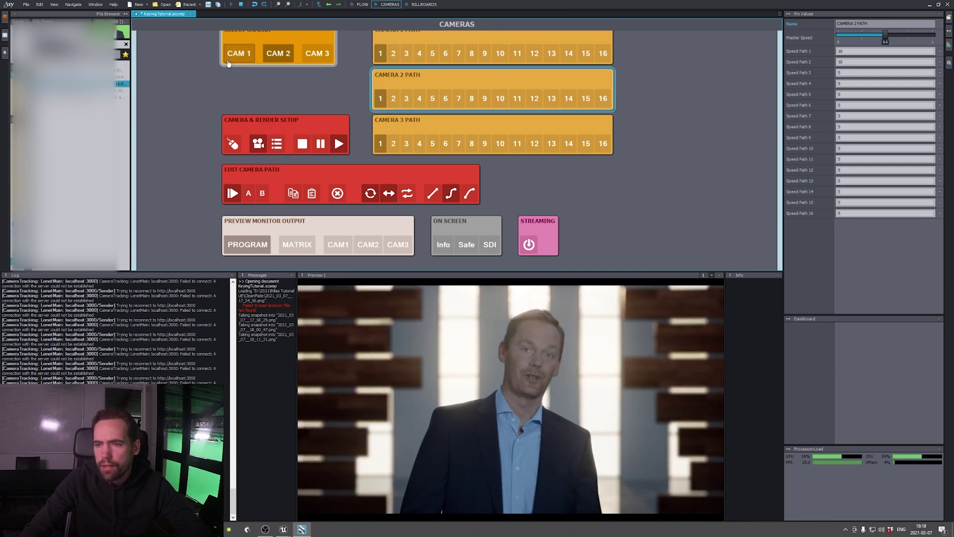
click(233, 60)
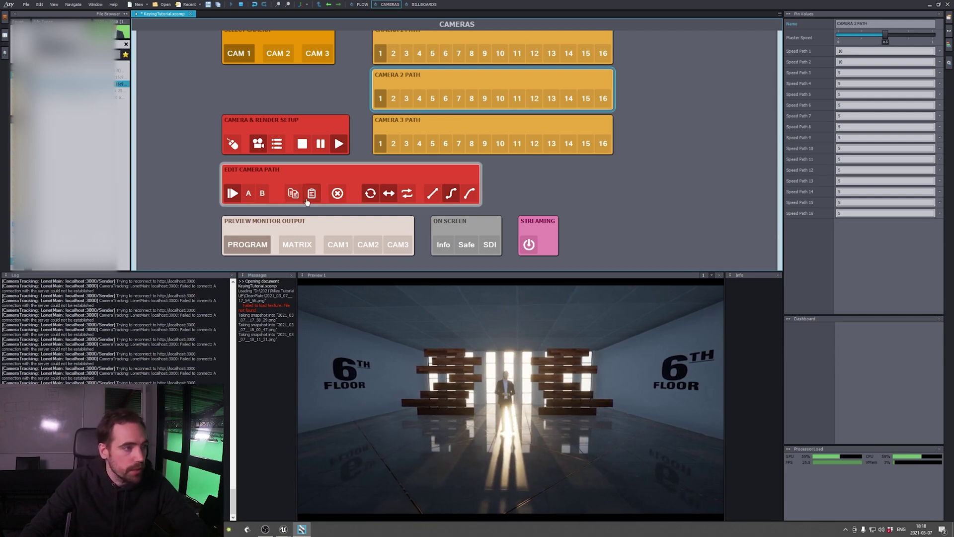
click(278, 53)
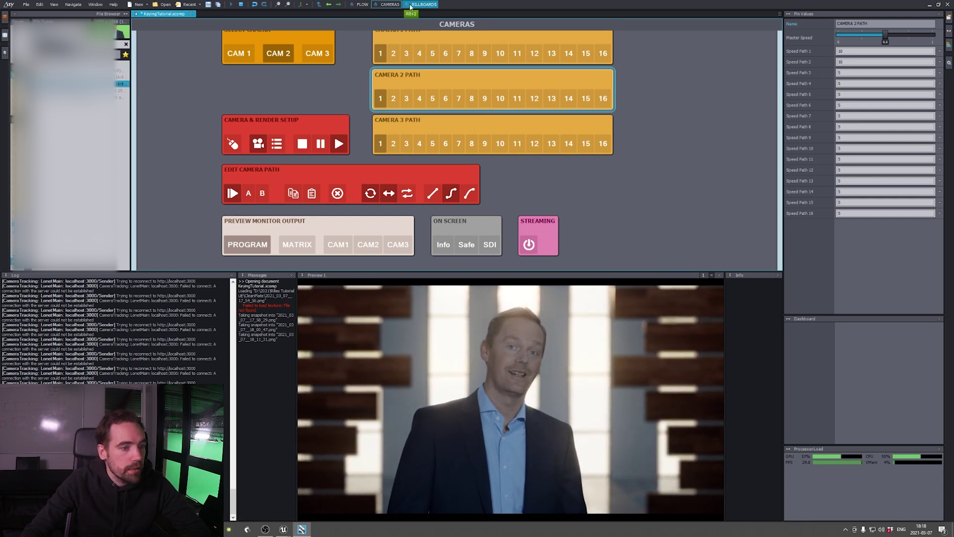
Step: Turn Adjuster 2 back on and reset its settings to their defaults
key(alt+2)
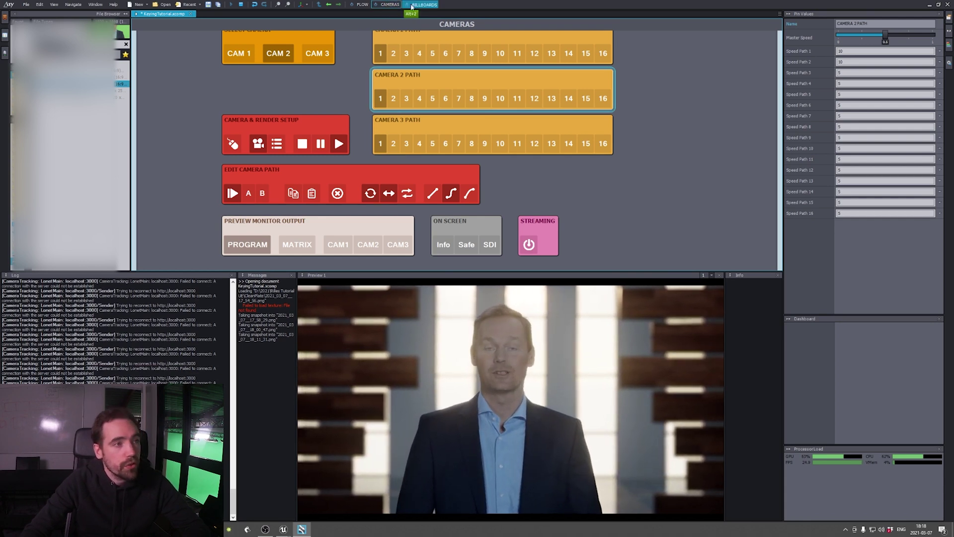
click(520, 94)
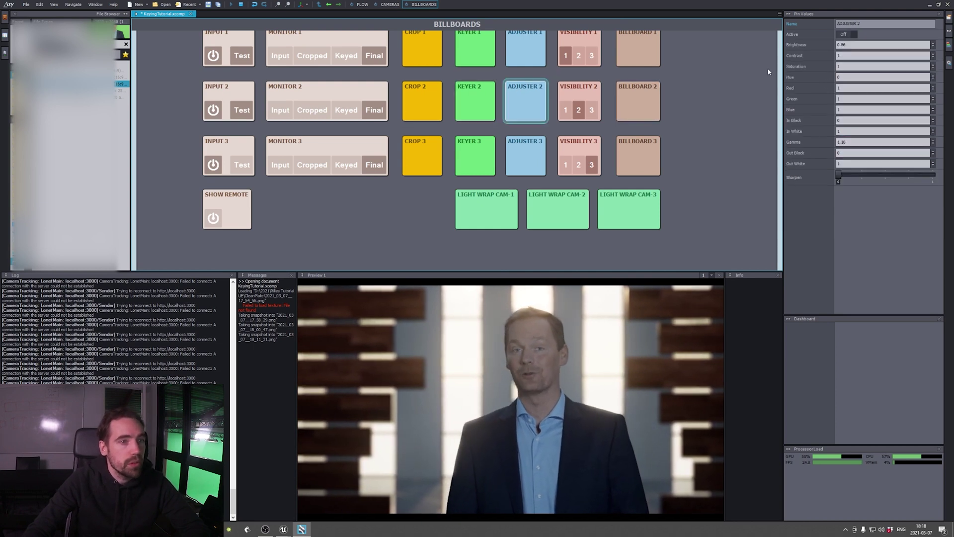
click(854, 34)
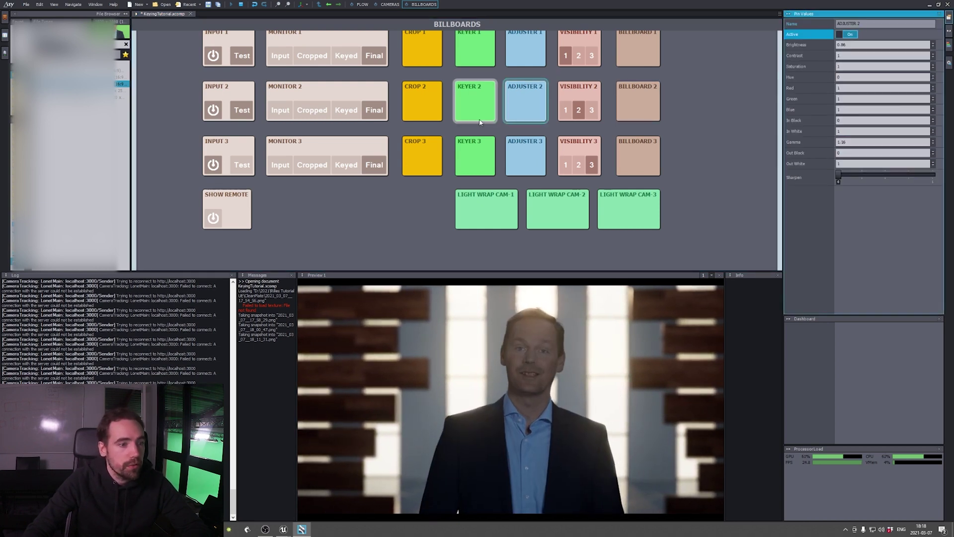
right_click(546, 102)
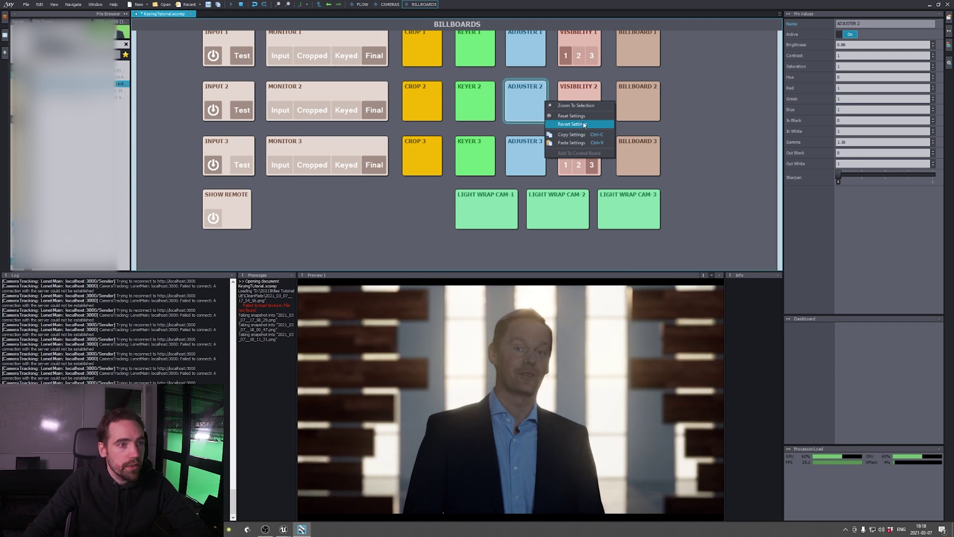
click(572, 116)
Step: Set Adjuster 2's brightness to 1.1 and its red value to 1.06
click(840, 45)
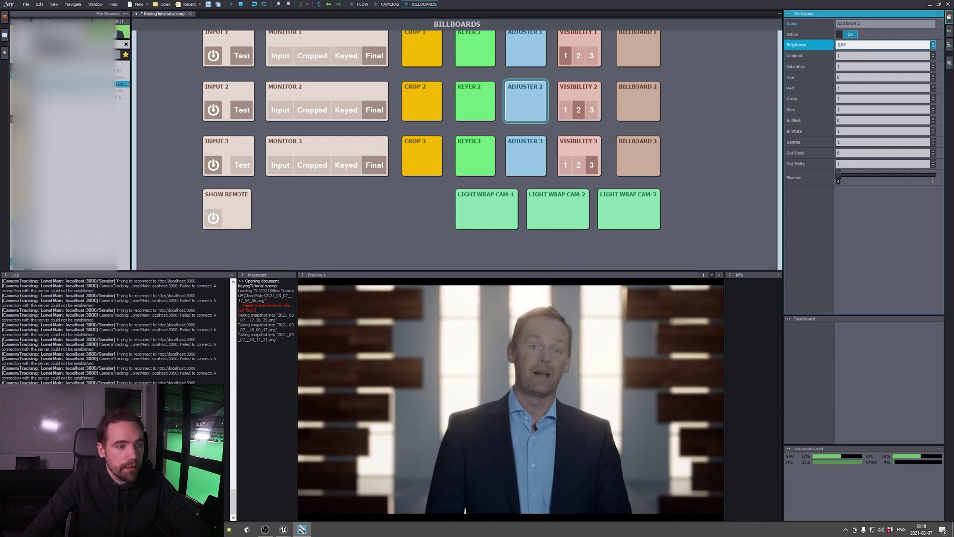
click(840, 88)
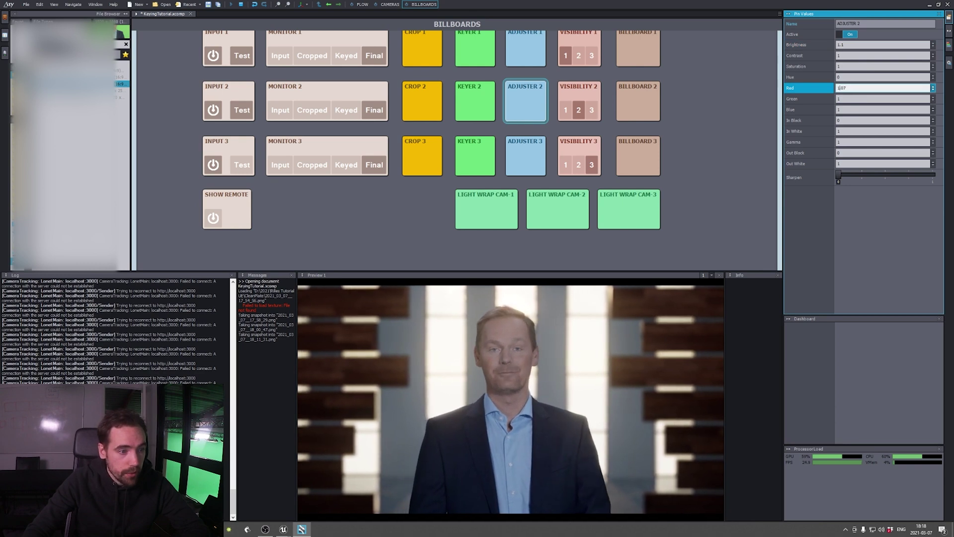
scroll(839, 88, down, 1)
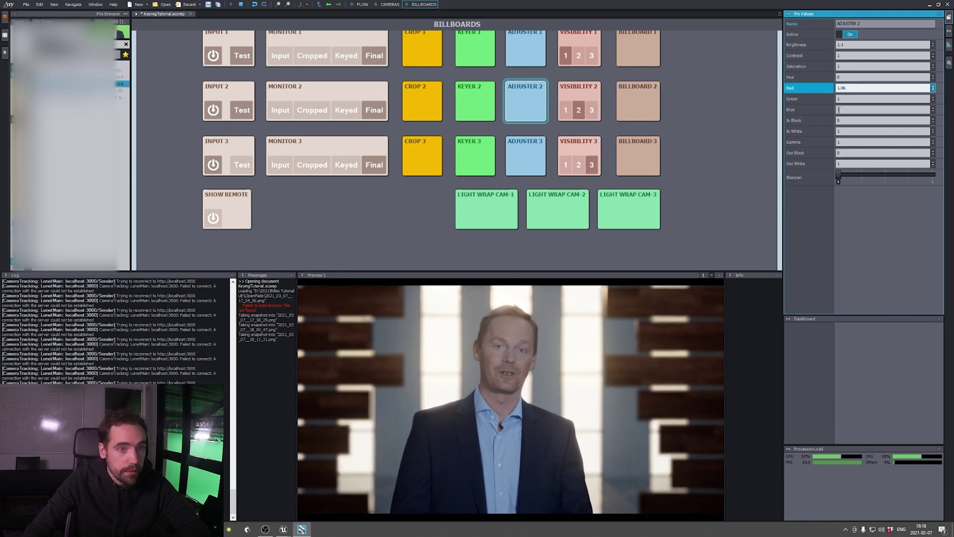
Step: Raise Adjuster 2's contrast to 1.15 and its saturation to 1.2
click(839, 55)
scroll(839, 55, up, 9)
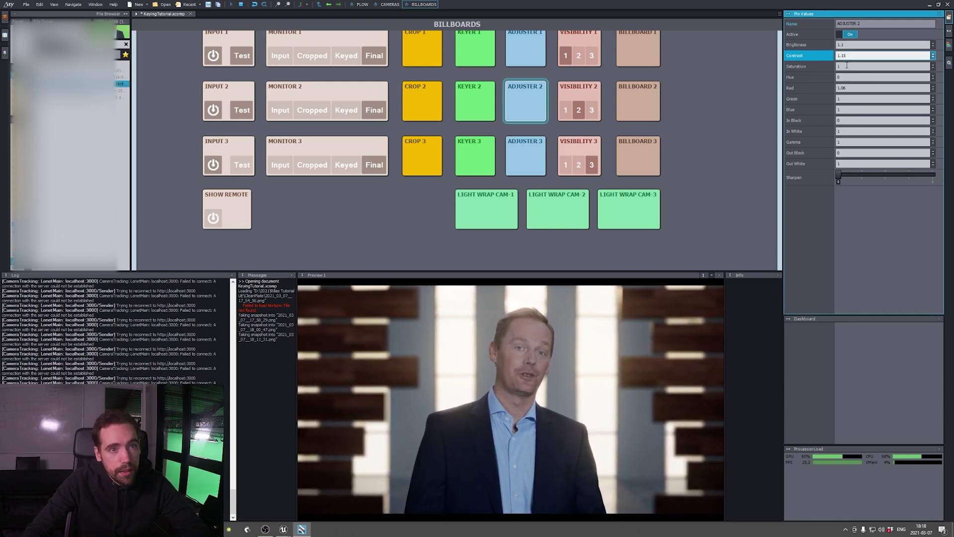
click(847, 65)
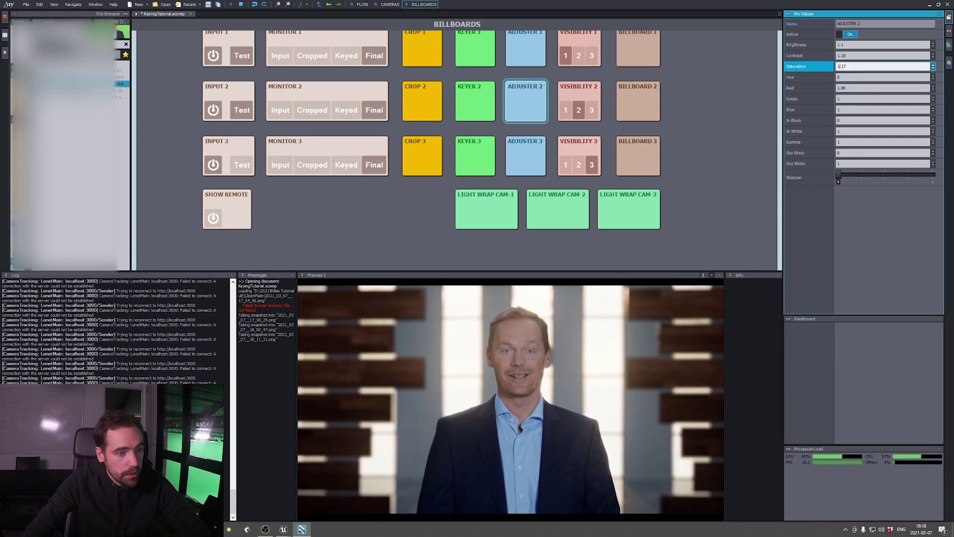
scroll(838, 66, up, 9)
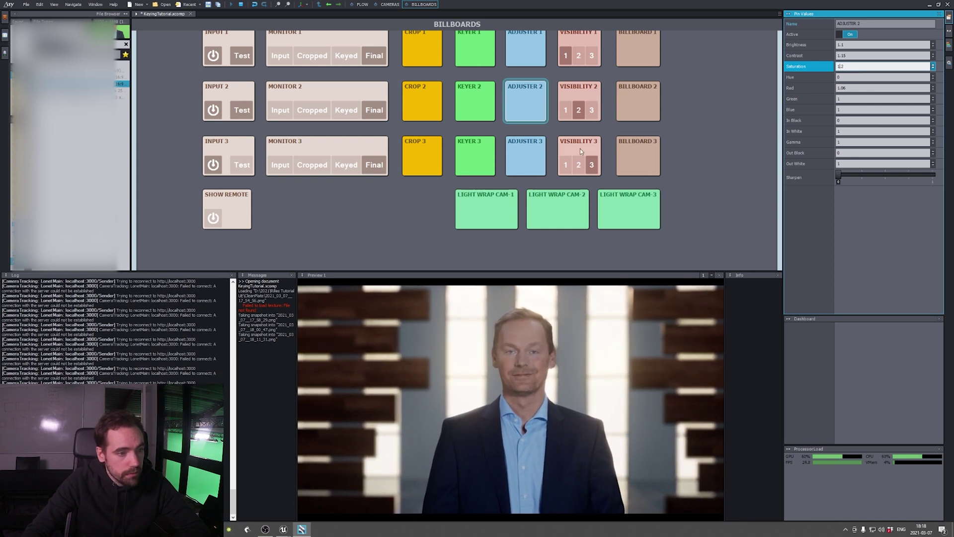
Step: Check the keyed matte of Input 2 and return its monitor to the final output
click(347, 110)
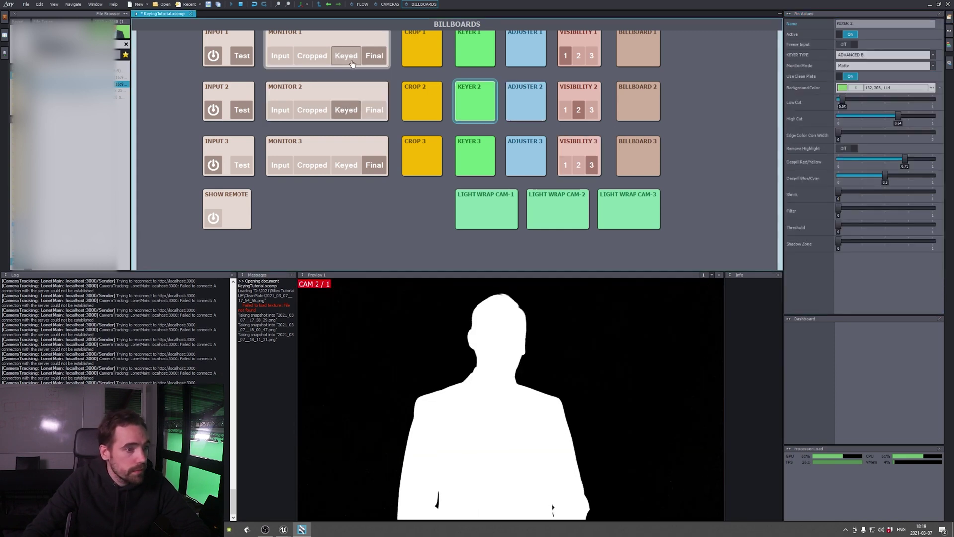
click(374, 111)
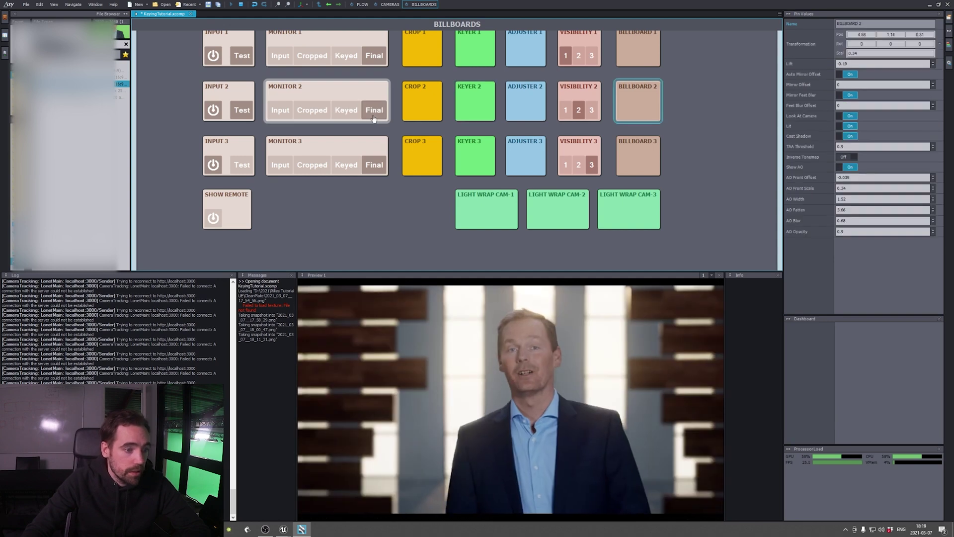
click(390, 4)
click(424, 4)
Step: Copy the Adjuster 2 settings and paste them into Adjuster 1
click(525, 102)
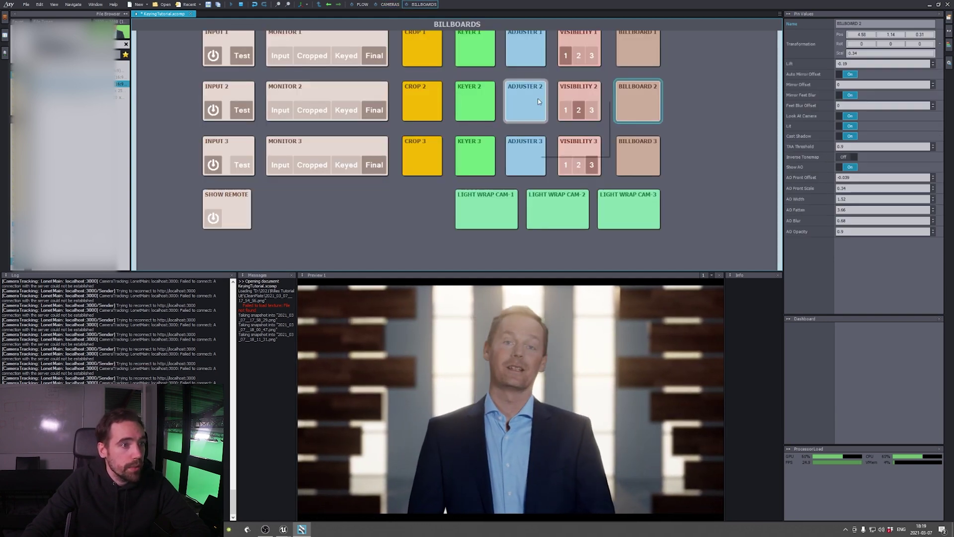
right_click(517, 60)
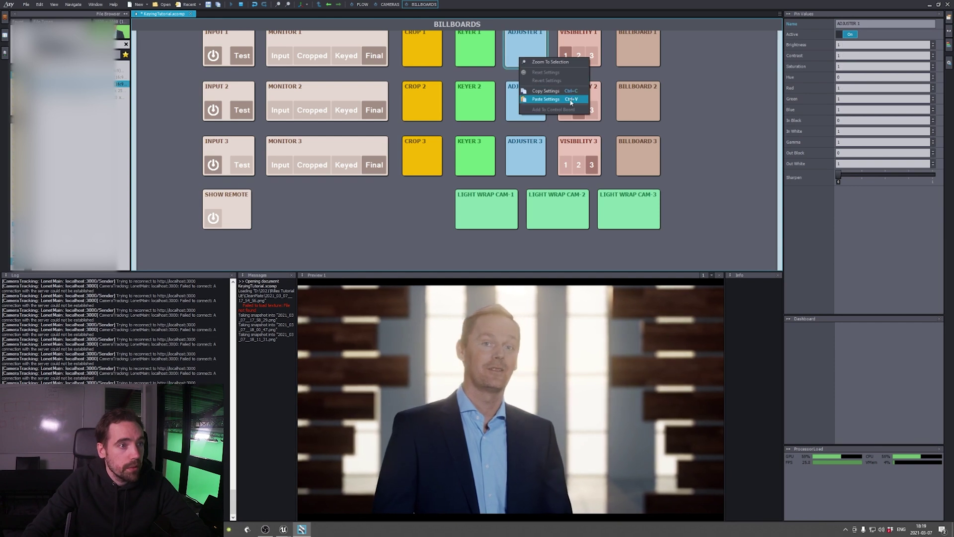
click(546, 102)
Step: Check the presenter's matched colours in the Camera 1 wide shot and return to the Camera 2 close-up
click(386, 5)
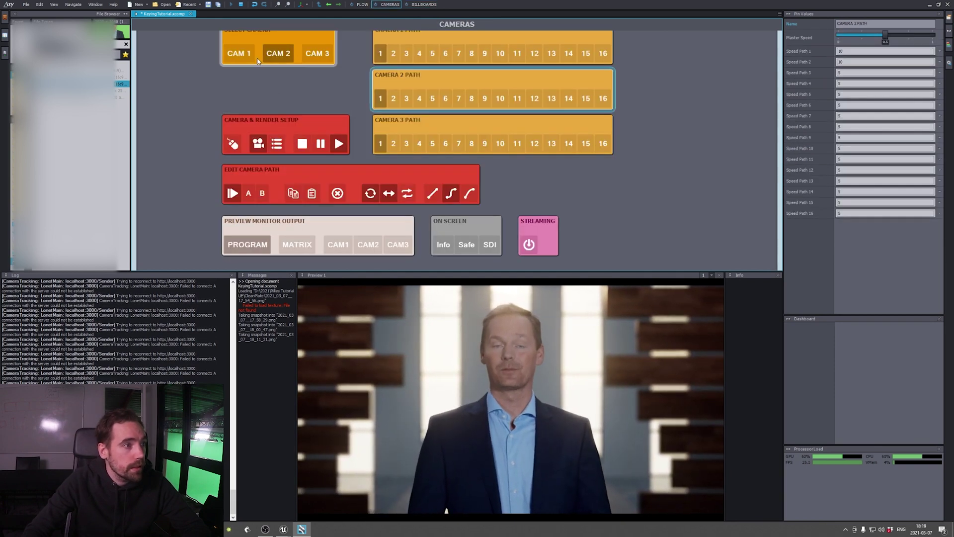
click(253, 56)
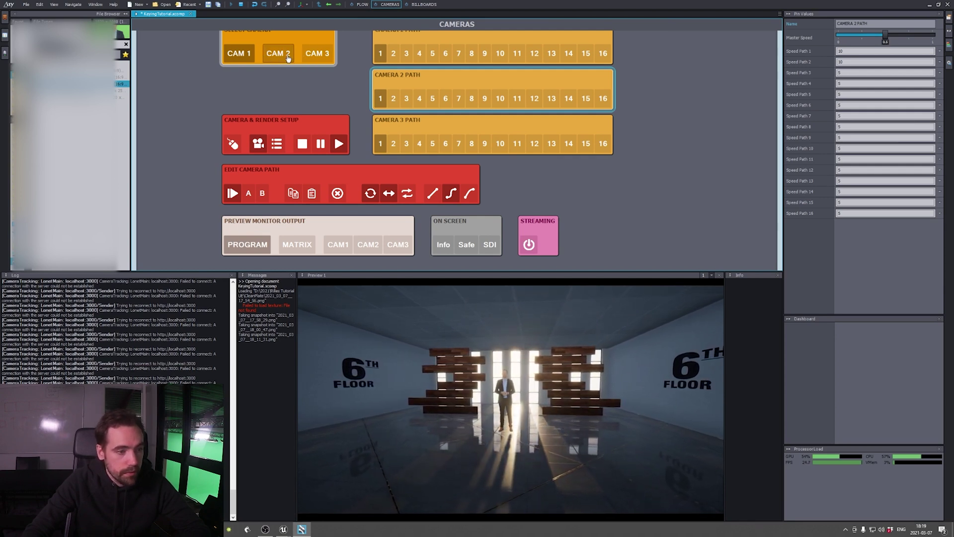
click(288, 57)
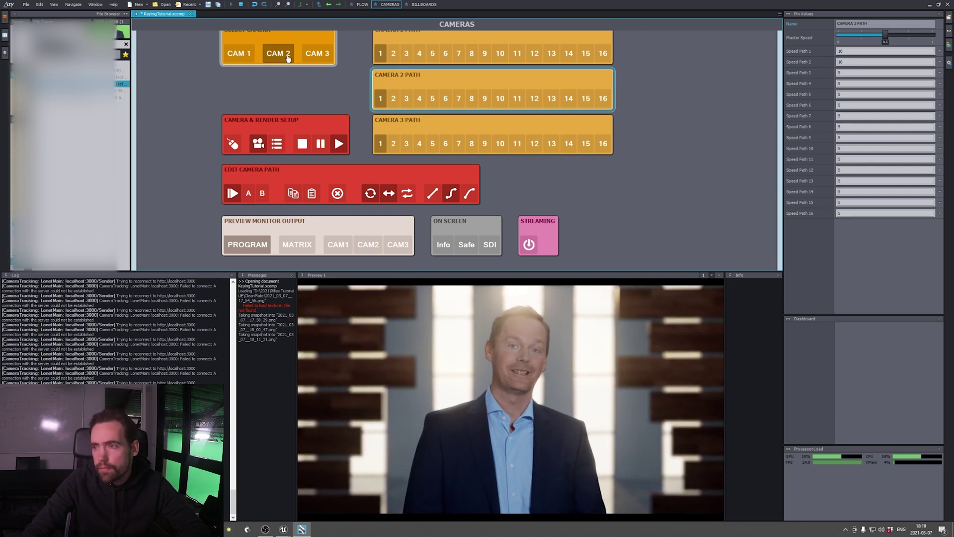
Step: Return Input 2's monitor from the keyed matte to the final output and set Keyer 2's Edge Color Corr Width to 0.21
click(422, 5)
click(351, 111)
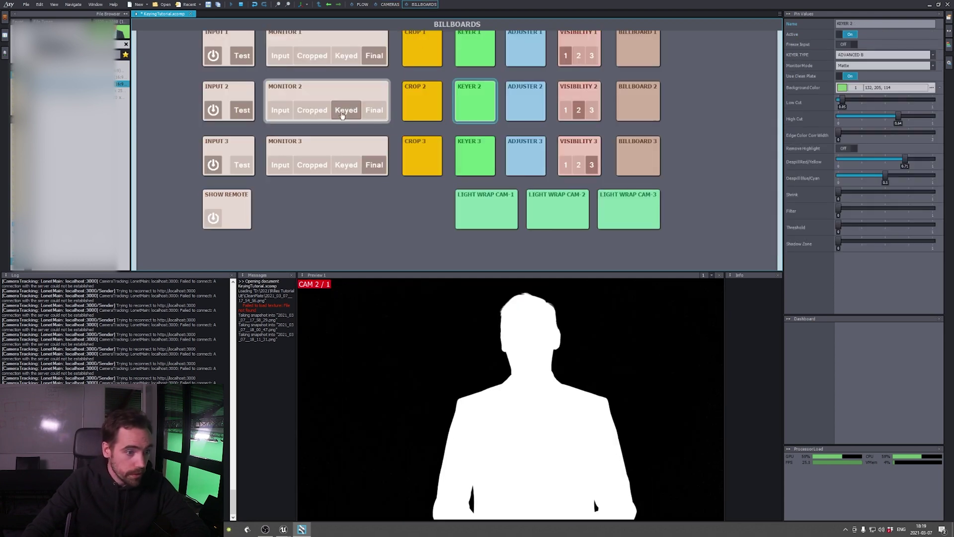
click(374, 110)
click(485, 103)
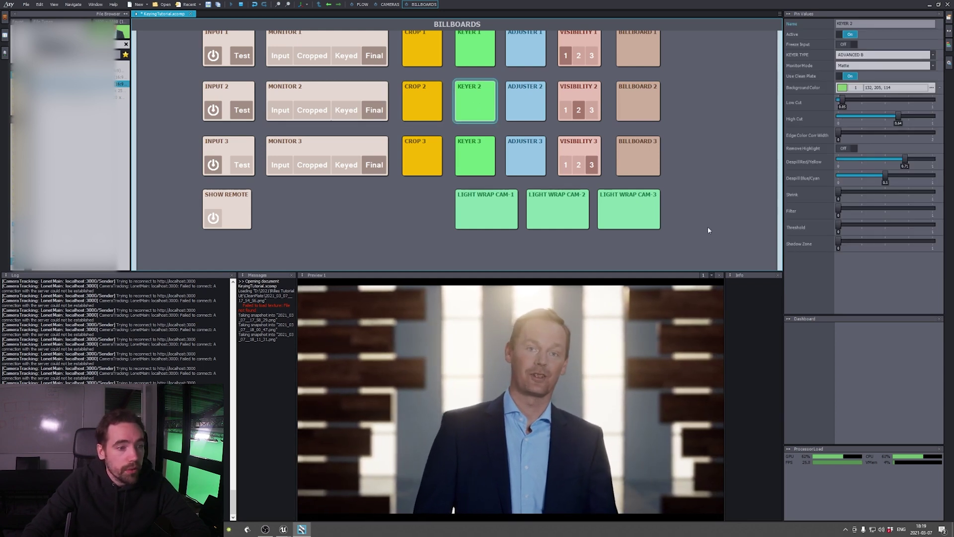
mouse_move(839, 134)
mouse_down()
mouse_move(898, 133)
mouse_move(840, 133)
mouse_up()
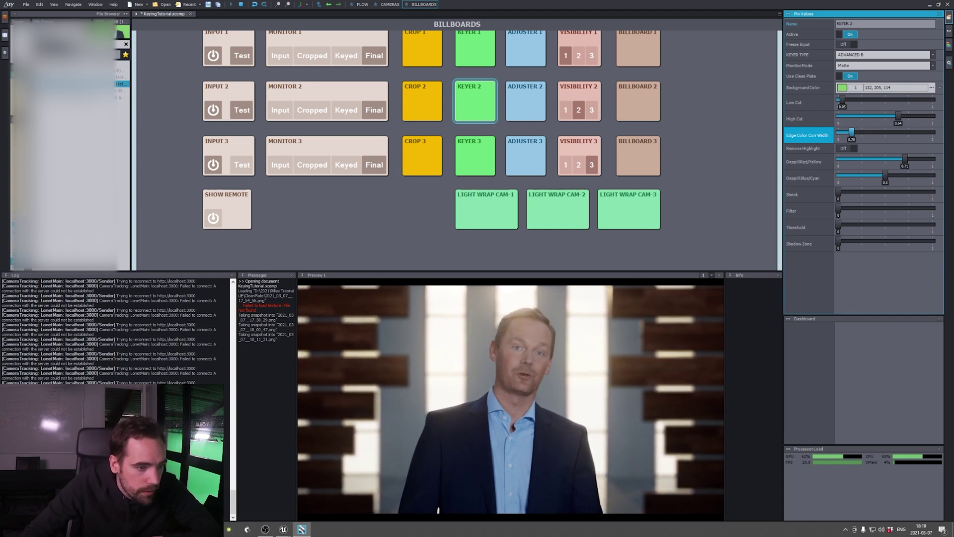
drag(863, 133, 840, 132)
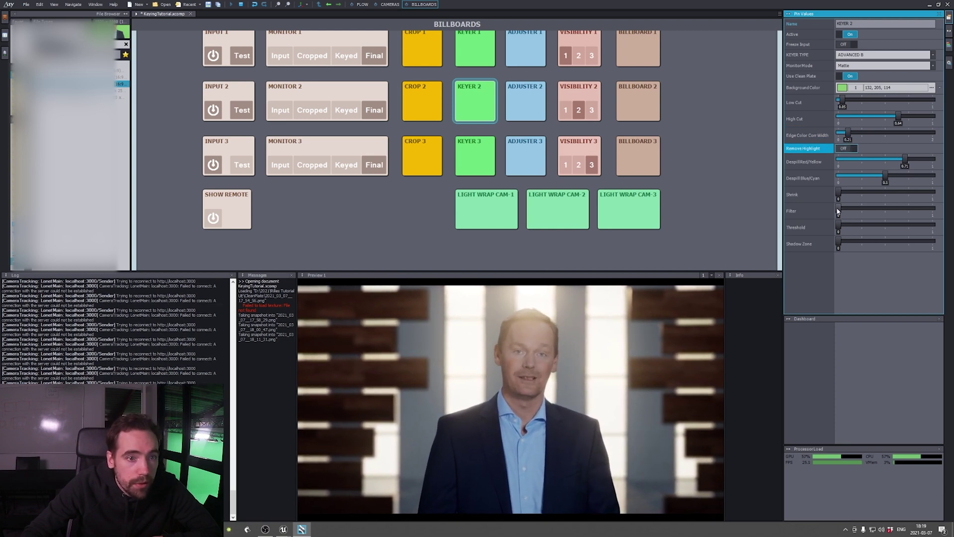
Step: Raise Keyer 2's Filter to 0.98 and its Shrink to about 0.92
drag(839, 208, 893, 208)
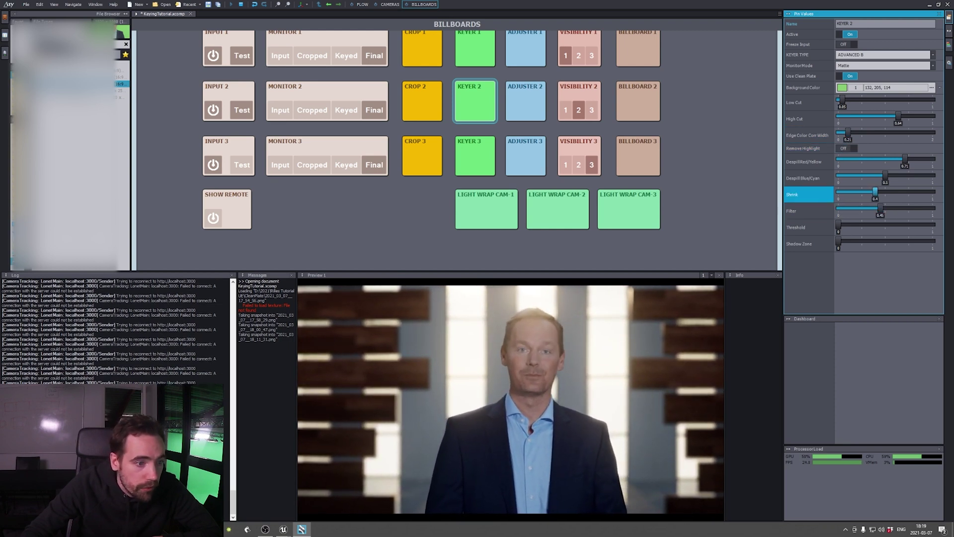
drag(880, 208, 930, 208)
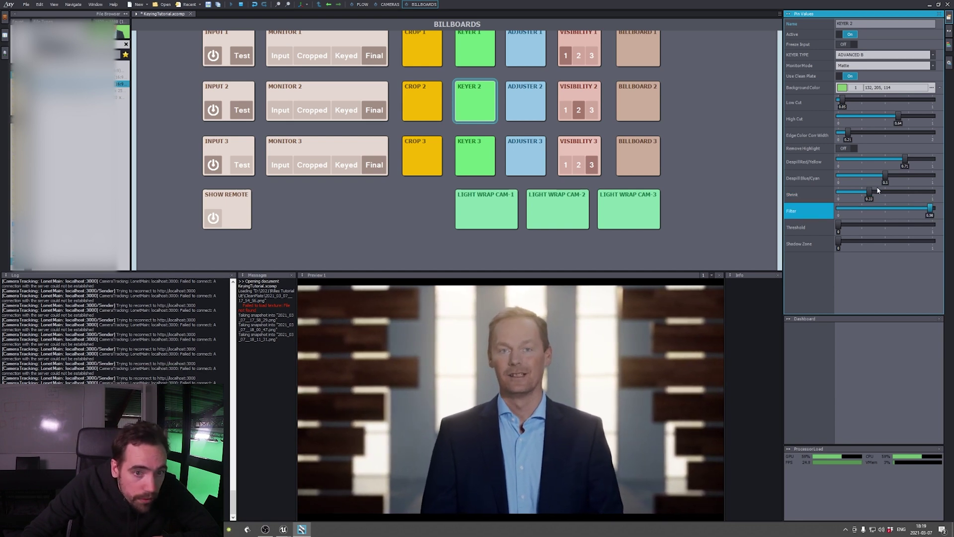
drag(869, 192, 924, 192)
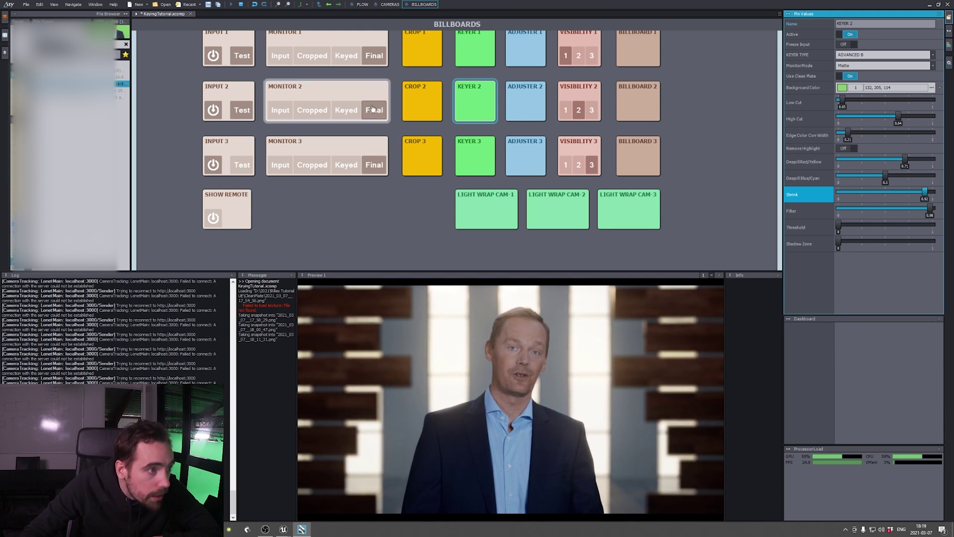
Step: Show Input 2's keyed signal in Edge monitor mode and adjust Keyer 2's Shrink to 0.56 and Filter to 0.64
click(344, 113)
click(871, 66)
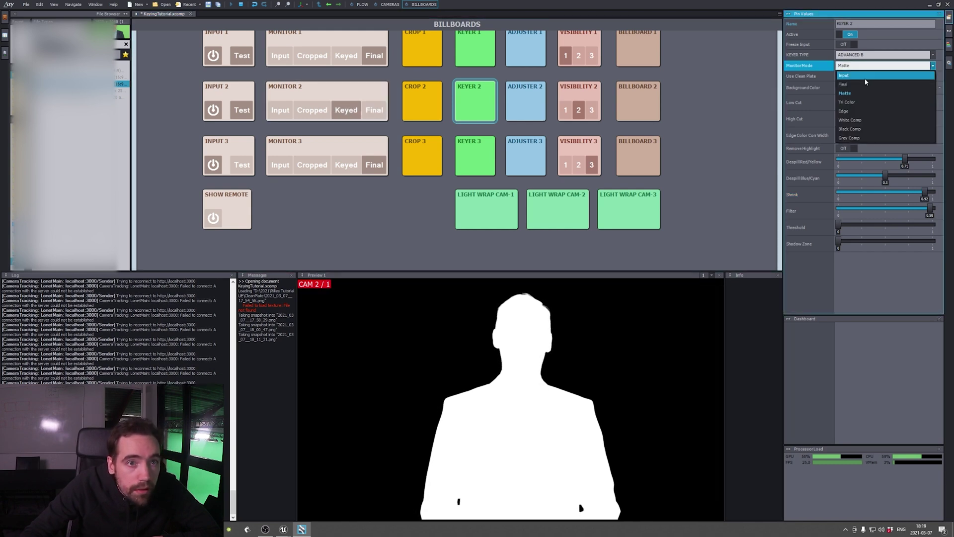
click(862, 111)
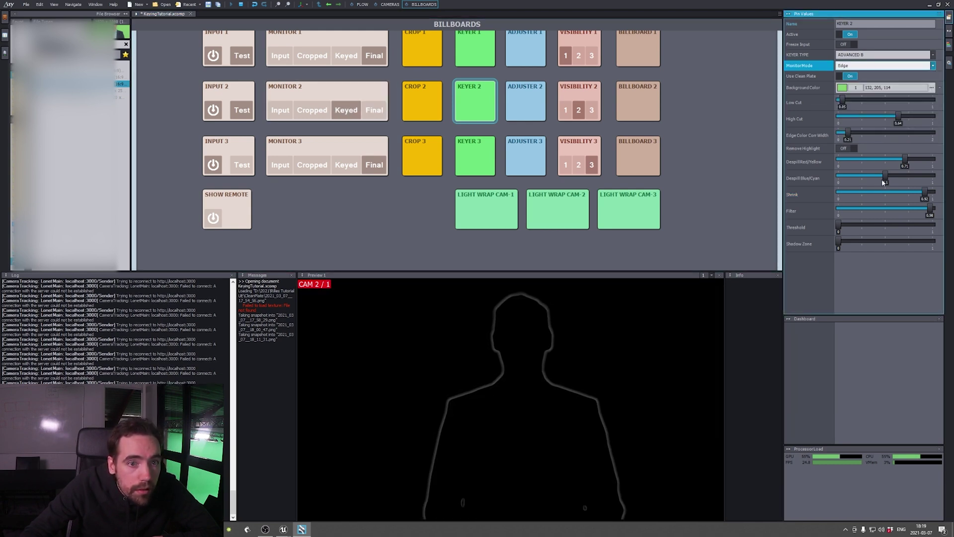
click(923, 192)
drag(838, 192, 896, 192)
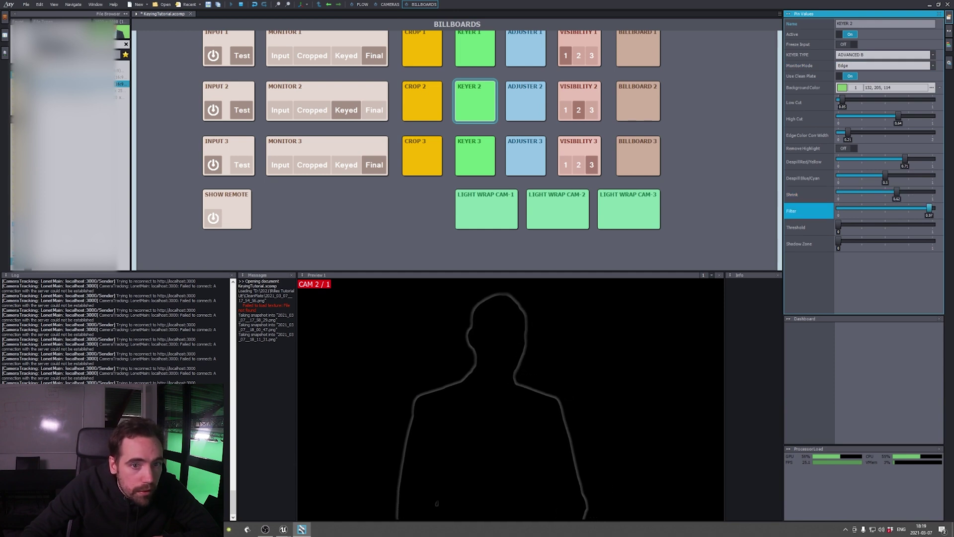
click(933, 209)
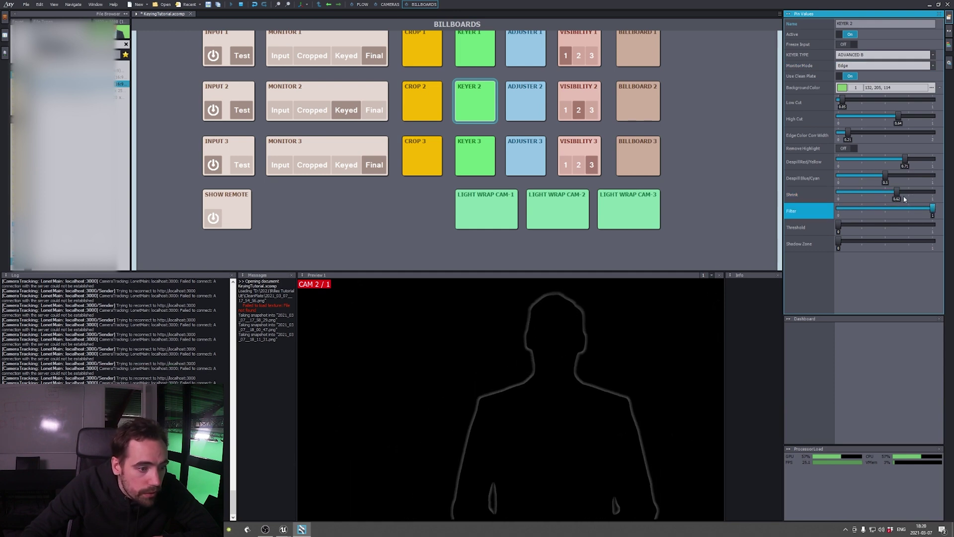
drag(897, 194, 933, 192)
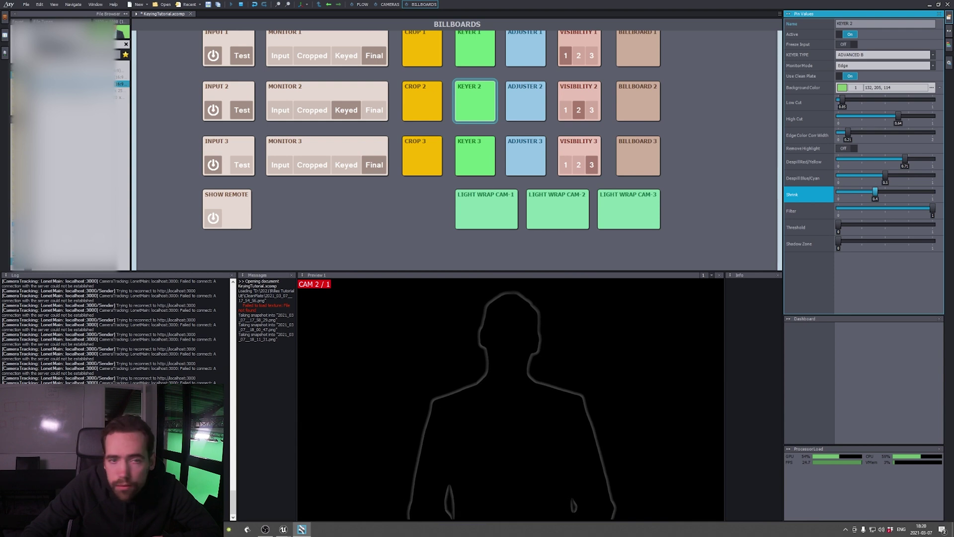
drag(933, 208, 898, 208)
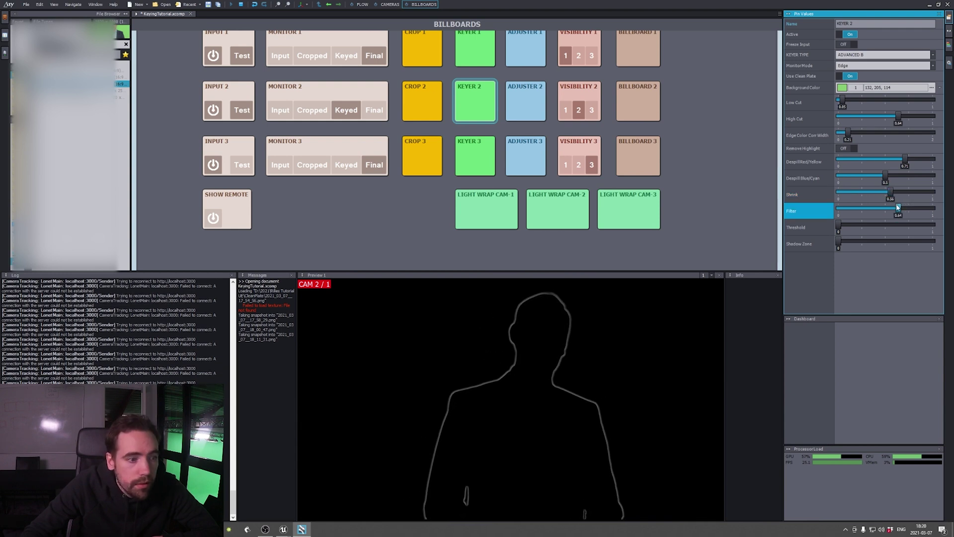
Step: Set Keyer 2's monitor mode to Final and switch Input 2's monitor back to the final output
click(868, 66)
click(863, 87)
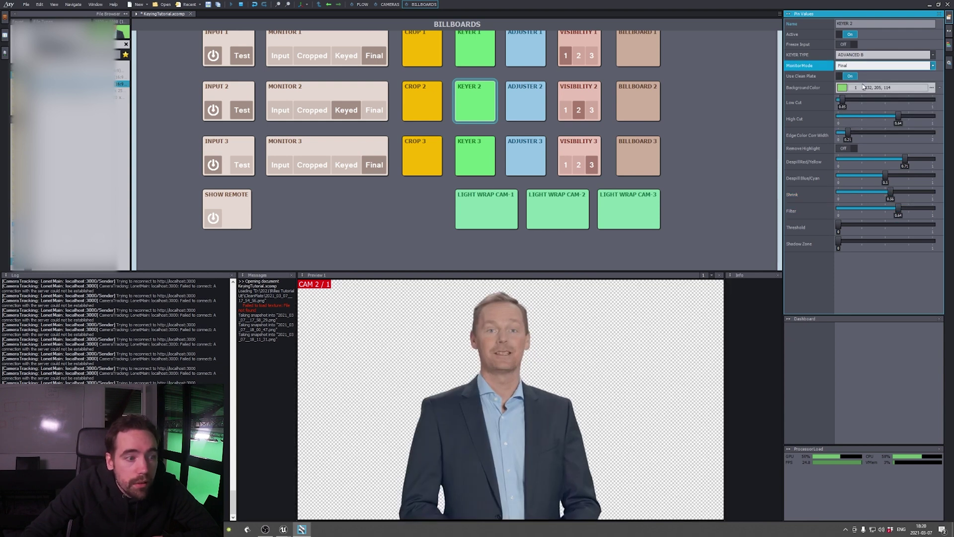
click(374, 110)
Step: Set Keyer 2's Shrink to 0.27 and its Filter to 0.87
click(638, 100)
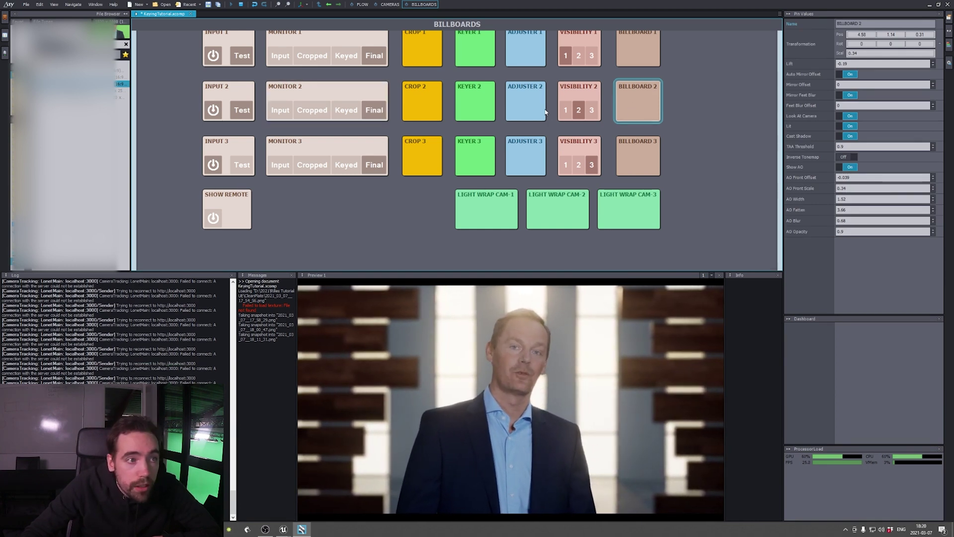
click(475, 102)
drag(889, 194, 917, 208)
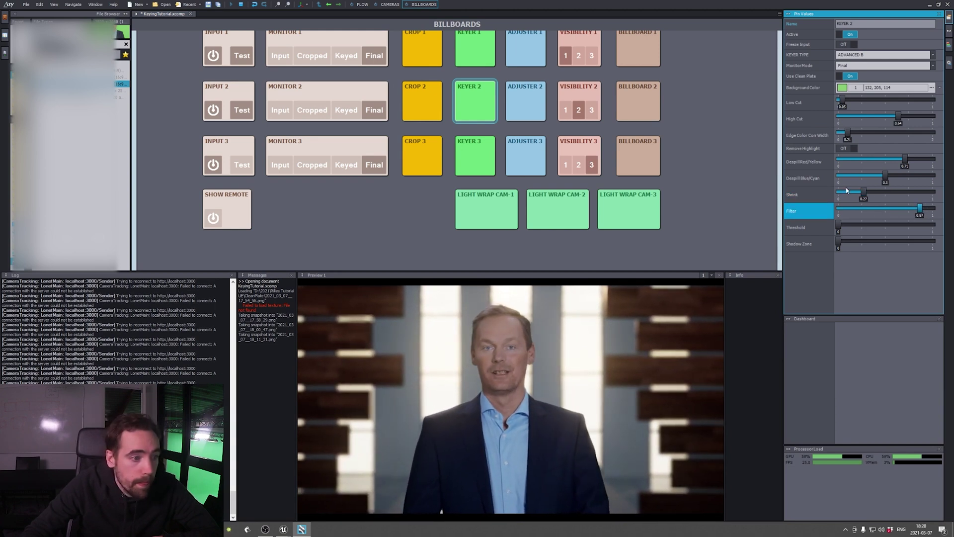
Step: Check the presenter's refined edges in the Camera 1 wide shot and switch back to Camera 2
click(388, 5)
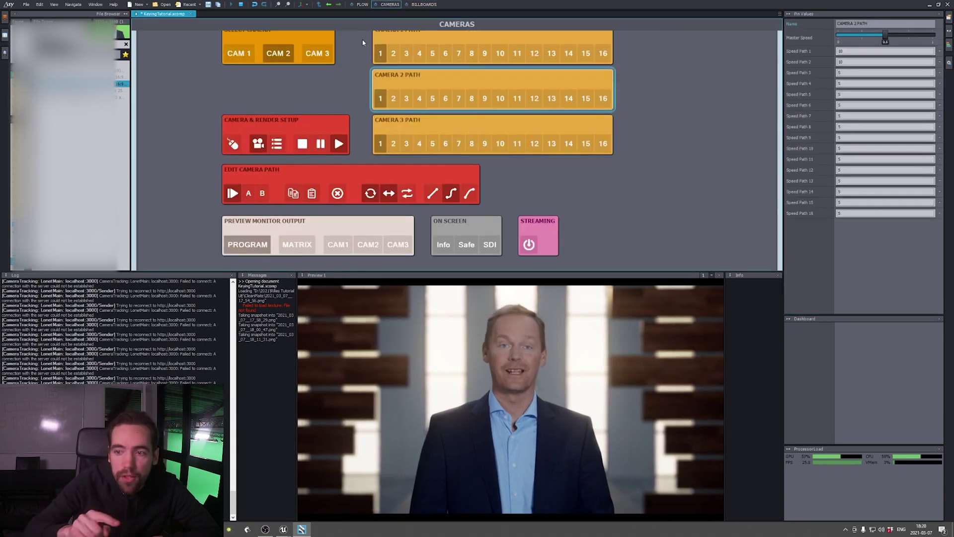
click(246, 57)
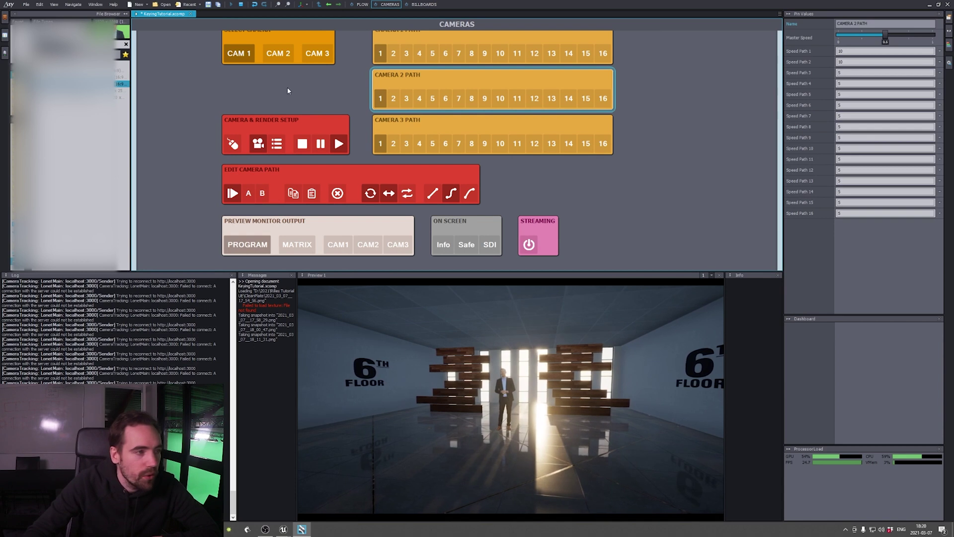
click(282, 64)
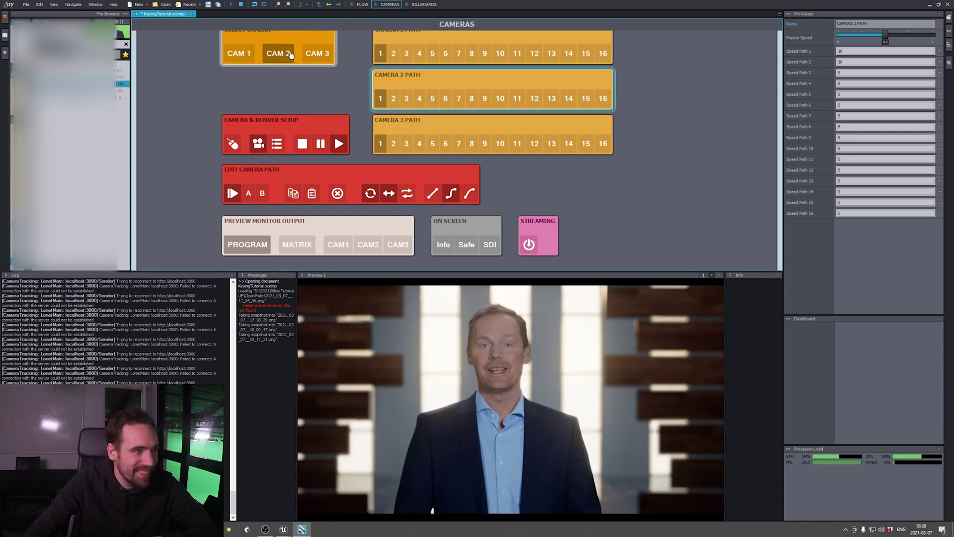